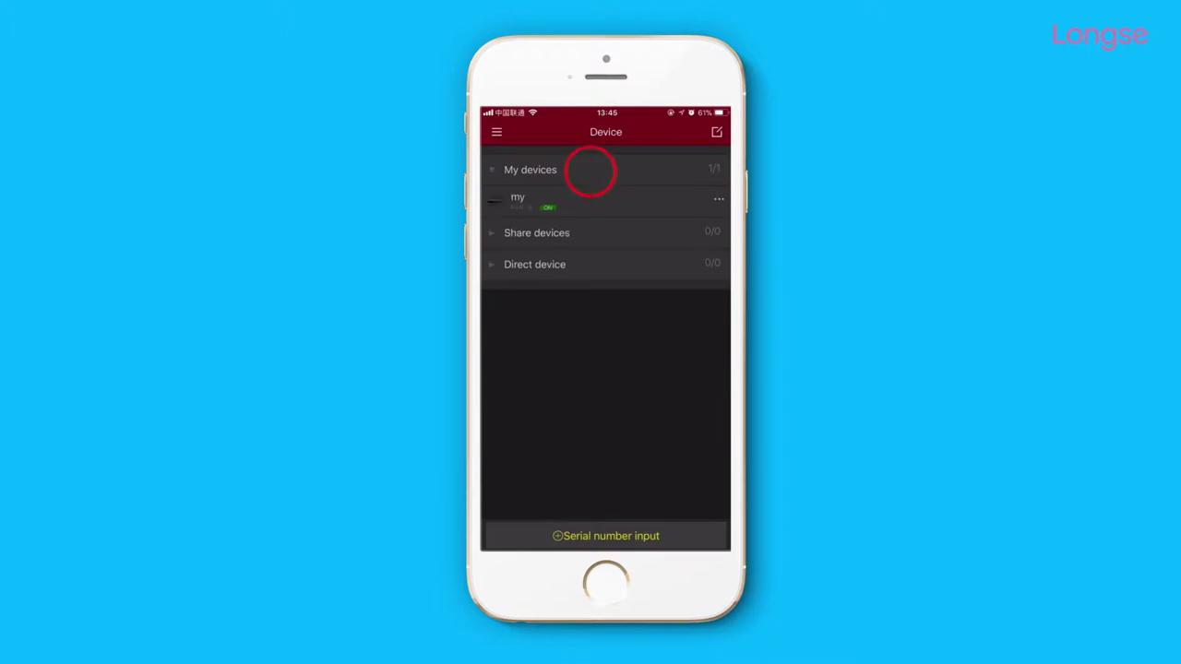
Add channels CH1 and CH2 from My devices to the app's live preview.
click(496, 132)
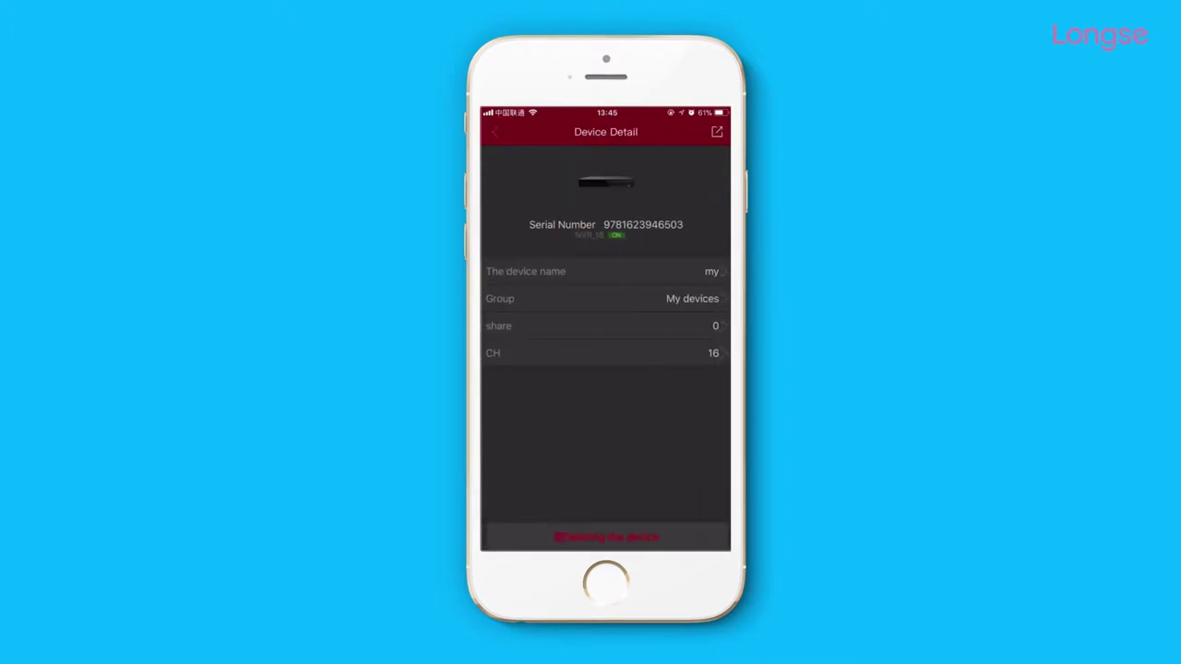
click(496, 132)
click(551, 242)
click(550, 254)
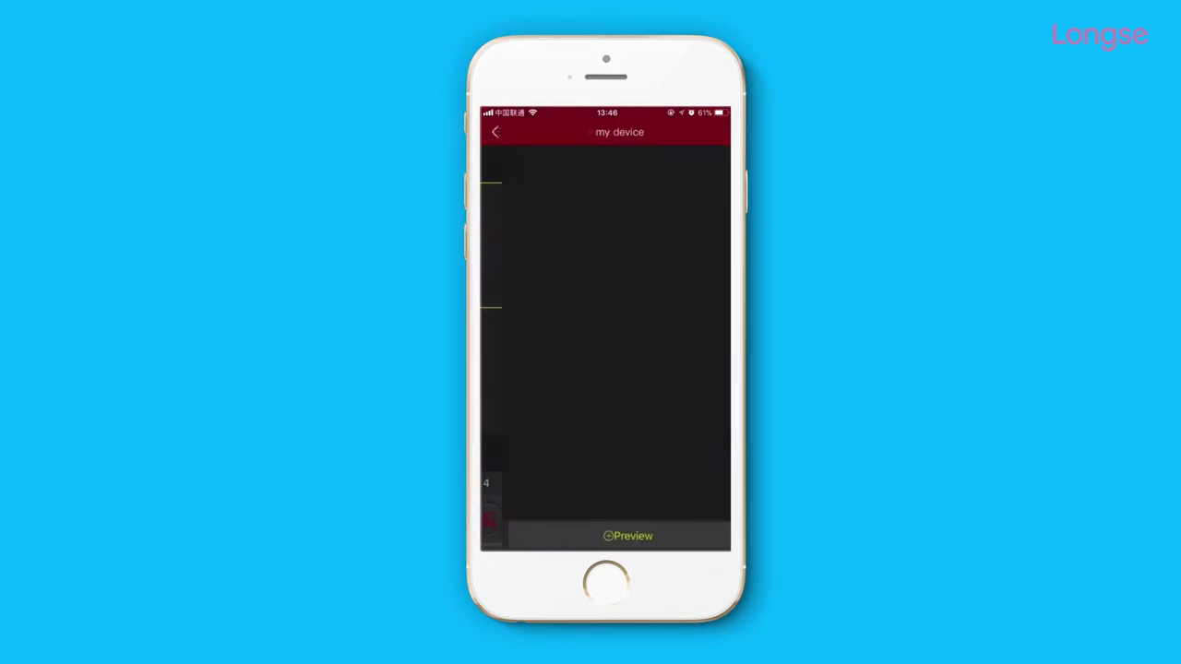
click(591, 176)
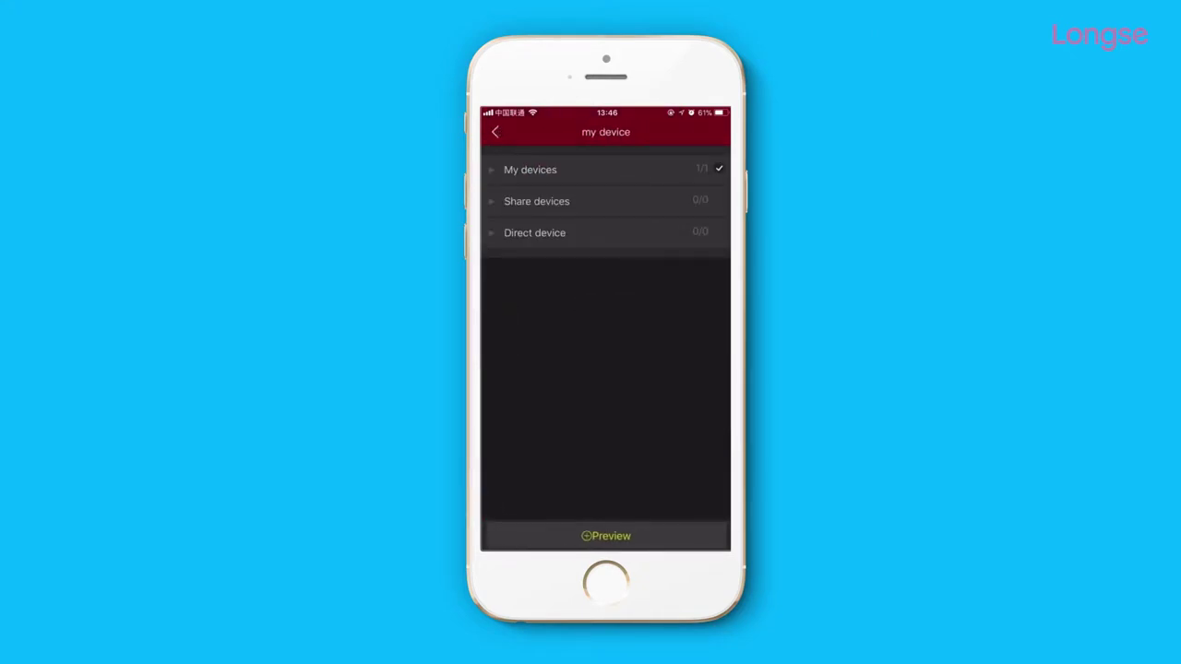
click(716, 234)
click(716, 265)
click(606, 536)
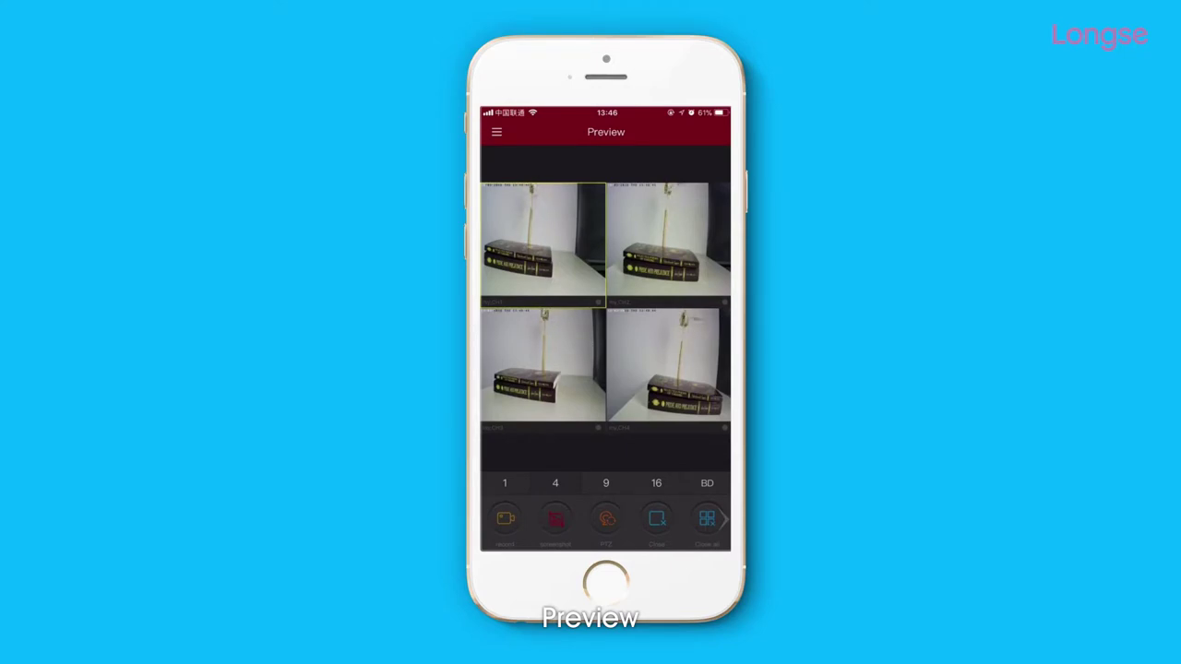
Switch channel 1's stream from BD to HD, then return to the four-camera view.
click(505, 483)
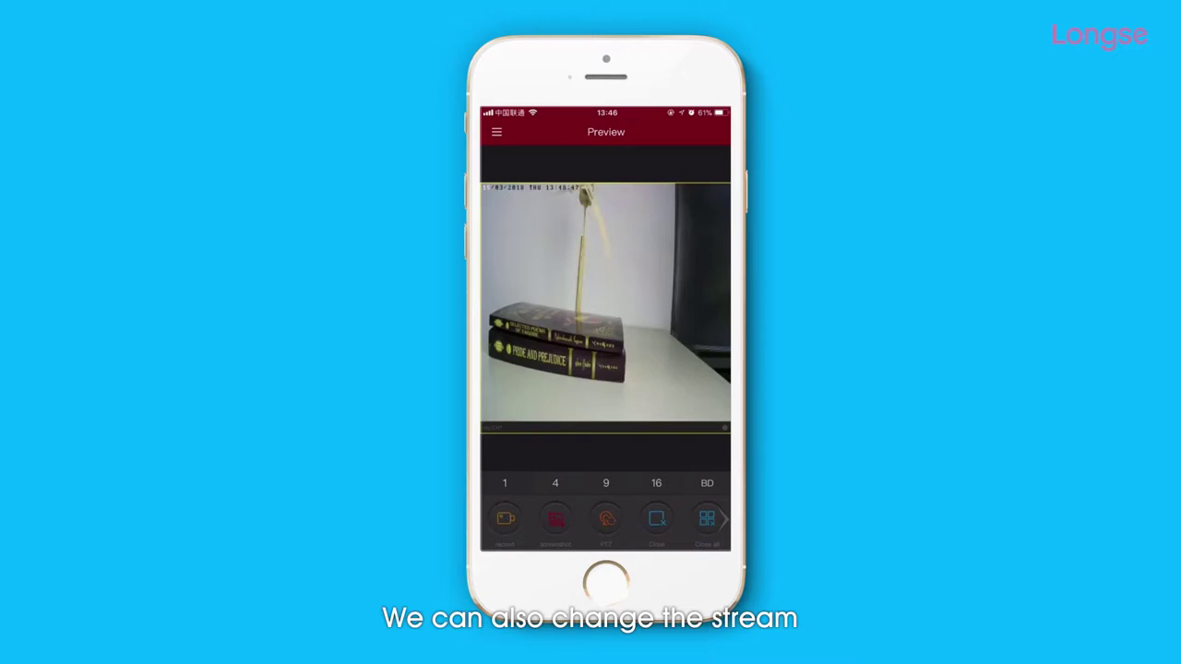
click(708, 478)
click(707, 435)
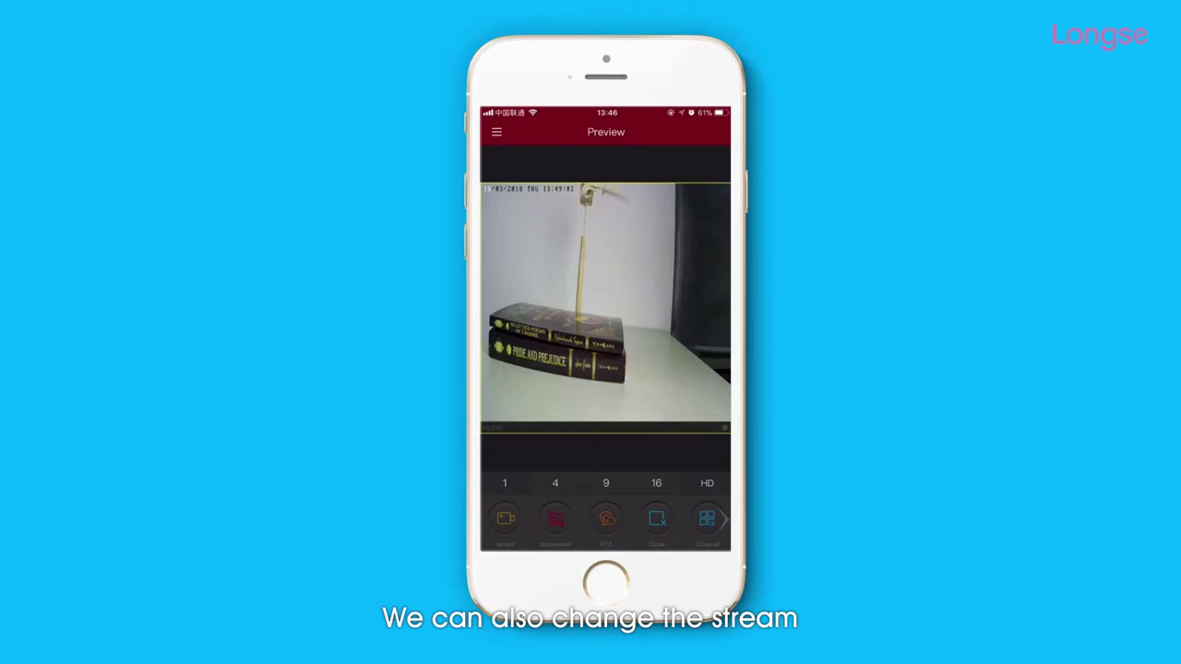
click(556, 482)
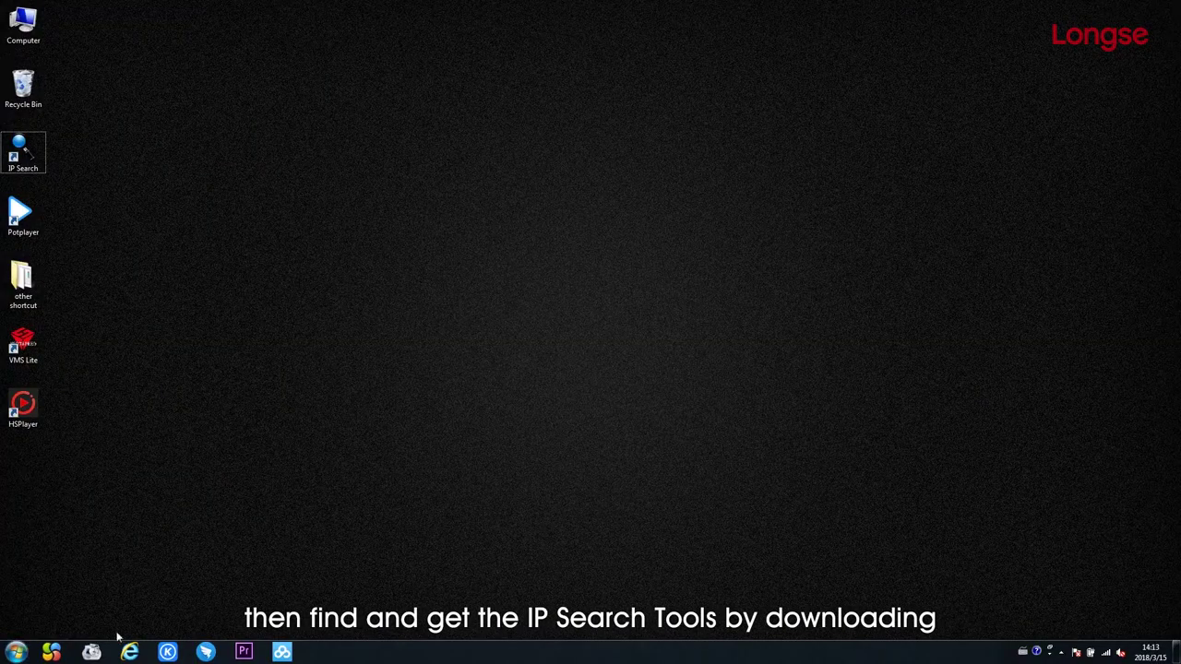
Launch the web browser from the Windows taskbar.
click(132, 653)
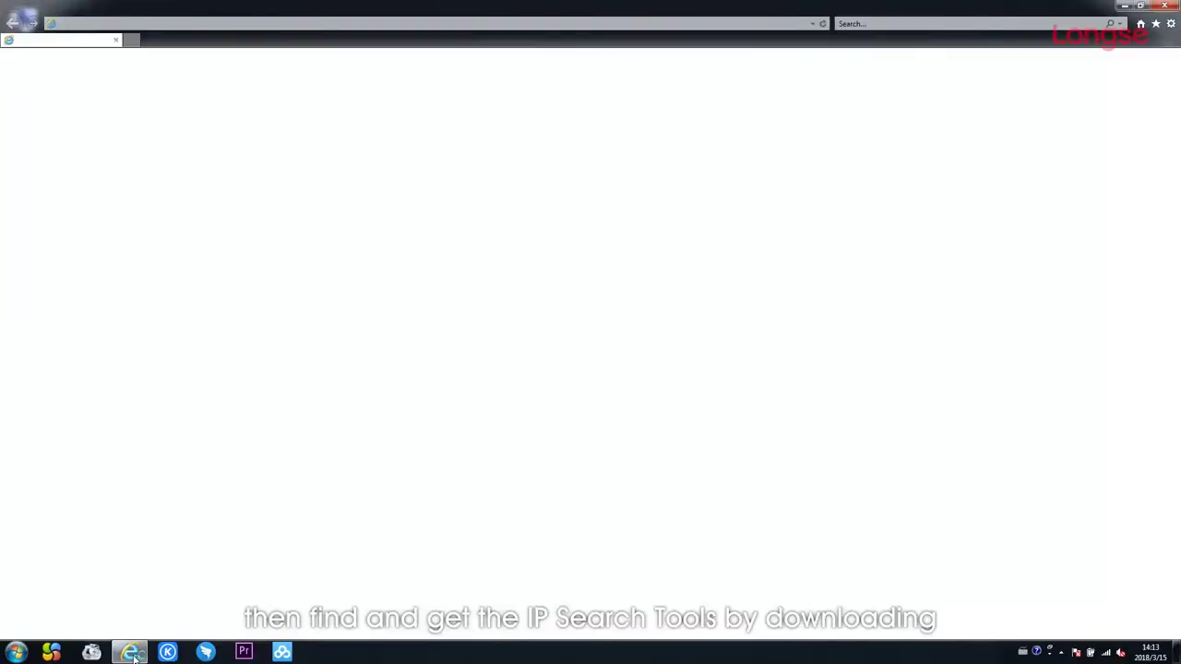
text(www)
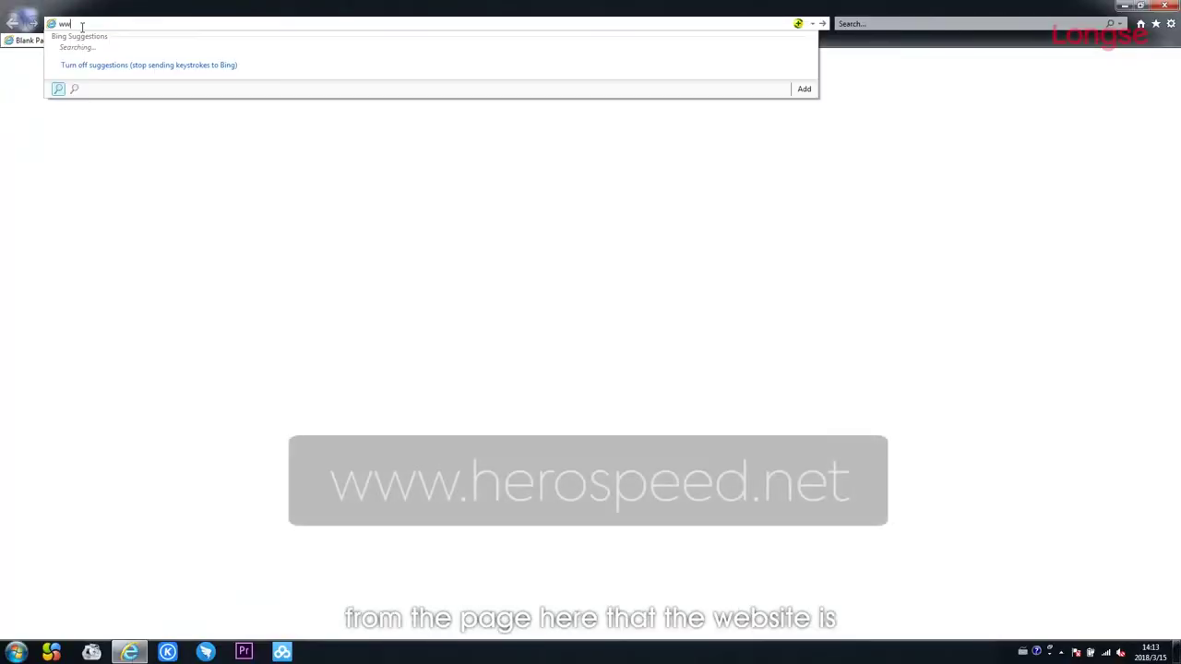
text(.herospee)
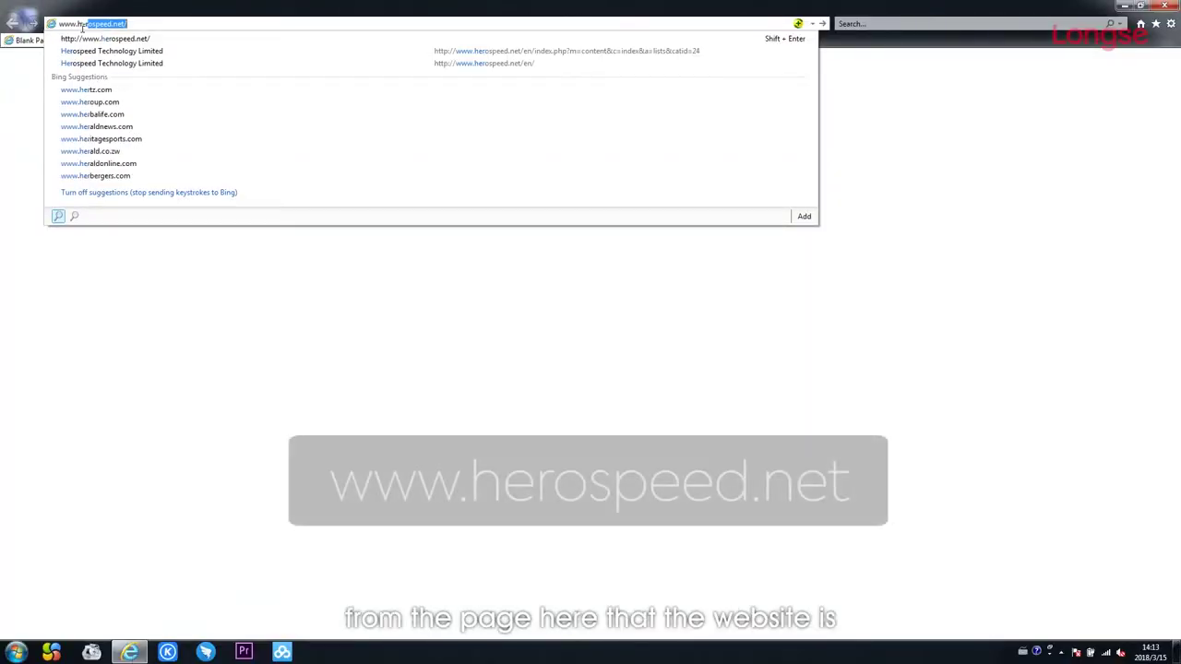
text(d)
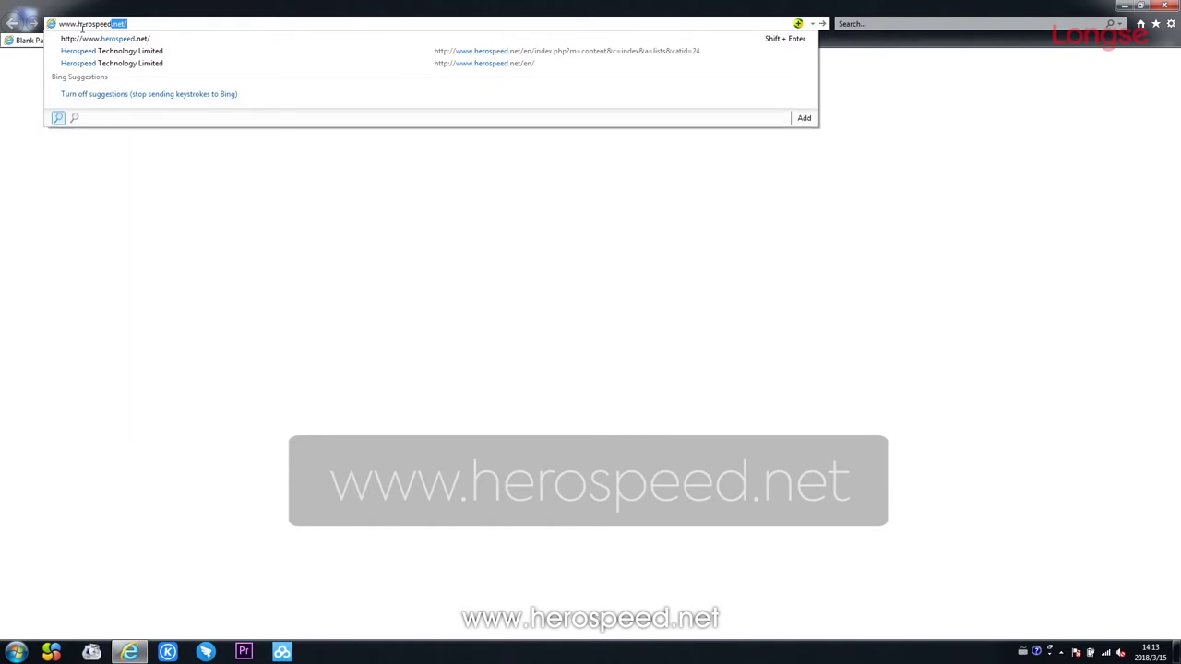
text(.ne)
key(Return)
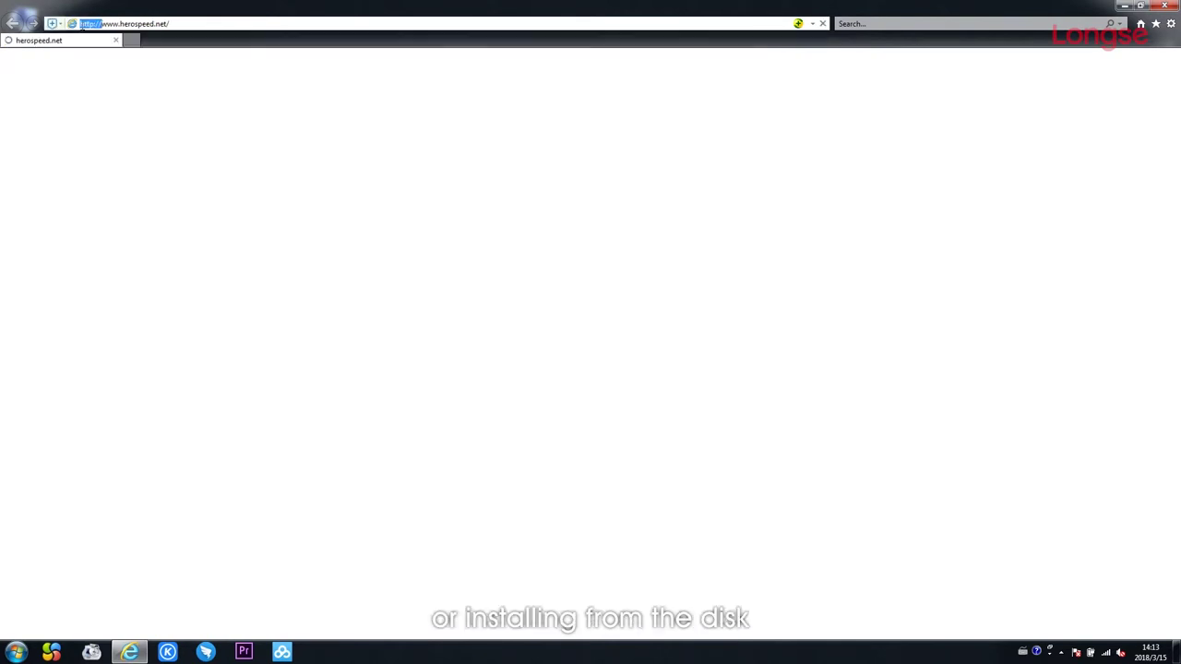
scroll(342, 205, down, 5)
scroll(342, 205, down, 10)
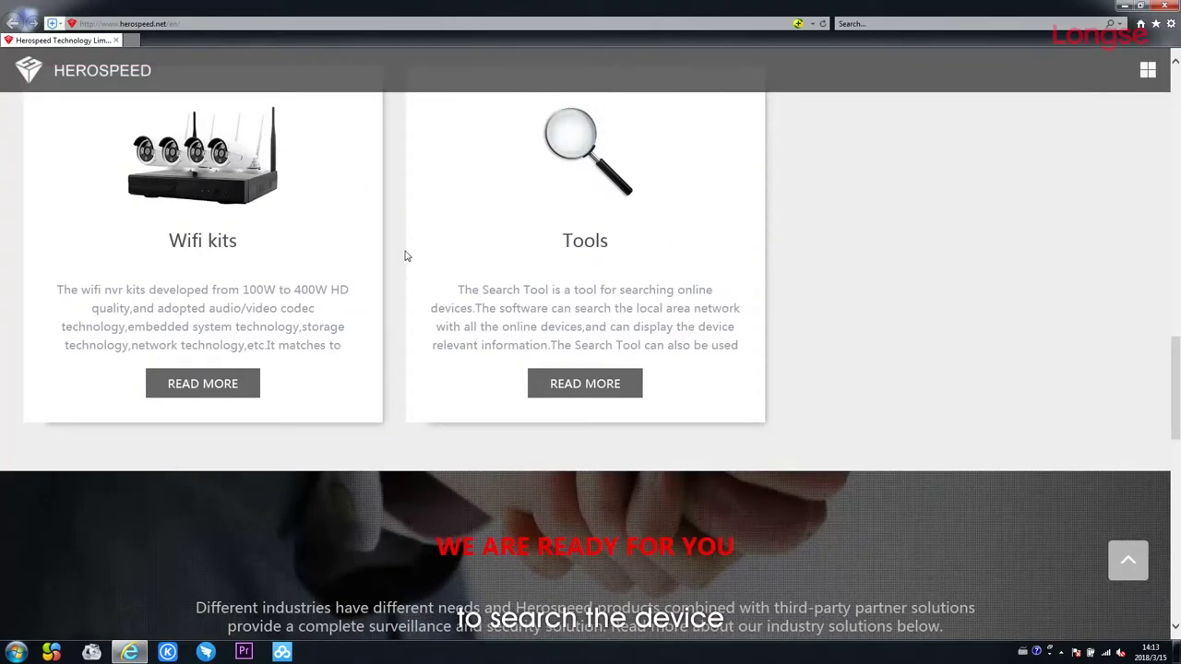
click(601, 386)
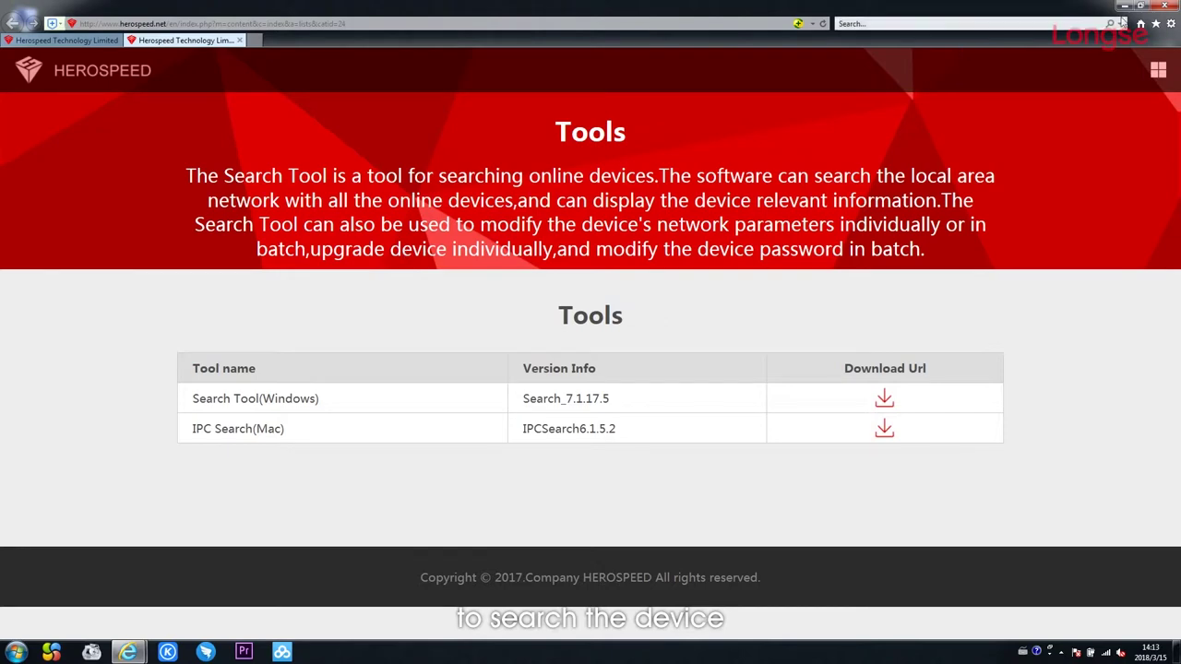
click(1164, 5)
click(568, 329)
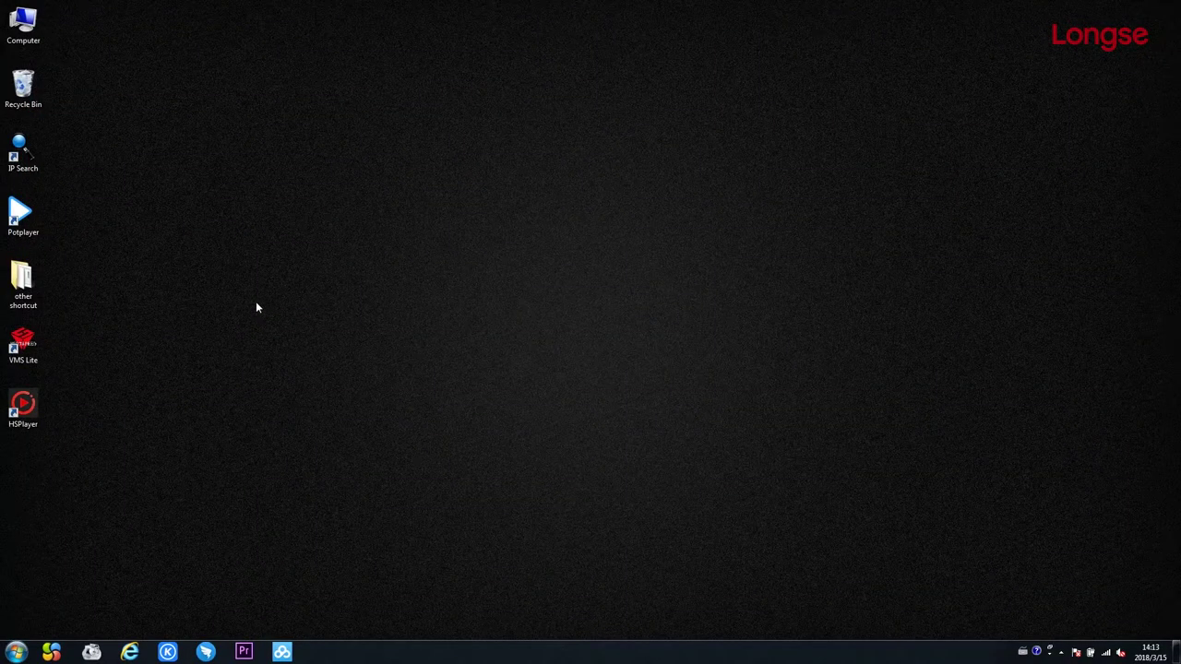
Launch IP Search Tool, search for NVR/XVR/HVR devices, and select the NVR at 192.168.1.88.
double_click(33, 166)
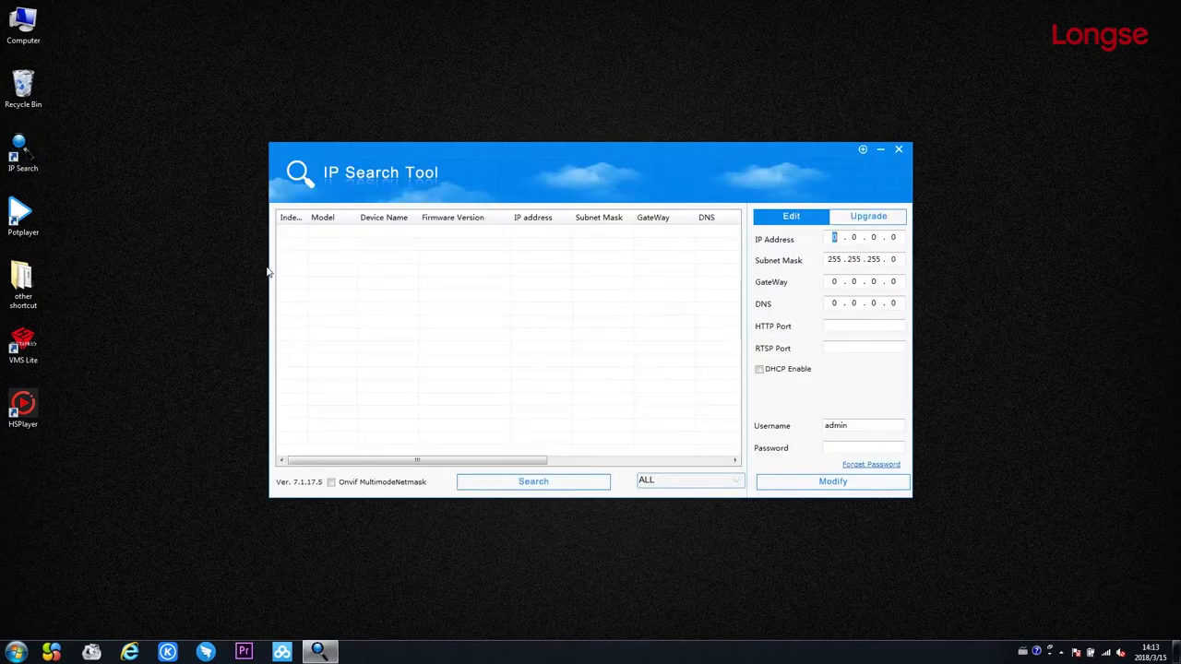
click(646, 480)
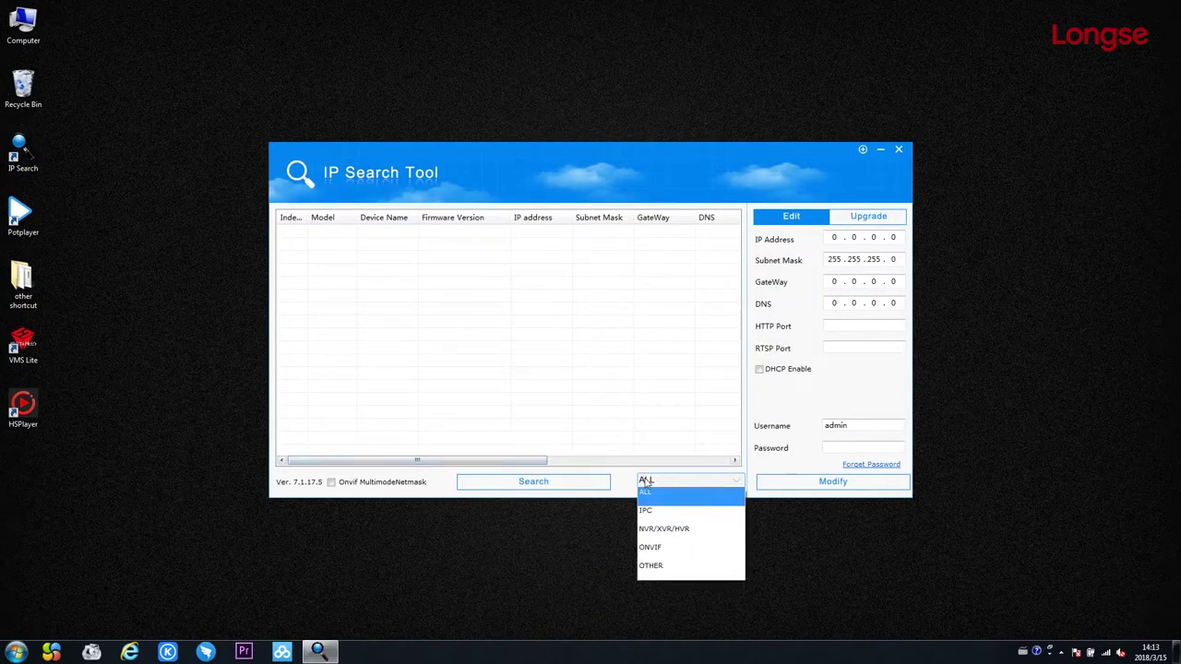
click(658, 529)
click(569, 488)
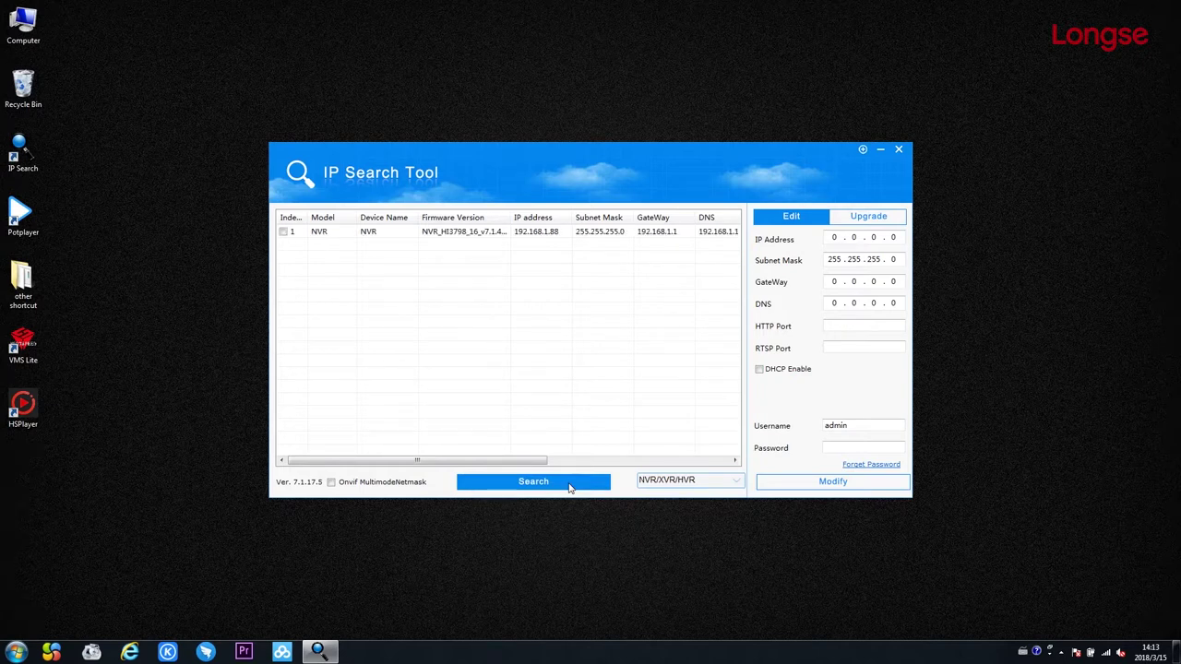
click(537, 233)
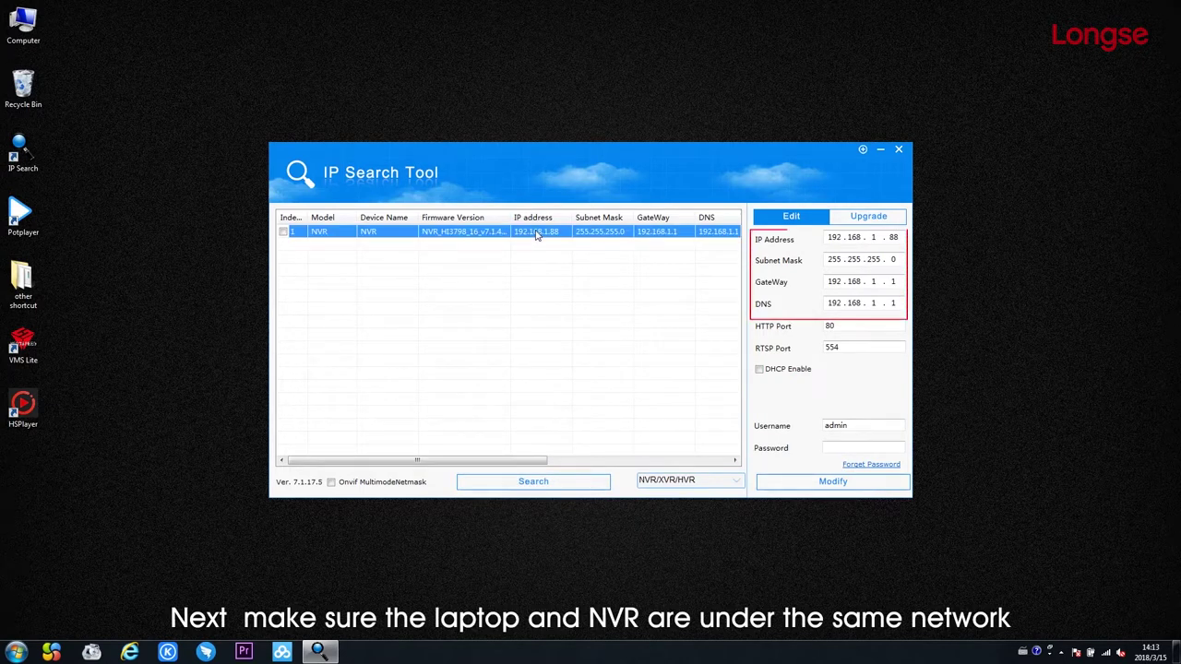
Set the wired connection's IPv4 to 192.168.1.105, mask 255.255.255.0, gateway 192.168.1.1.
click(1105, 655)
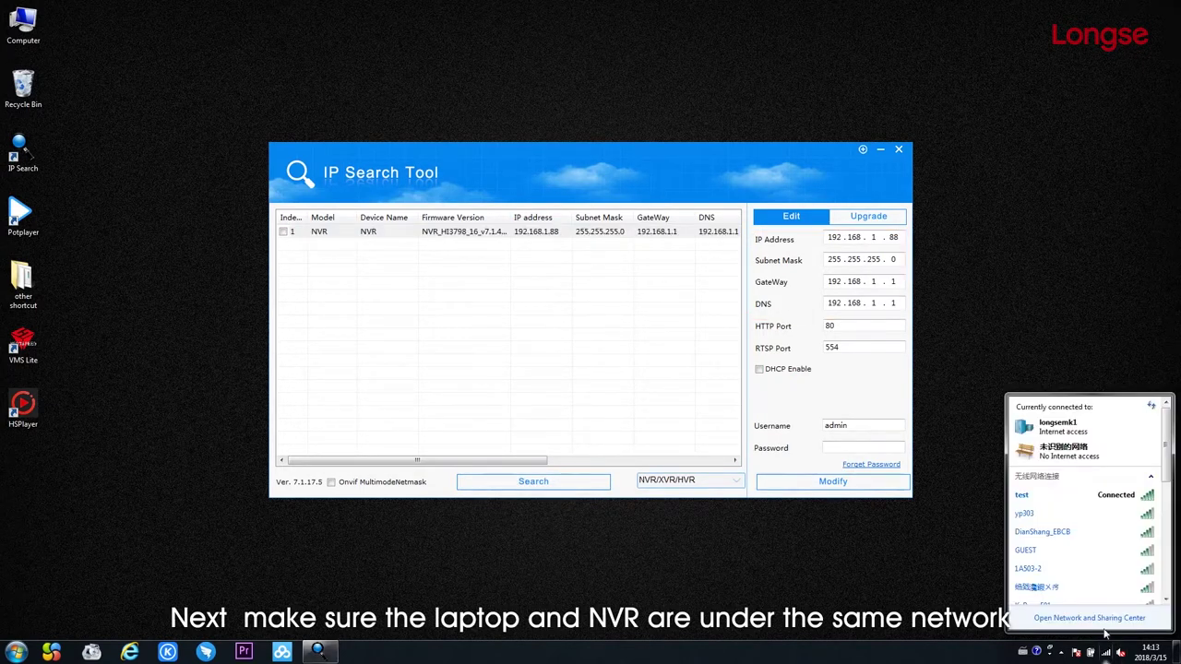
click(1106, 628)
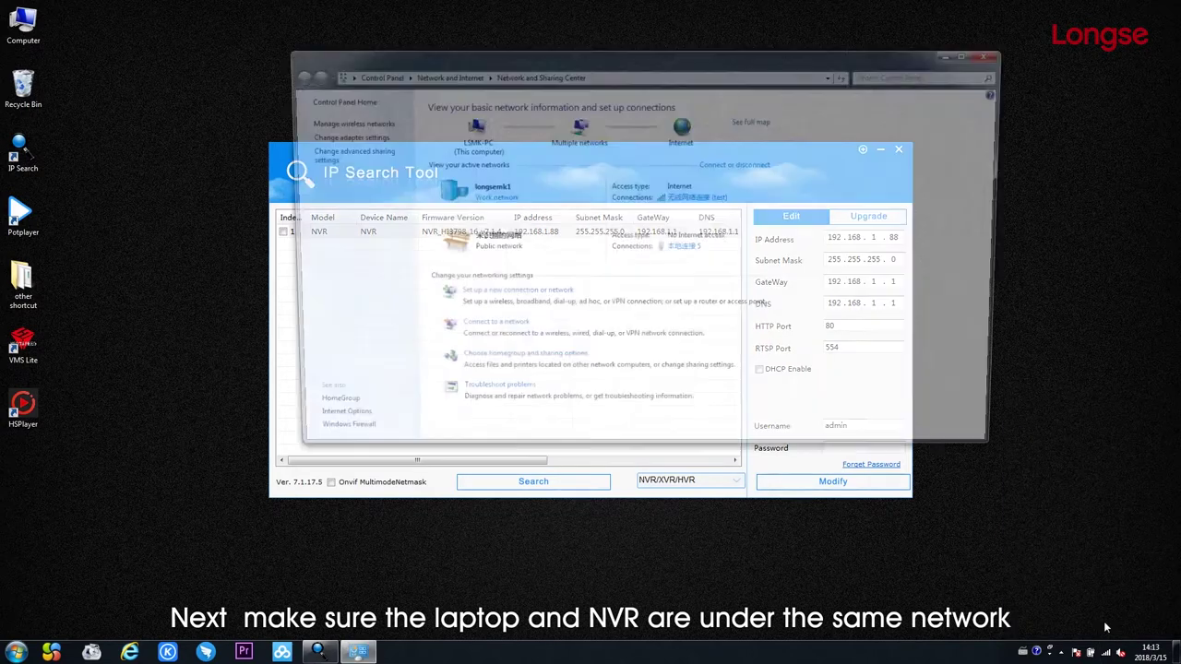
click(697, 248)
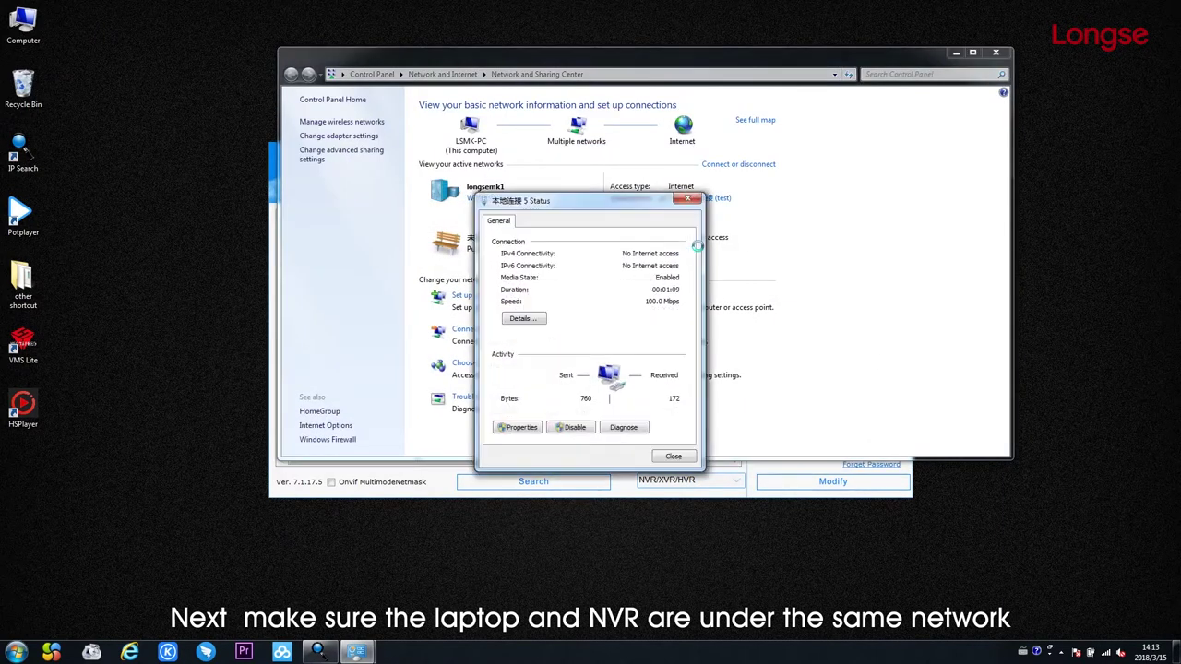
click(513, 427)
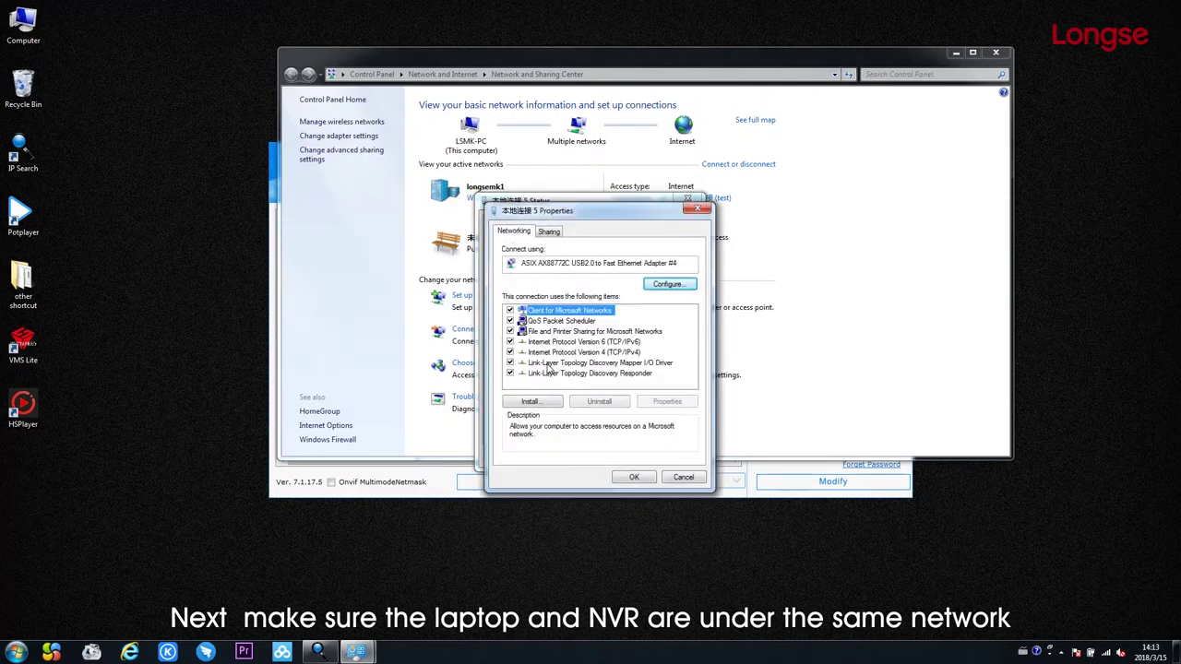
click(564, 353)
double_click(564, 354)
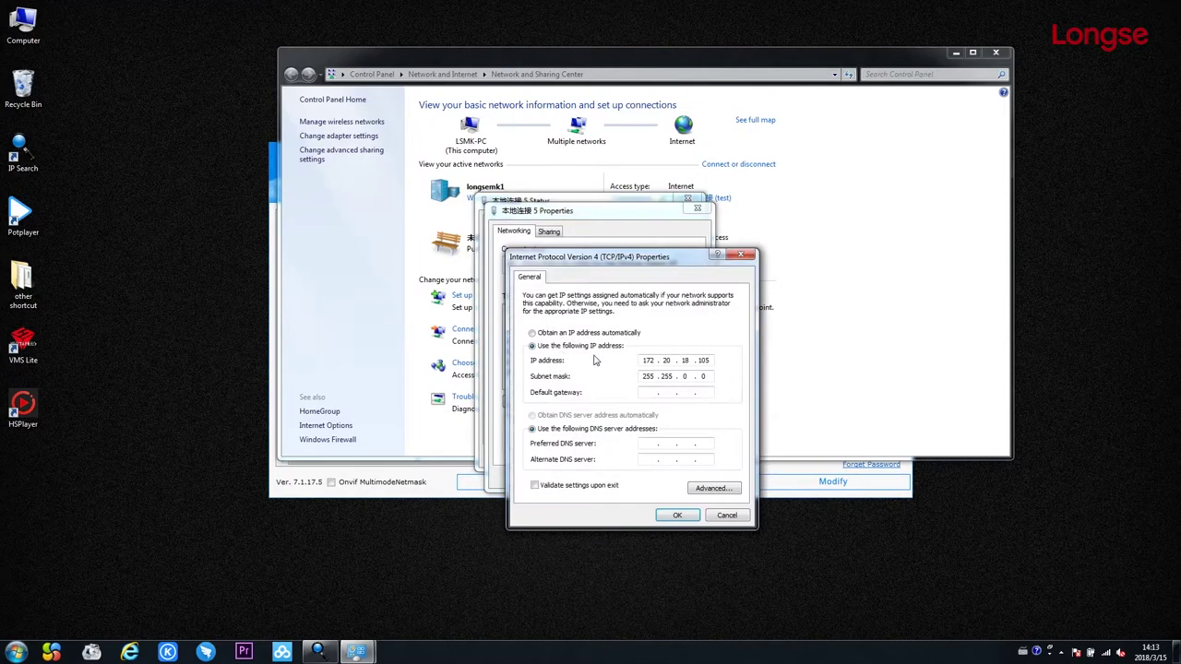
double_click(650, 361)
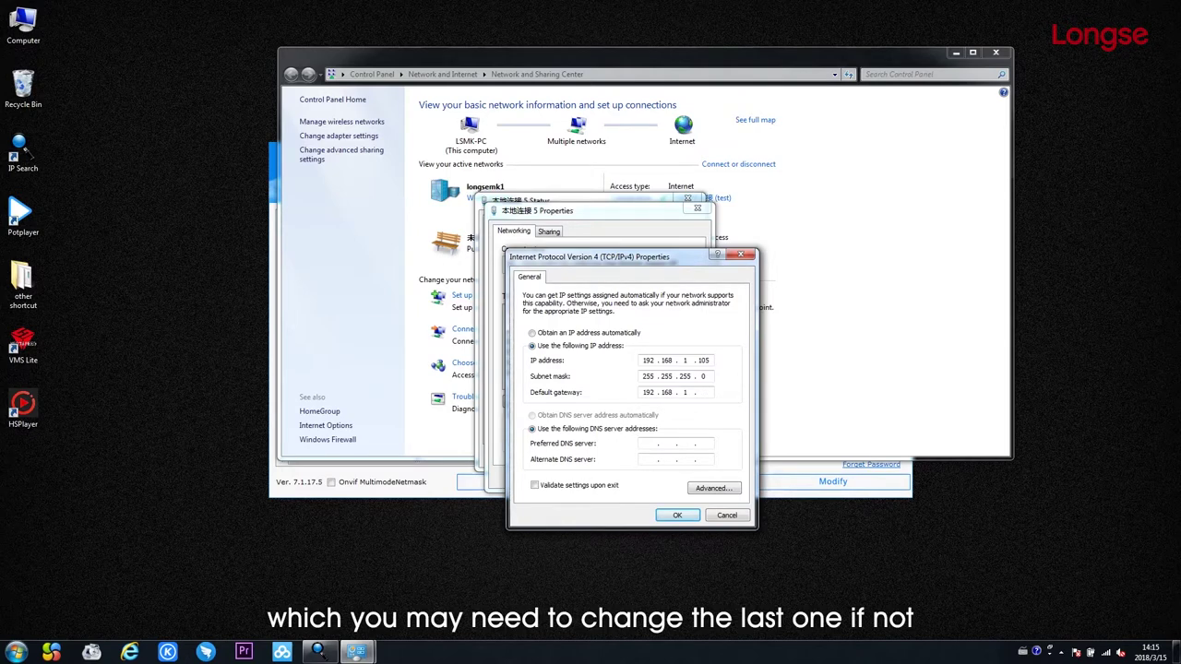
click(671, 514)
click(634, 477)
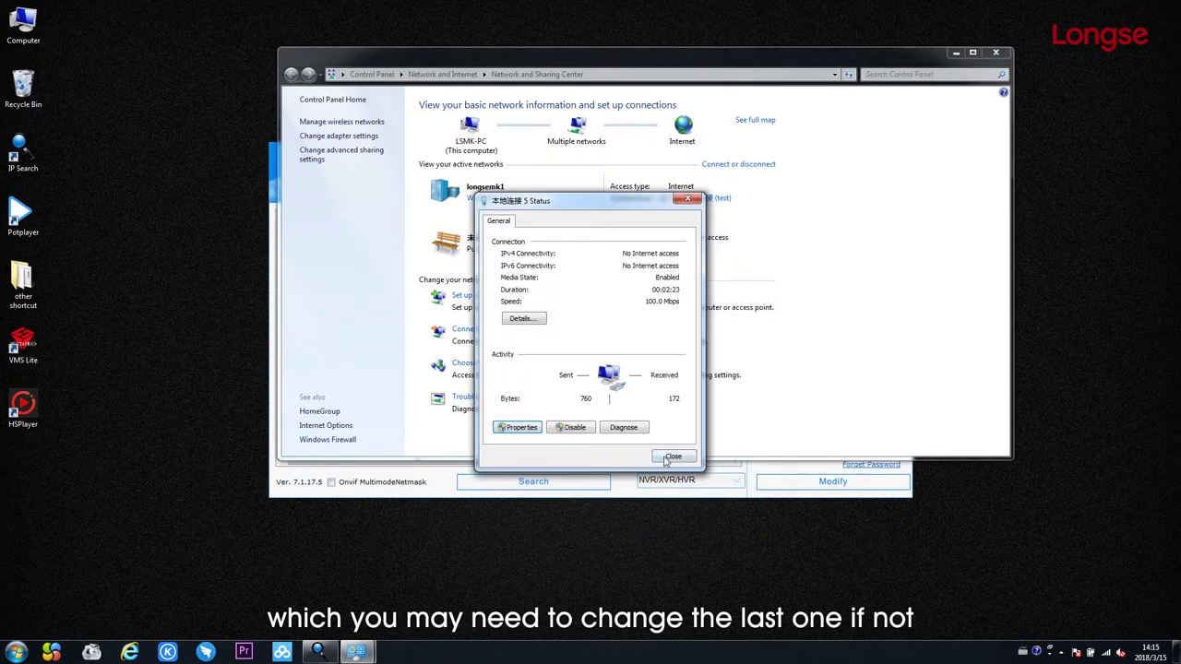
click(666, 459)
click(995, 53)
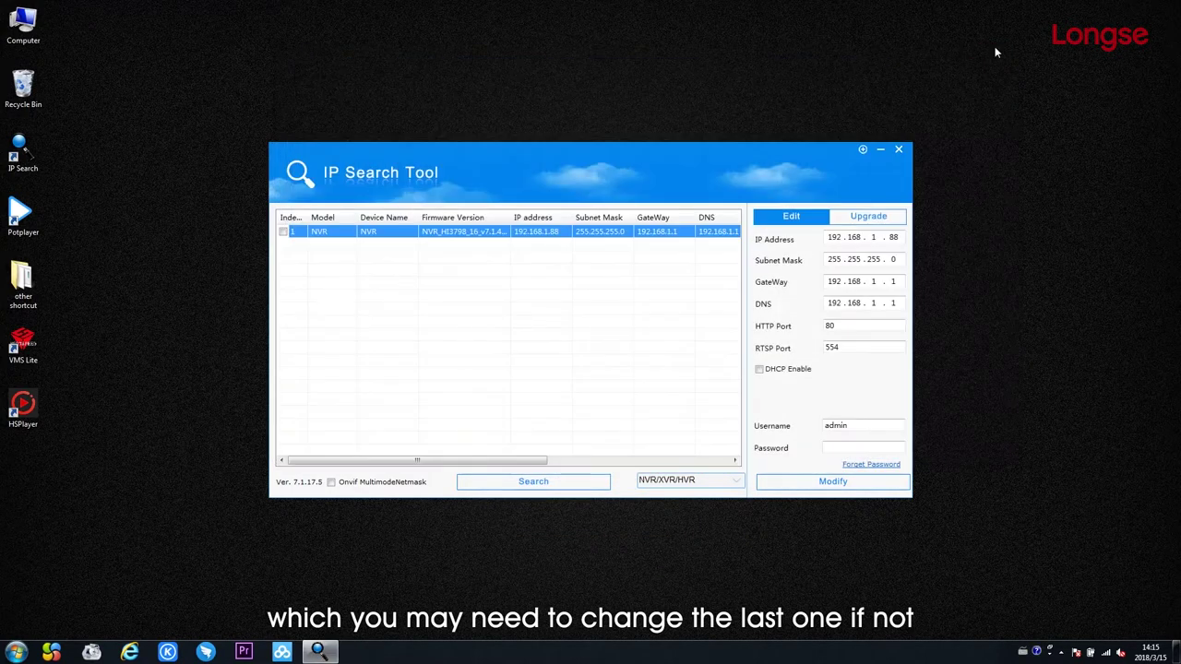
Open 192.168.1.88 from IP Search Tool and log in in English with the default user name and password.
double_click(531, 238)
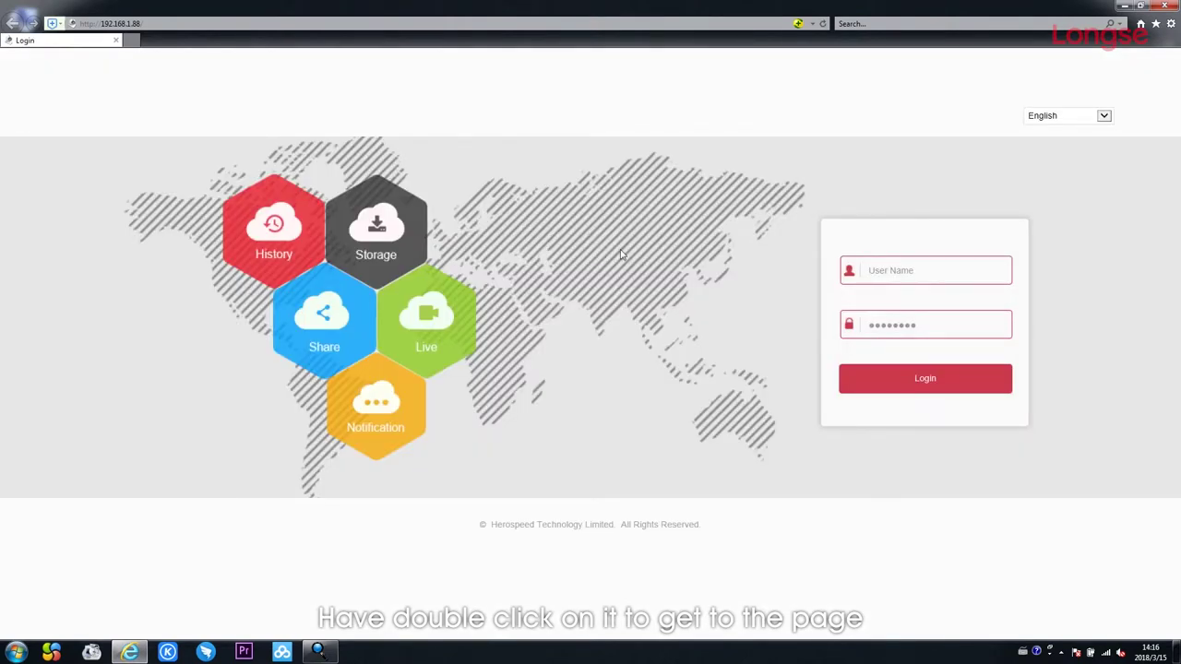
click(1093, 126)
click(1100, 121)
click(897, 267)
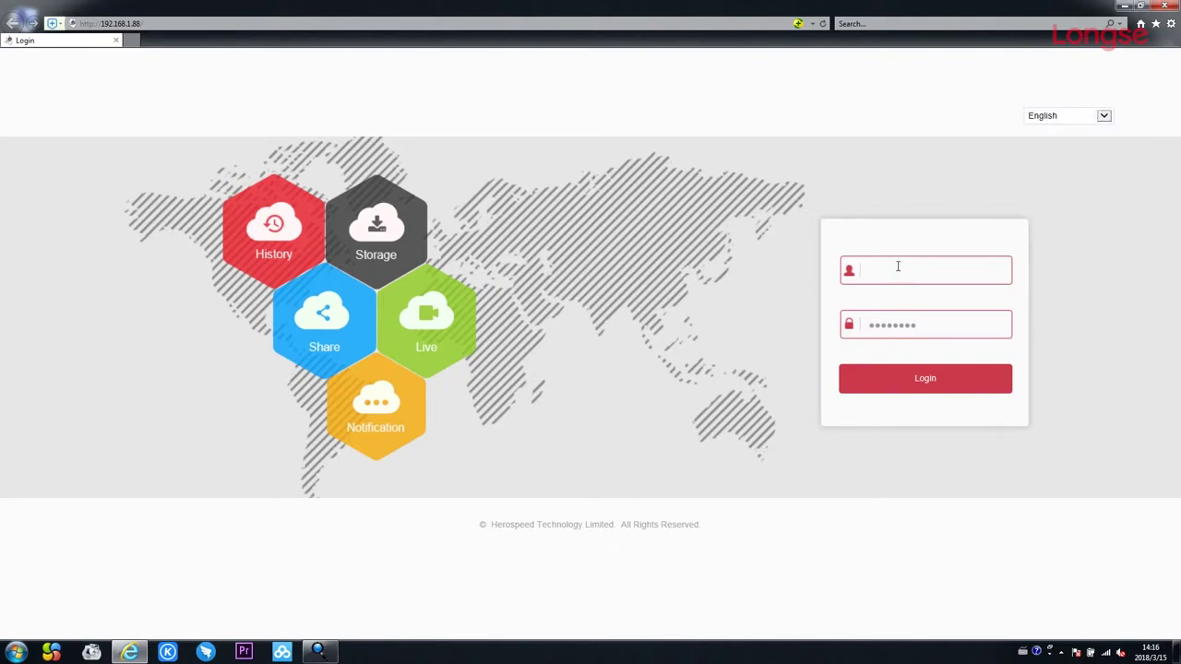
text(admin)
click(920, 320)
text(12345)
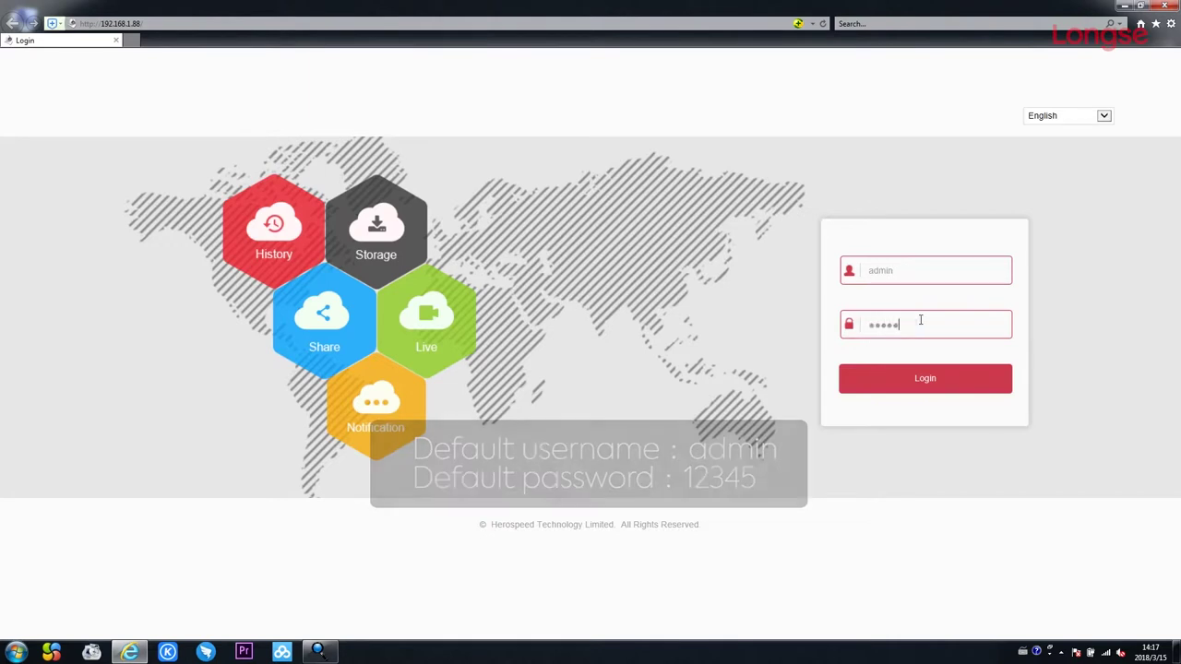
click(949, 378)
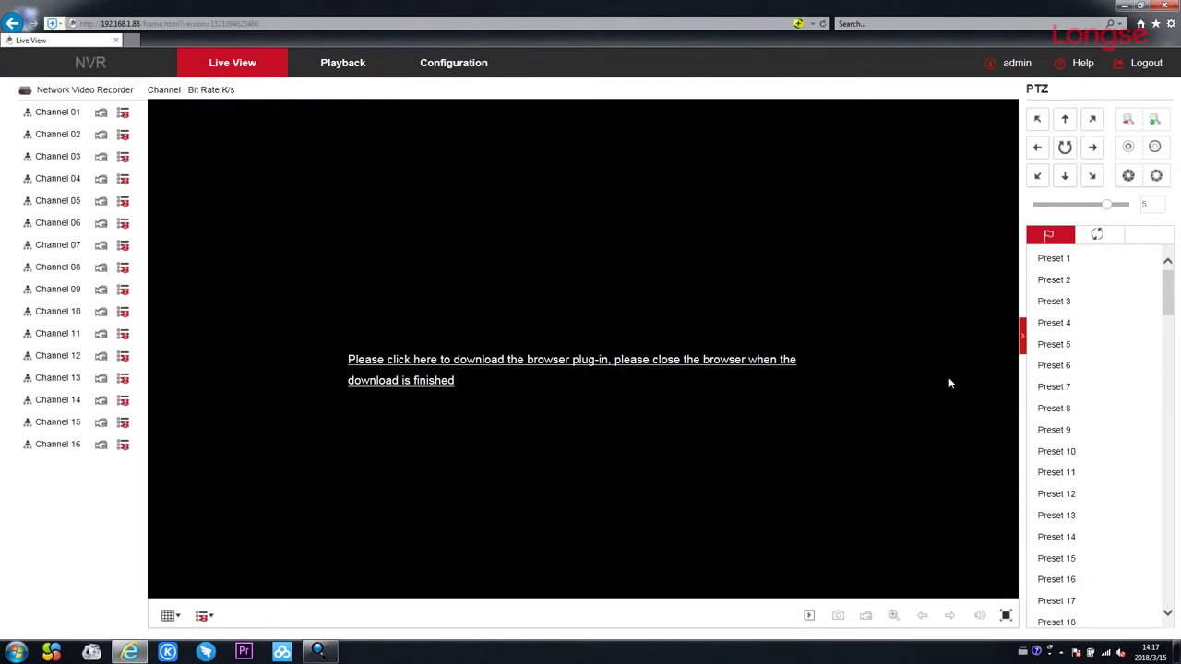
Download and save the NVR's browser plug-in installer, then close Internet Explorer.
click(643, 362)
click(783, 626)
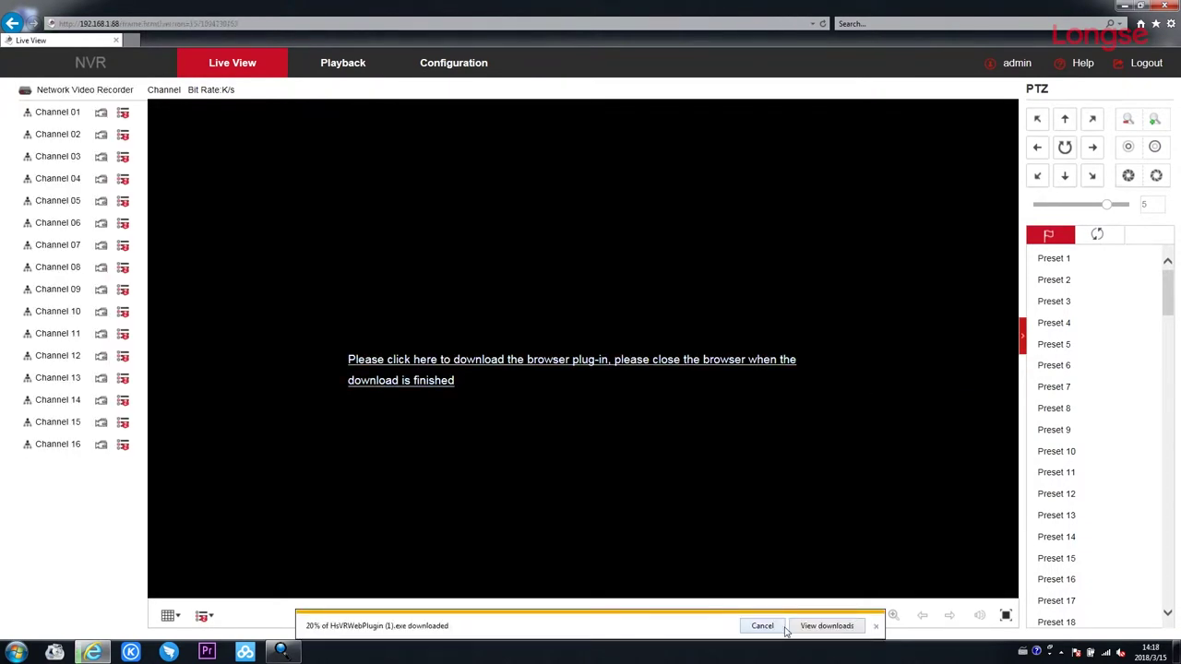
click(812, 627)
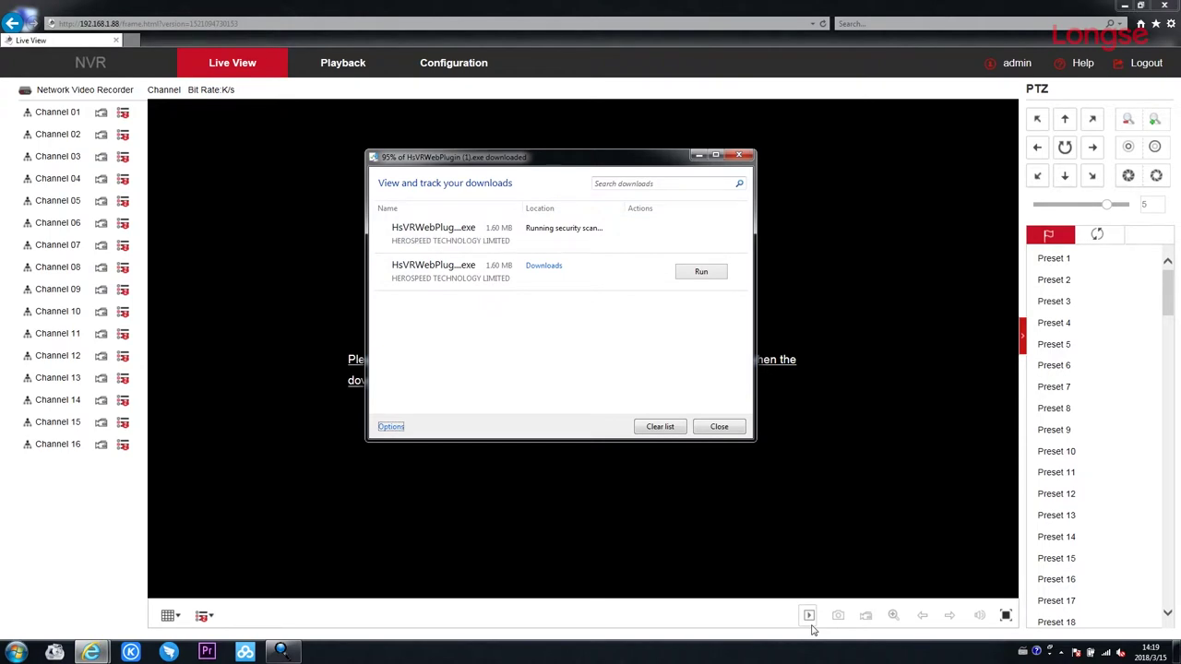
click(1164, 6)
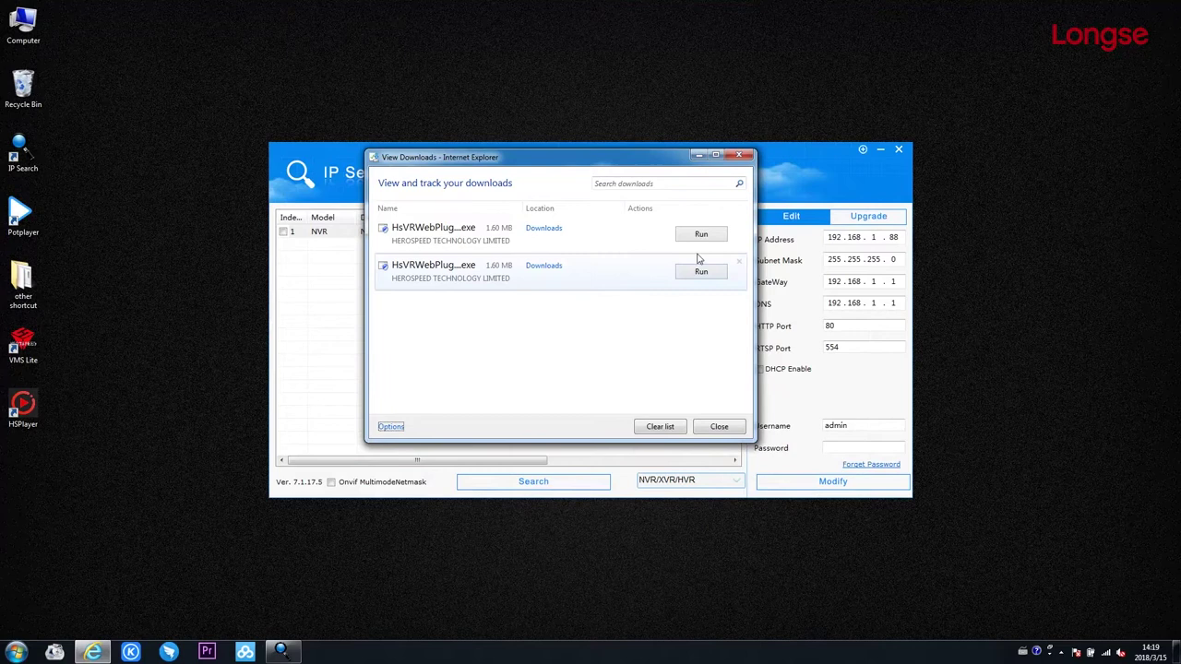
Run the HsVRWebPlugin installer through to Finish and close the downloads list.
click(707, 236)
click(673, 430)
click(673, 430)
click(675, 430)
click(673, 430)
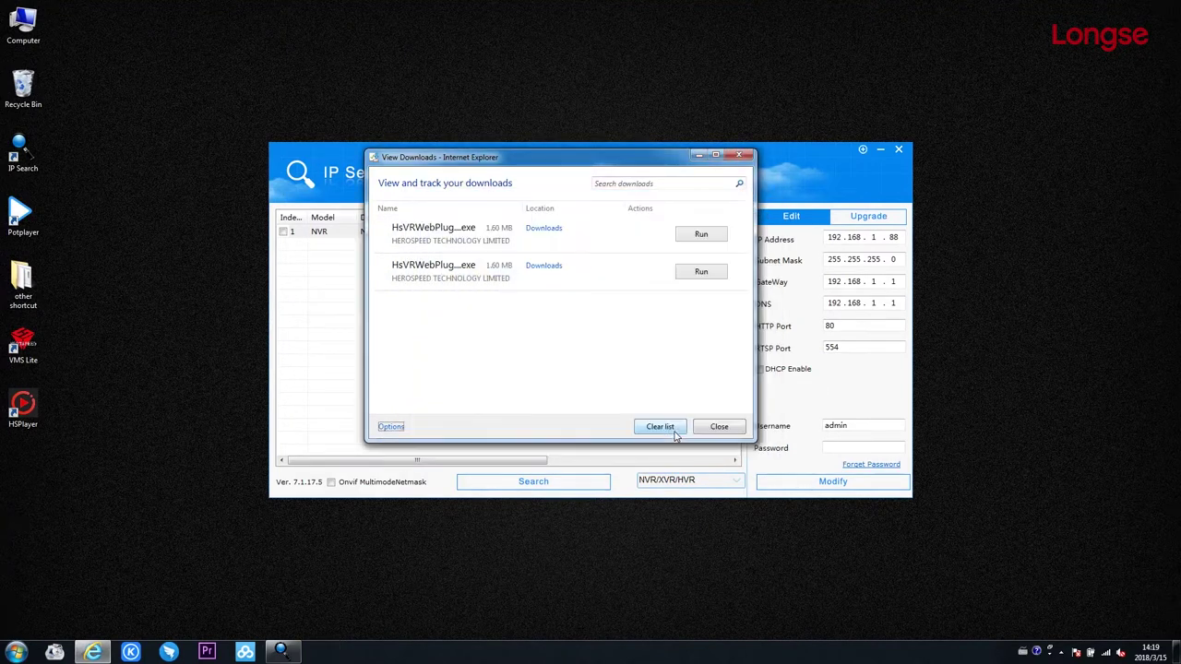
click(748, 155)
click(624, 234)
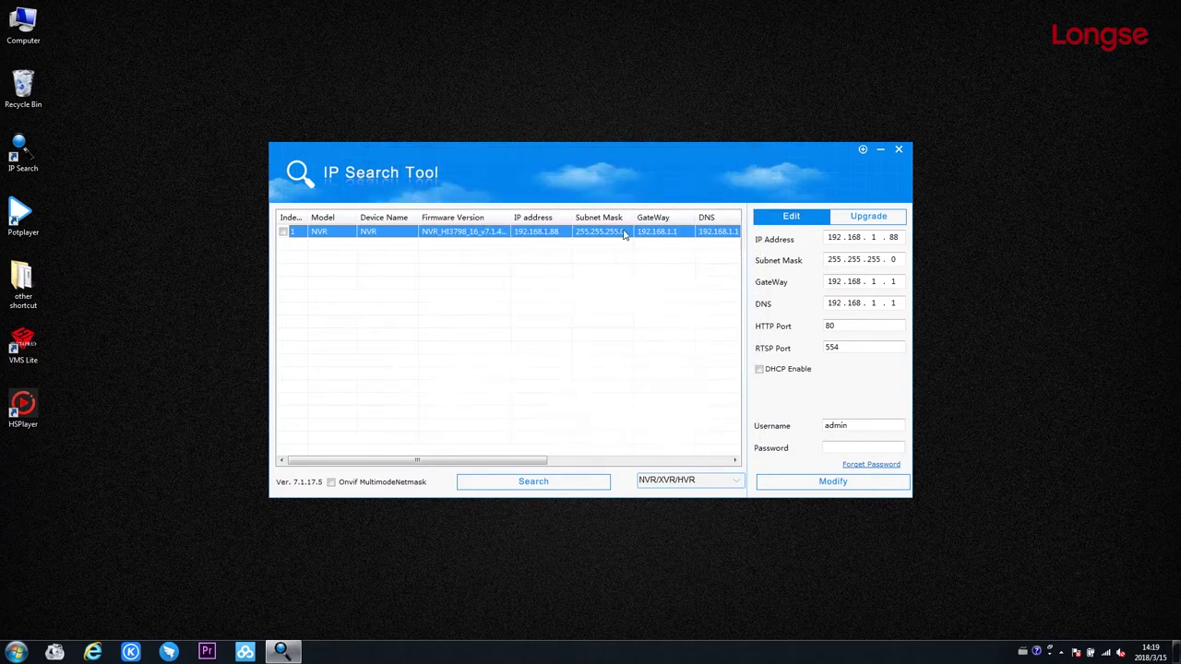
Reopen the NVR at 192.168.1.88, re-enter the password to log in, and start Channel 01 live.
double_click(547, 233)
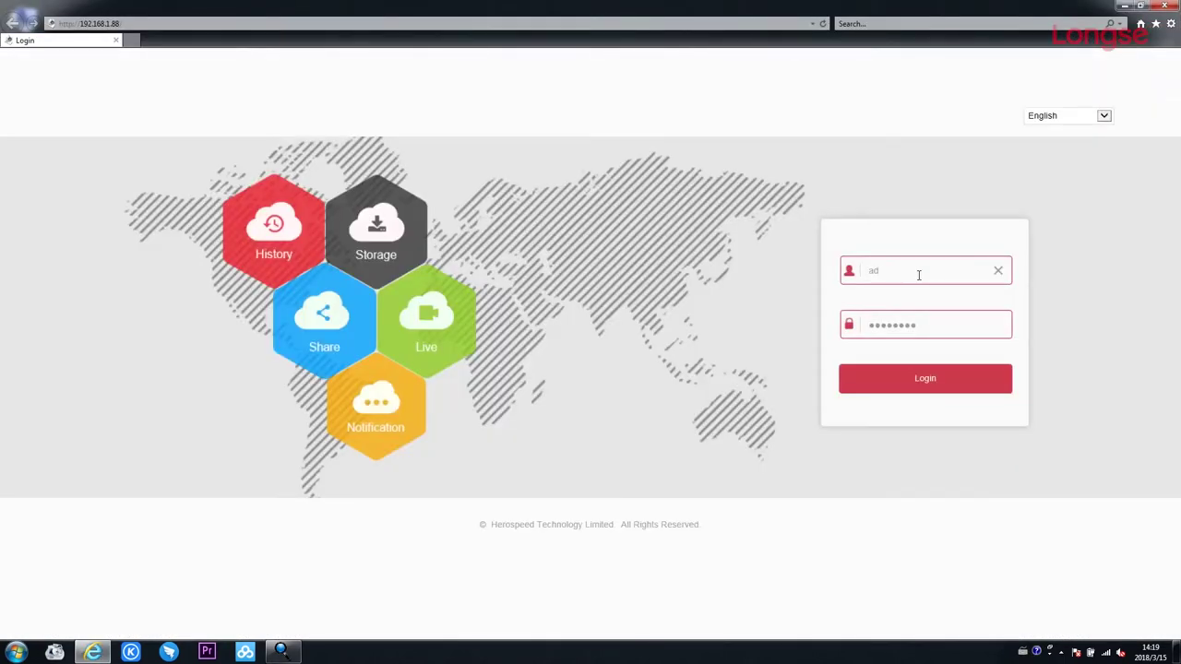
click(908, 323)
key(BackSpace)
key(BackSpace)
key(BackSpace)
key(BackSpace)
key(BackSpace)
key(BackSpace)
key(BackSpace)
key(BackSpace)
click(918, 375)
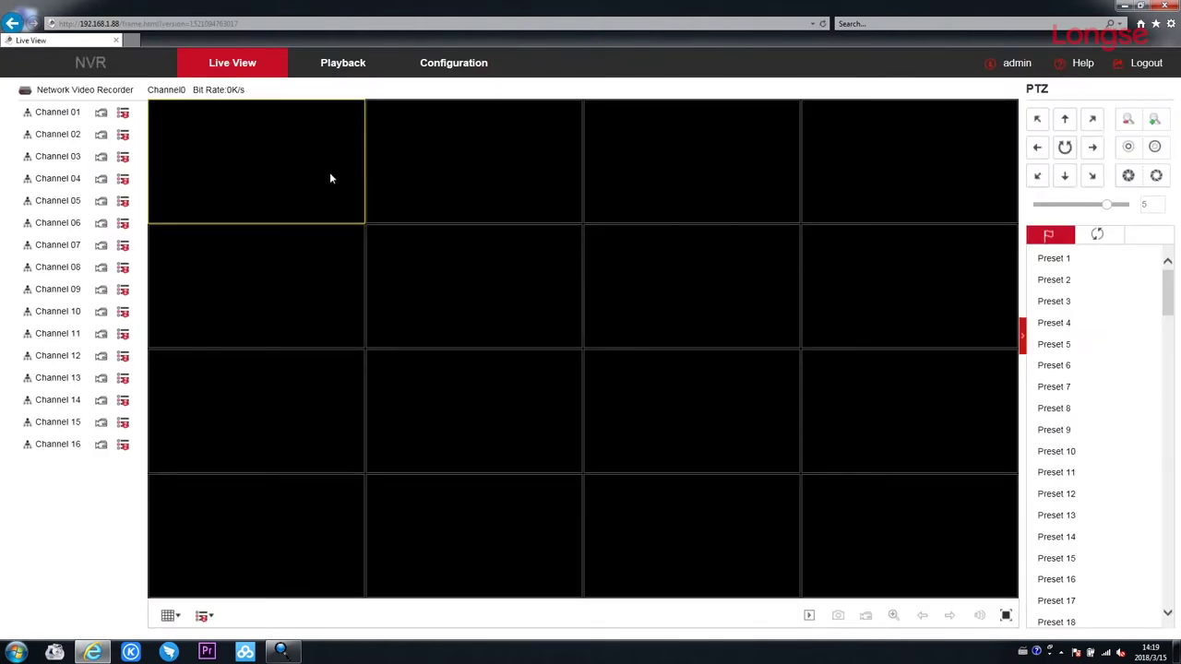
click(75, 114)
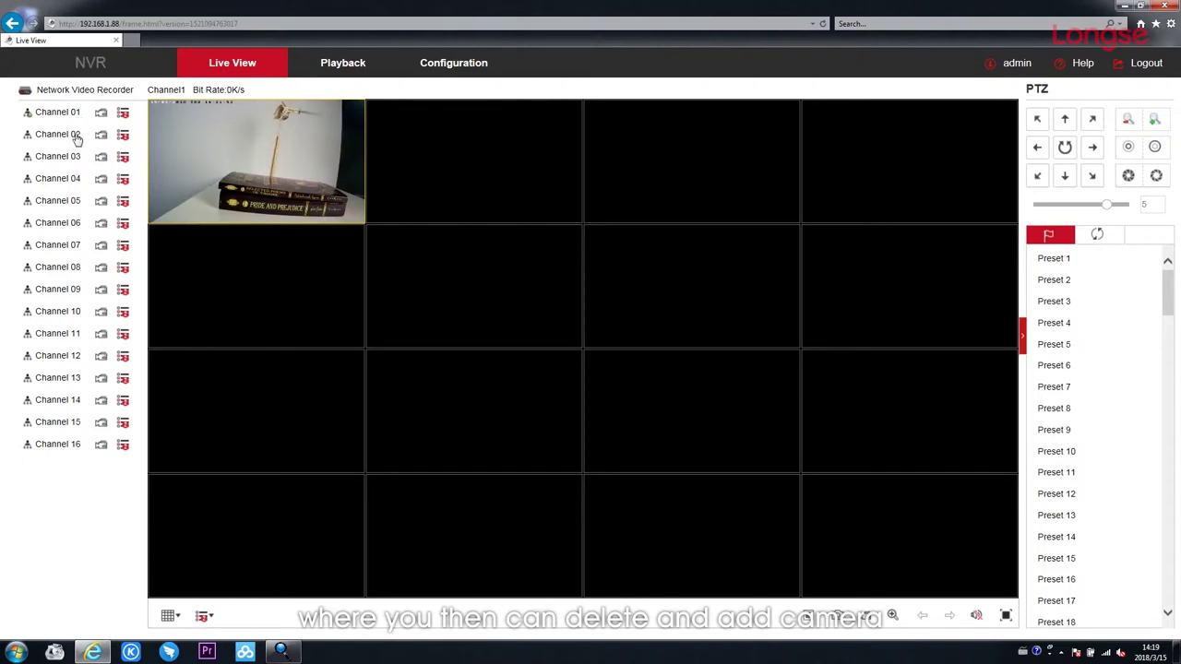
Load Channels 02, 03 and 04 live into video panes 2, 3 and 4.
click(464, 178)
click(100, 157)
click(99, 160)
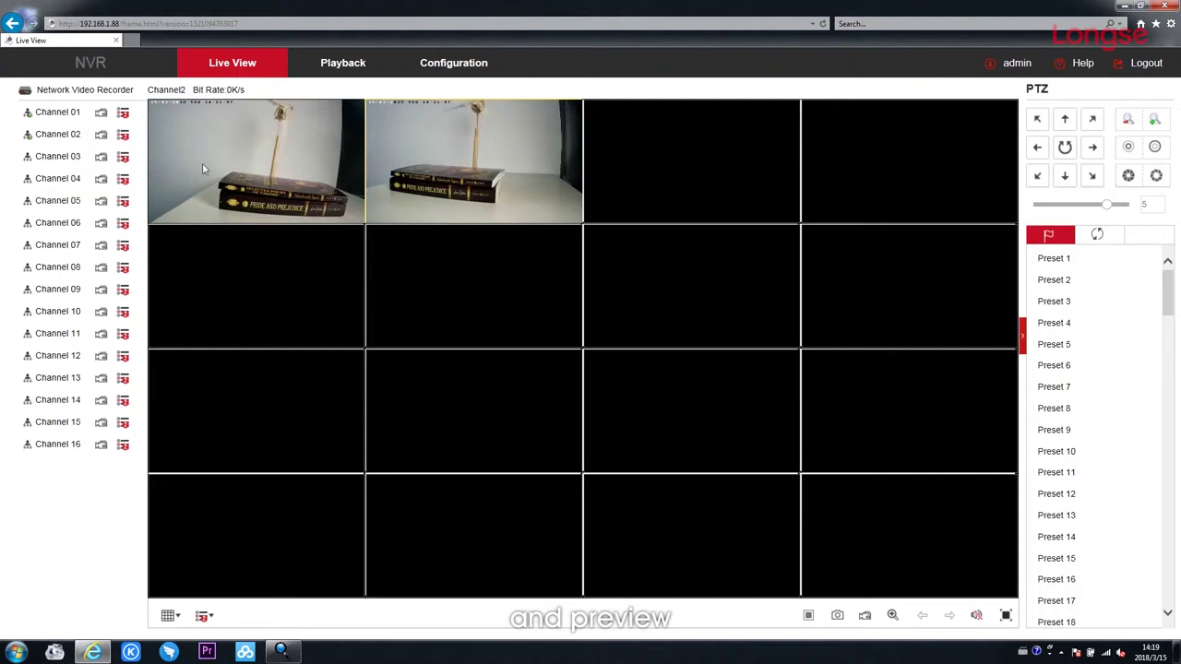
click(612, 168)
click(101, 156)
click(57, 162)
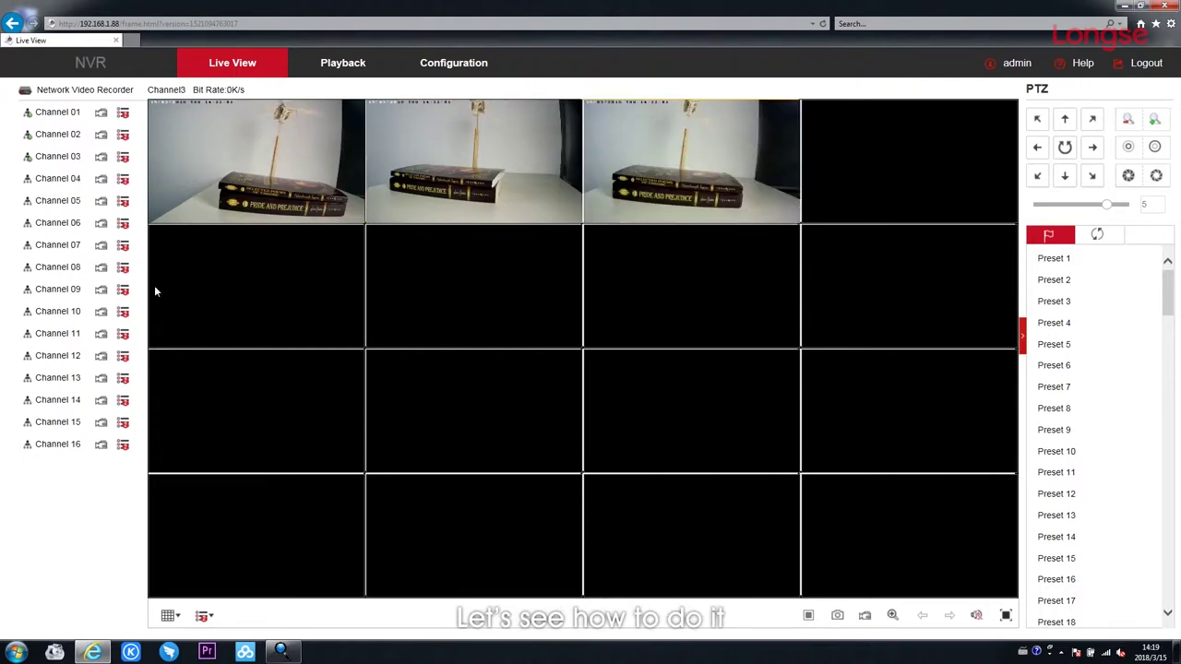
click(911, 140)
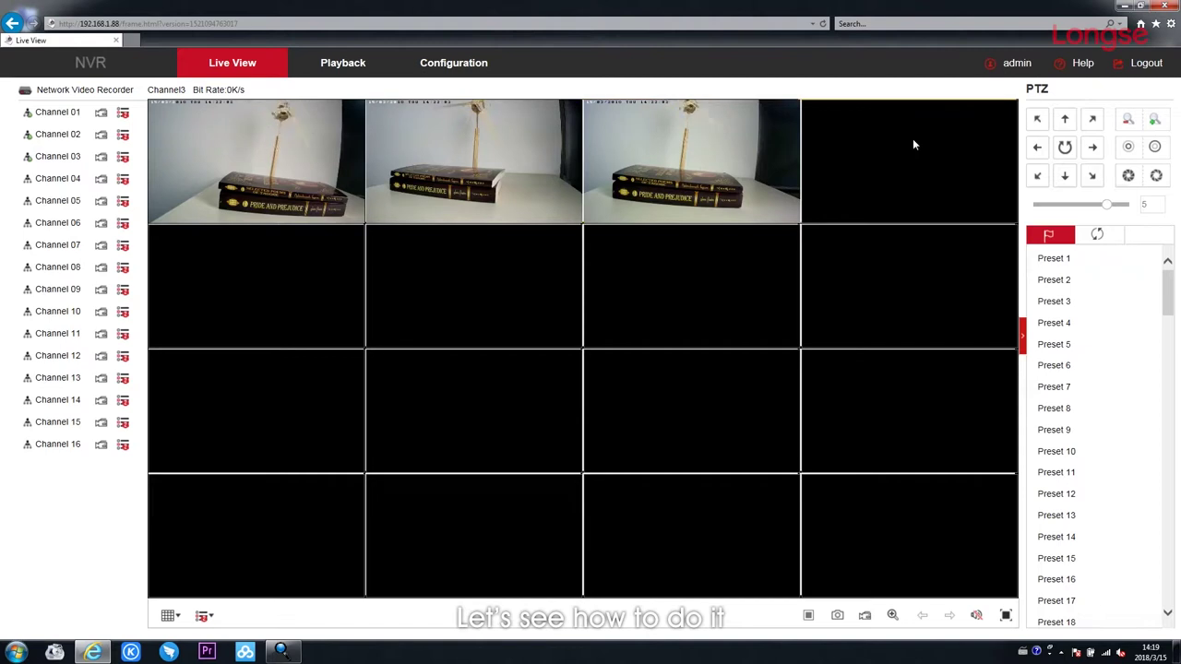
double_click(46, 181)
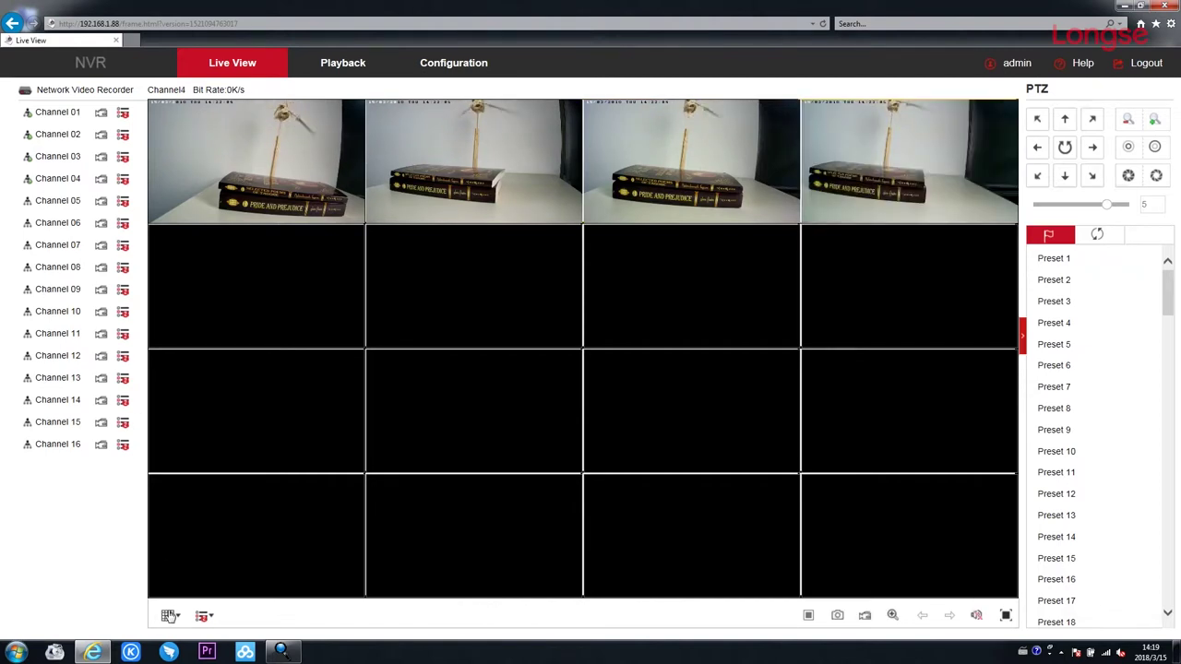
Switch the live view to the 2x2 layout and go to Configuration.
click(169, 615)
click(195, 605)
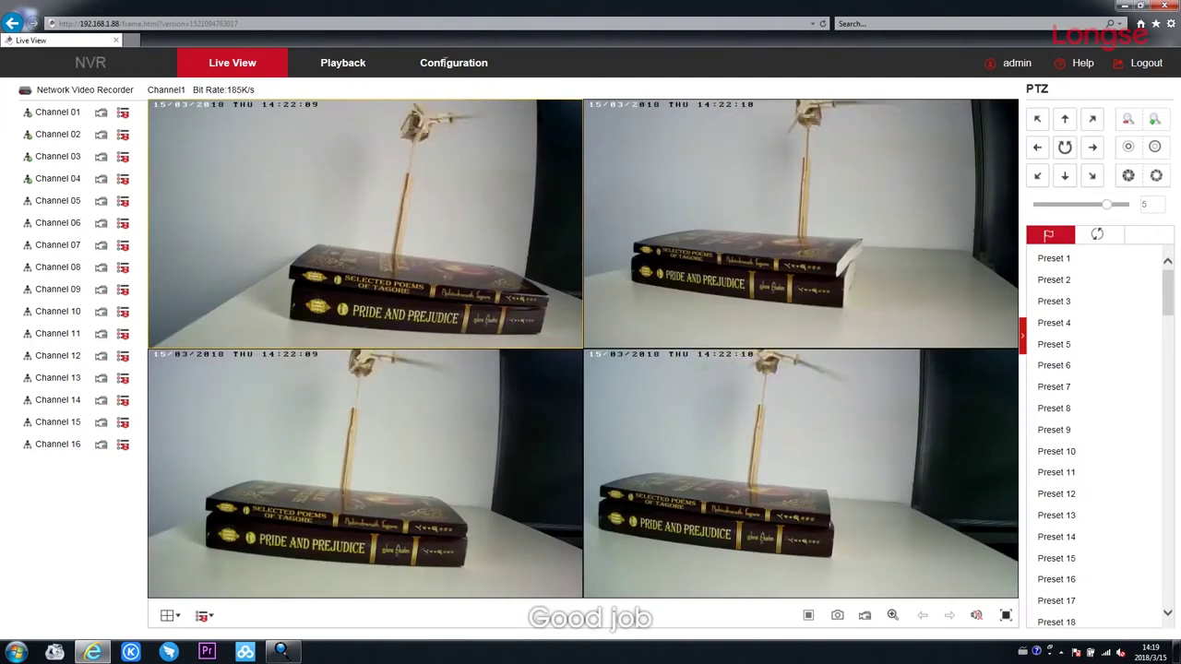
click(450, 63)
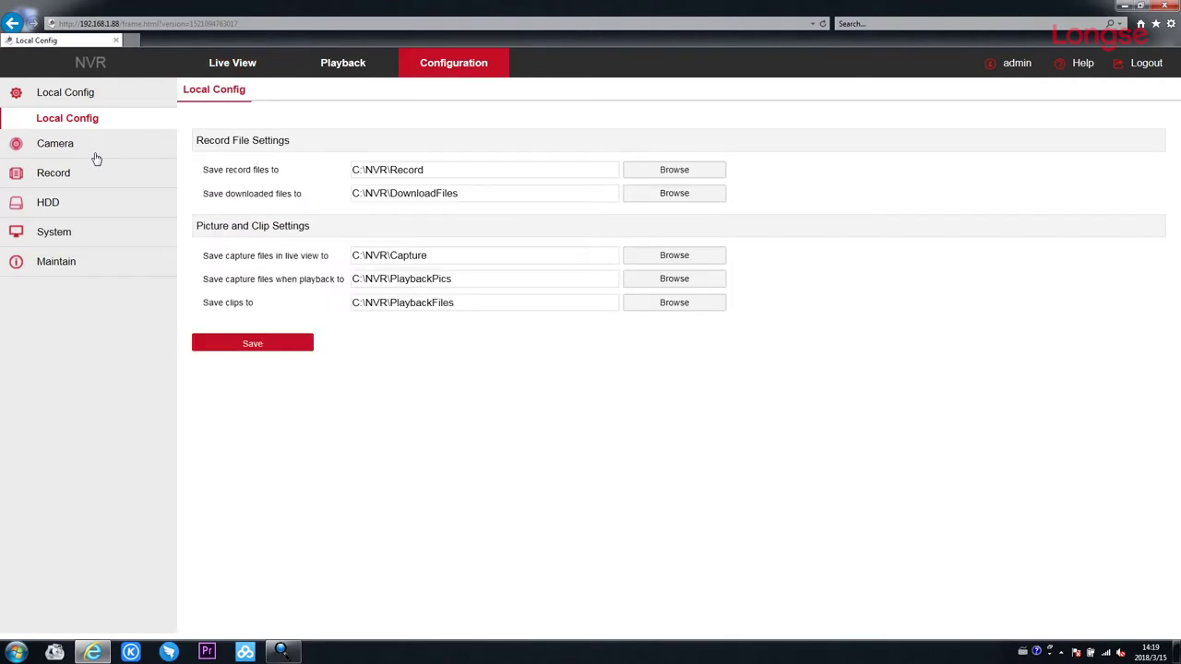
Format hard disk 01 from the HDD page and confirm, letting the NVR reboot to Login.
click(48, 203)
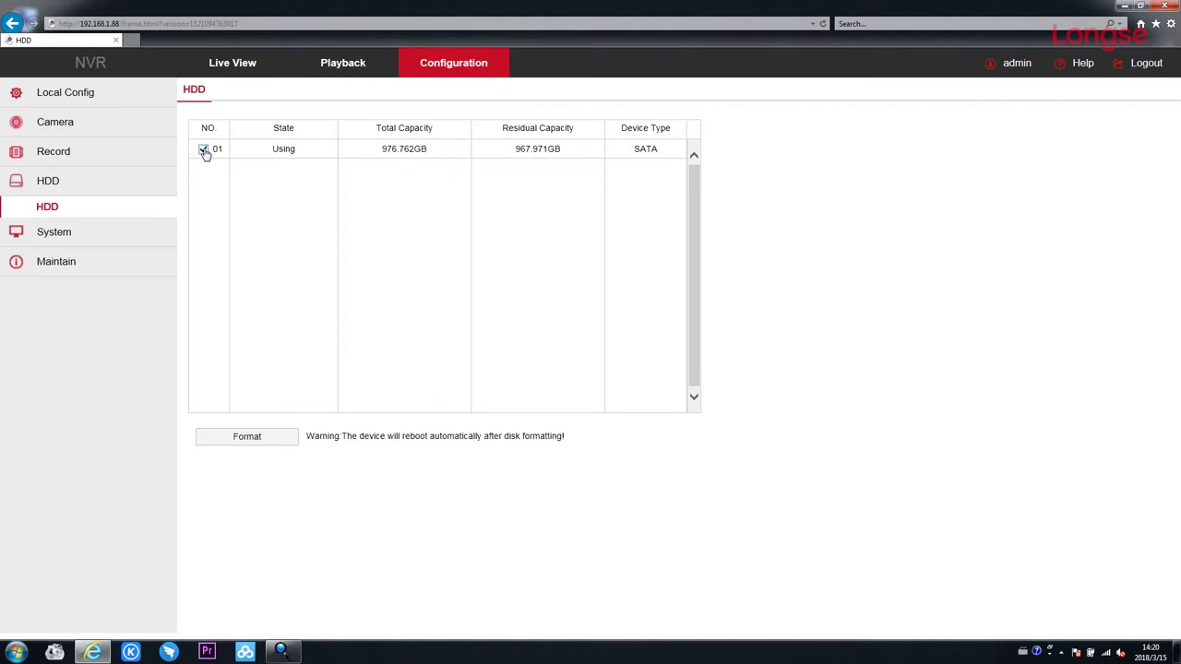
click(246, 440)
click(576, 368)
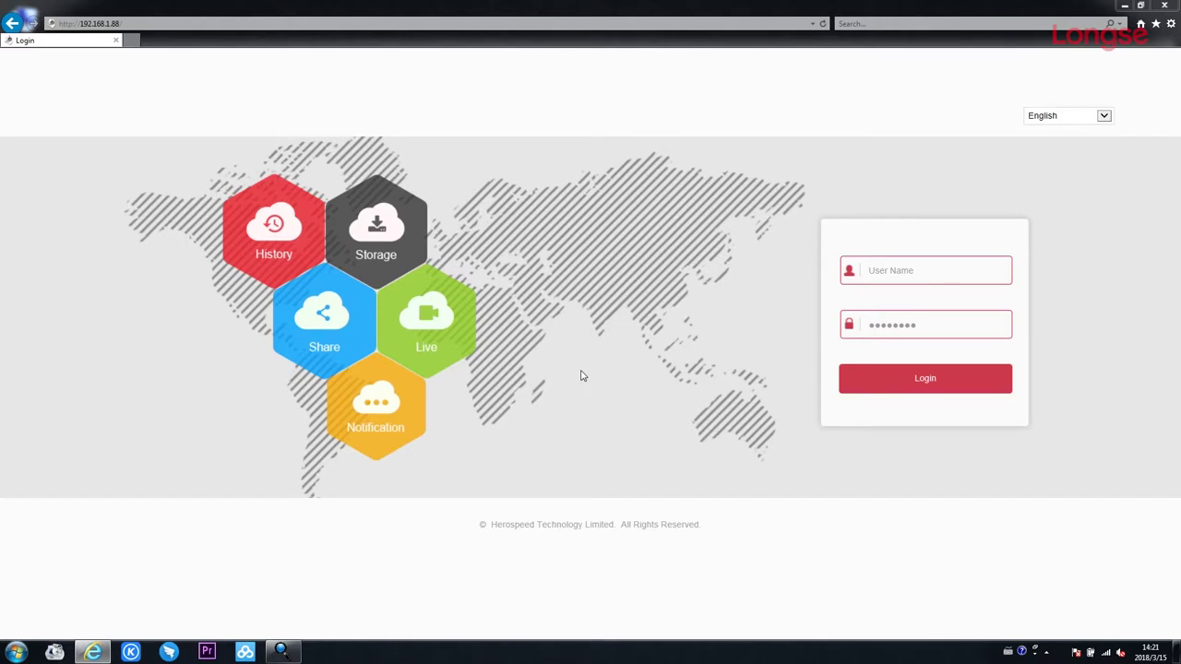
Log back in to the NVR with the admin user name and password.
click(888, 276)
text(admin)
click(889, 332)
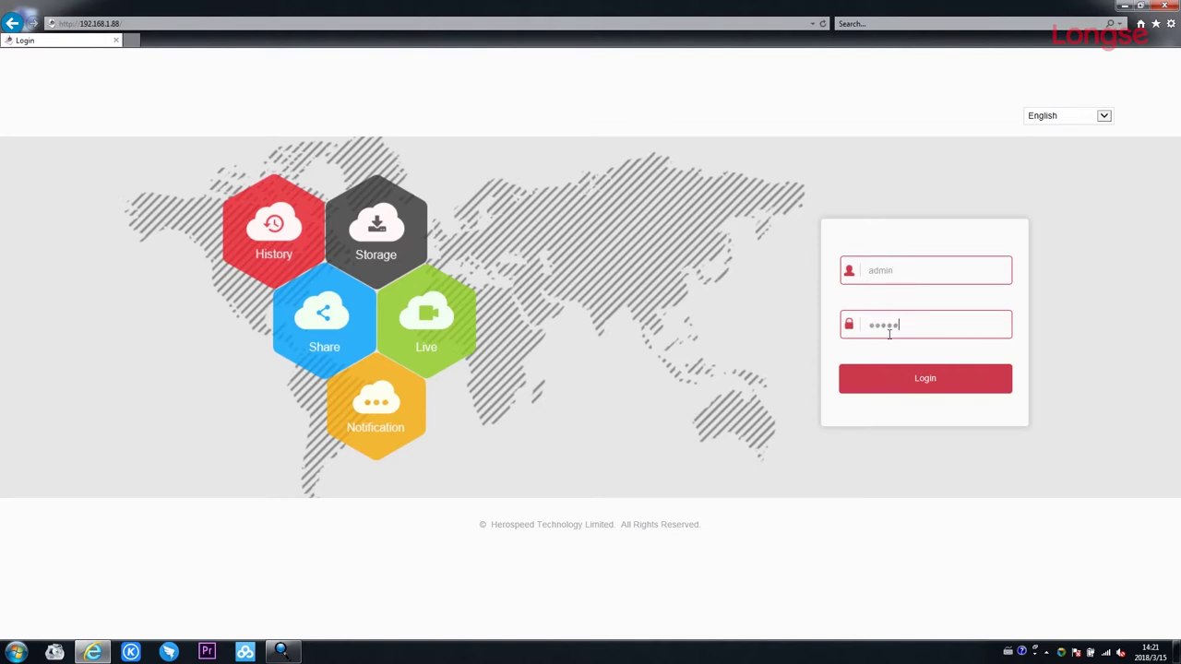
click(916, 378)
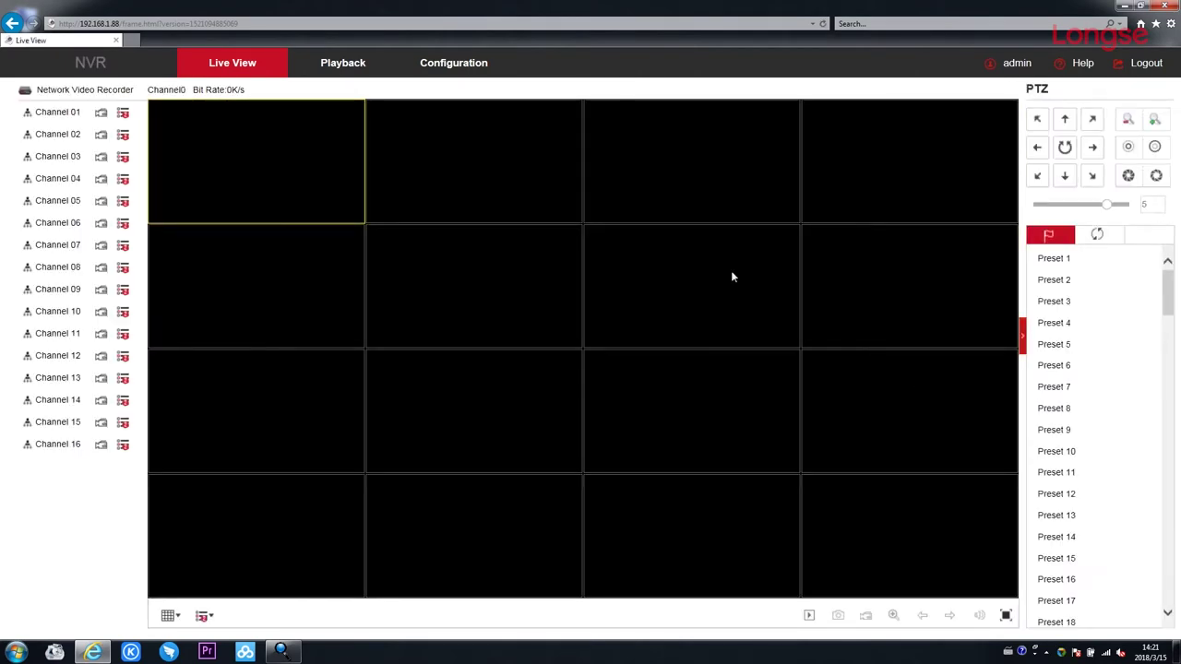
Confirm the HDD shows full free capacity, then open the Record schedule under Local Config.
click(482, 78)
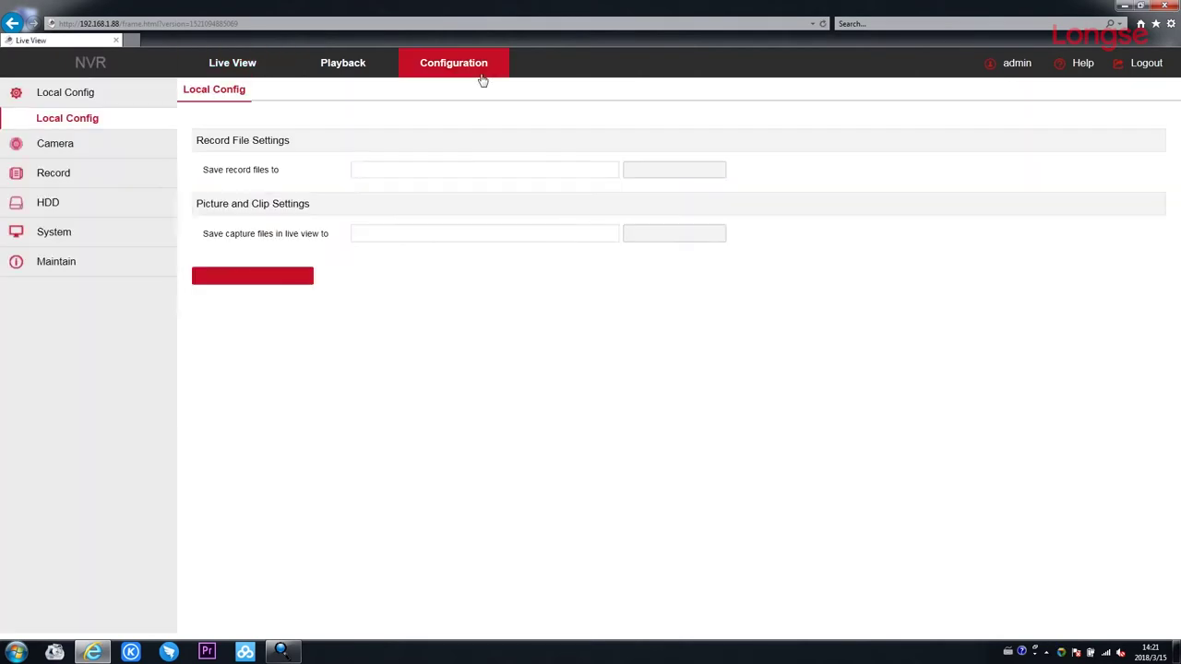
click(89, 213)
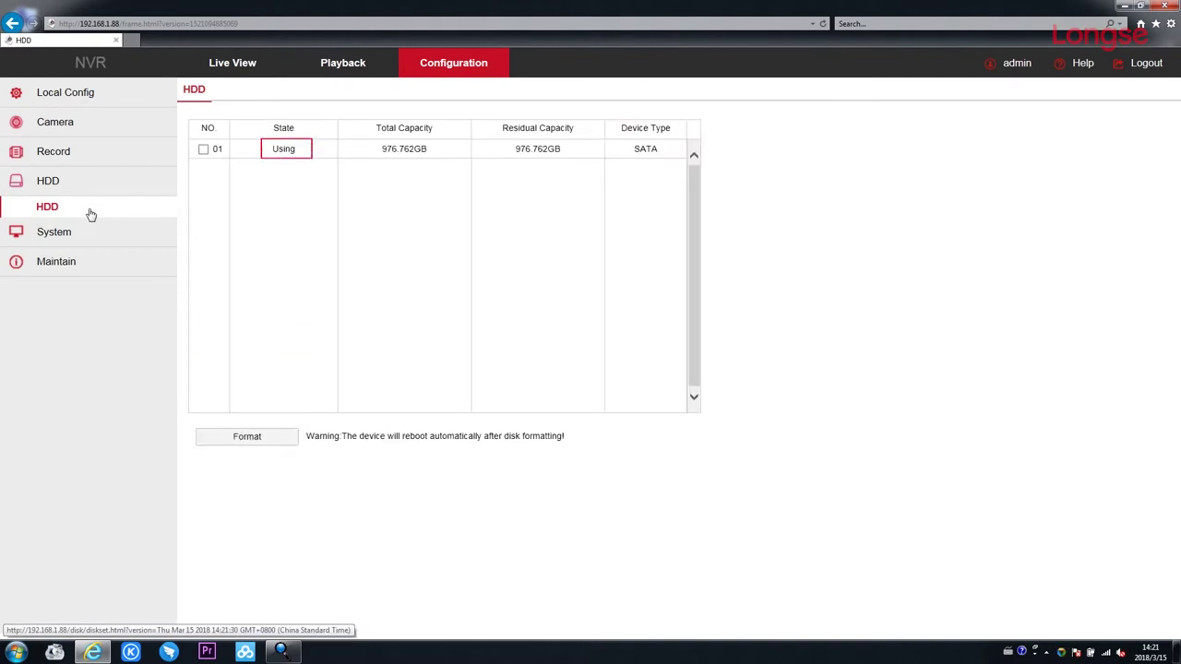
click(139, 94)
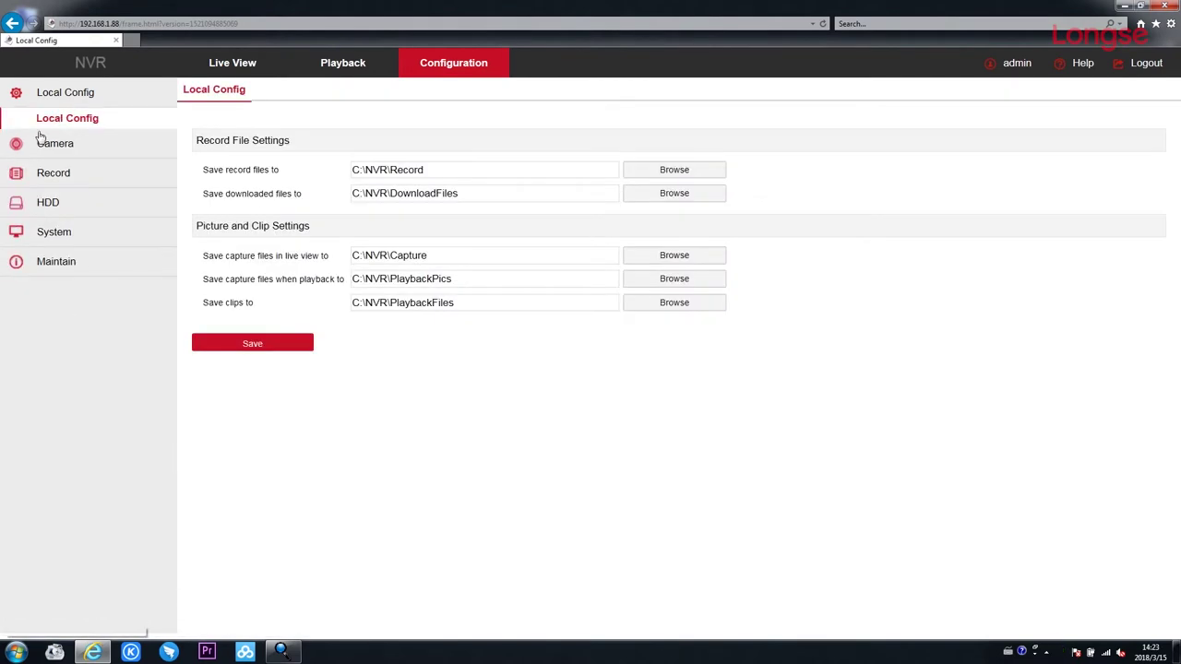
click(42, 174)
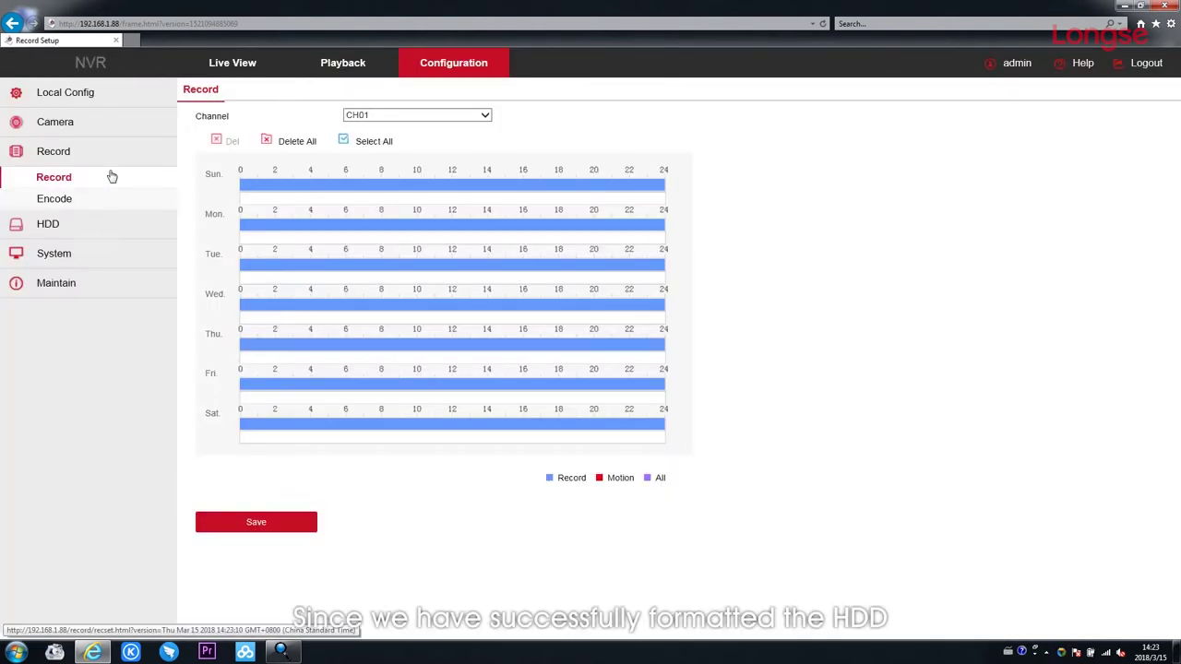
Give CH01 a 0–24 hour everyday recording schedule, save it, and go to Playback.
click(485, 116)
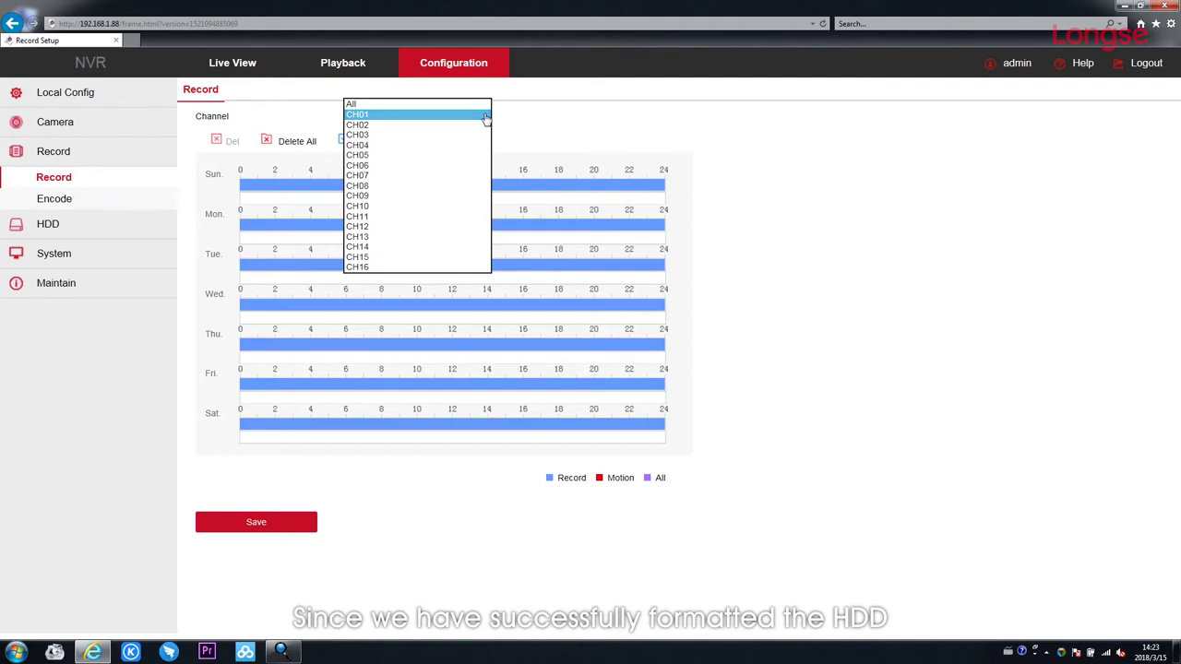
click(486, 117)
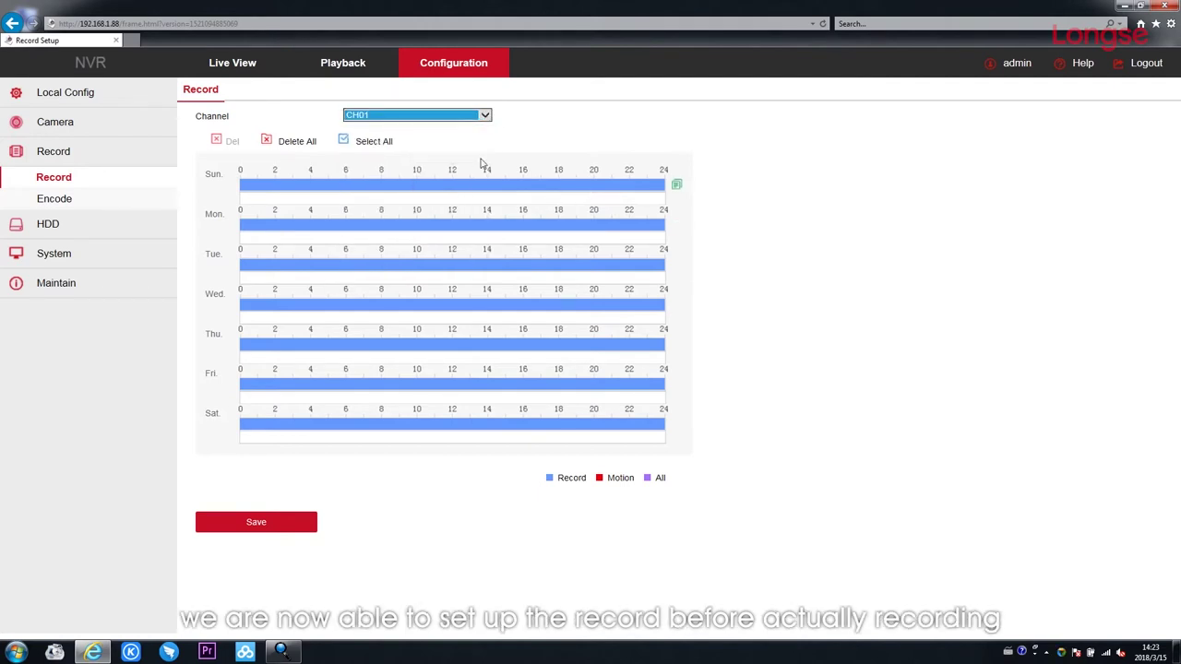
click(267, 141)
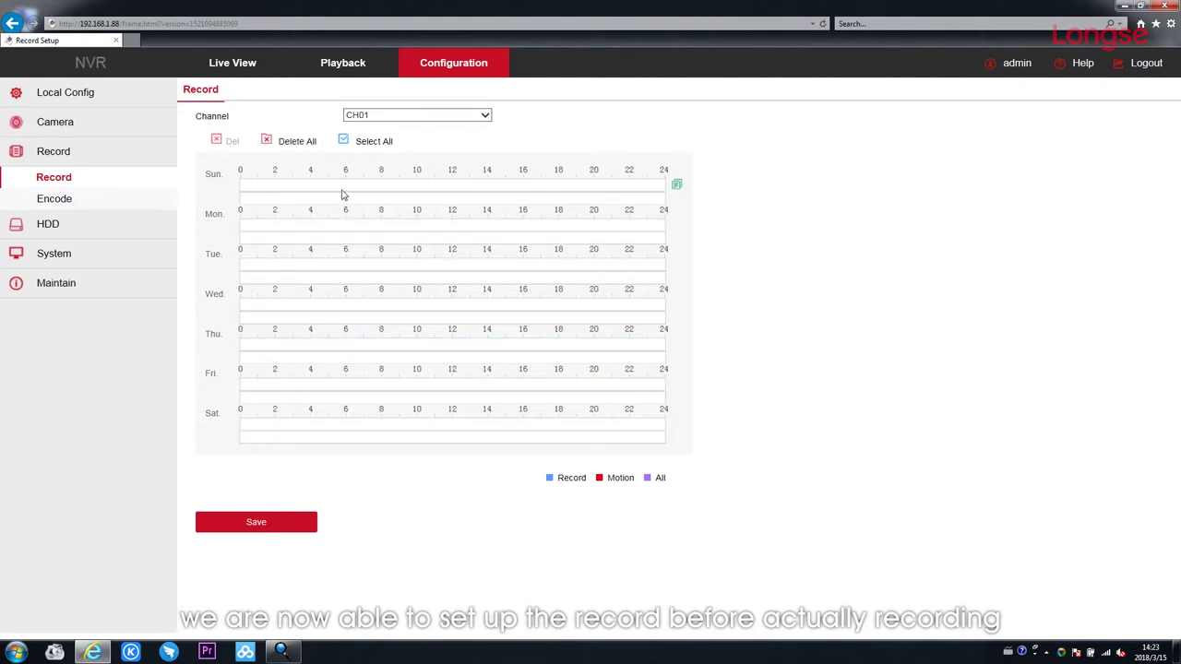
click(344, 141)
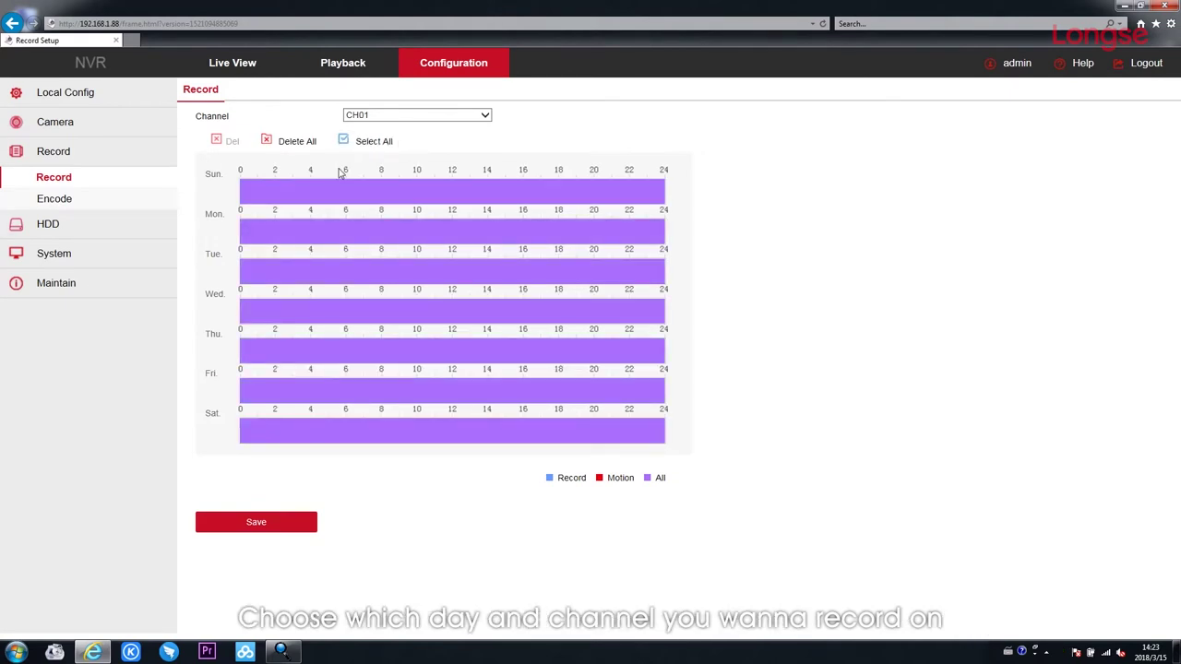
click(242, 524)
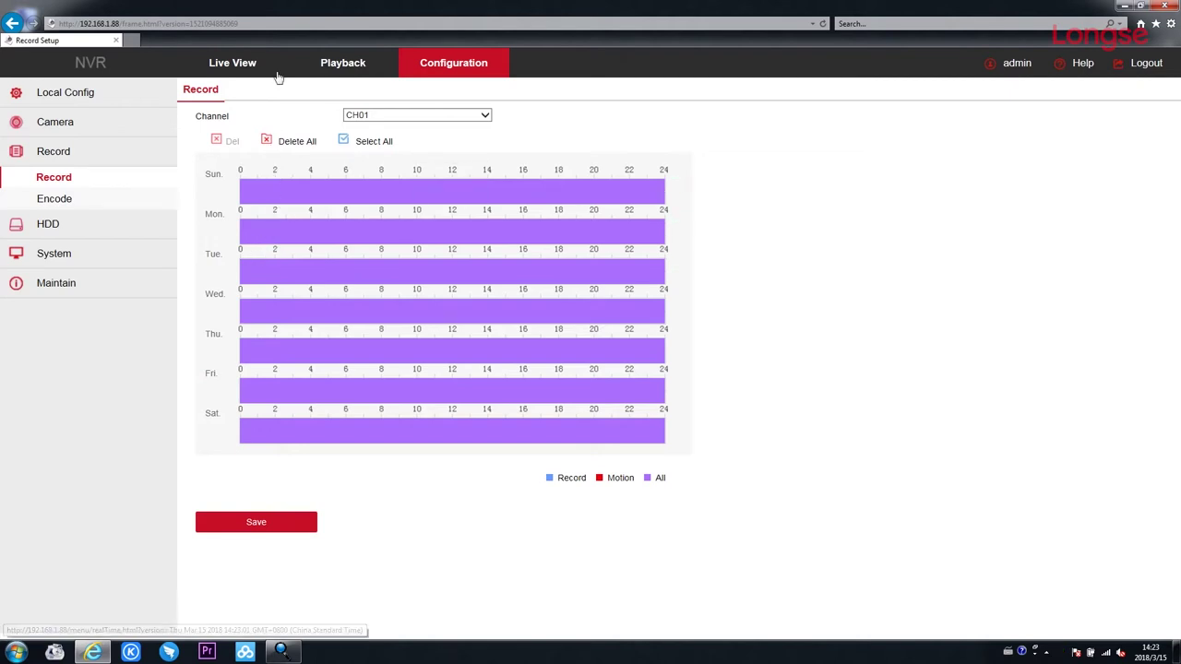
click(329, 74)
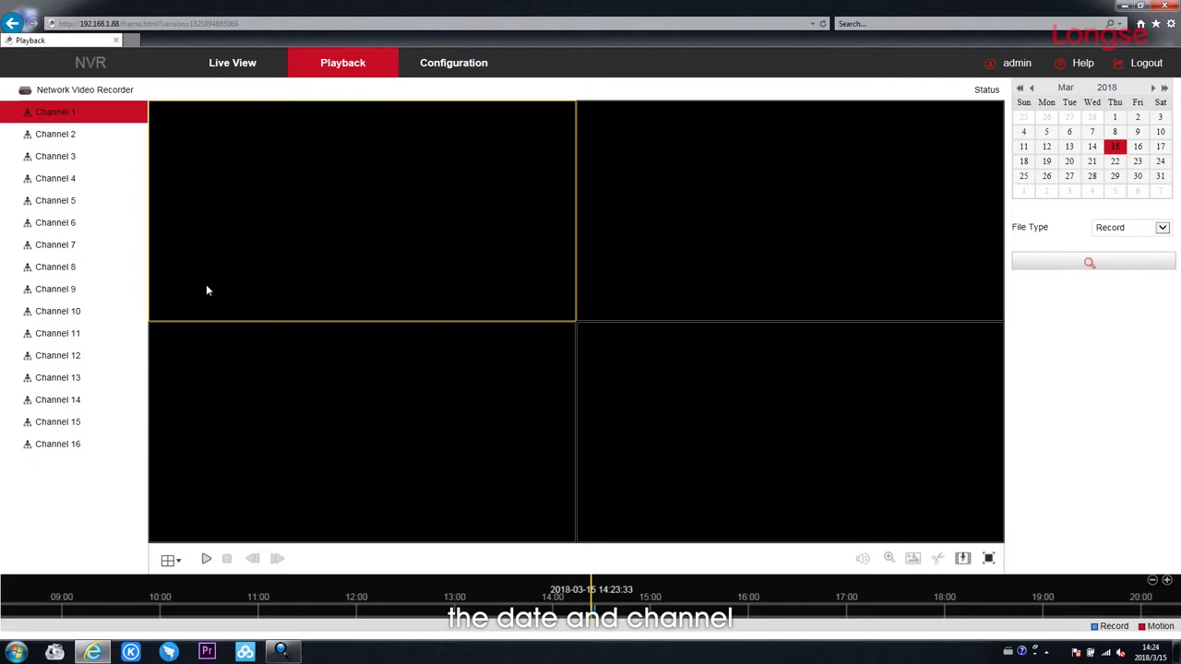
Play back Channel 1's recording from 15 March 2018, then return to Configuration.
click(205, 560)
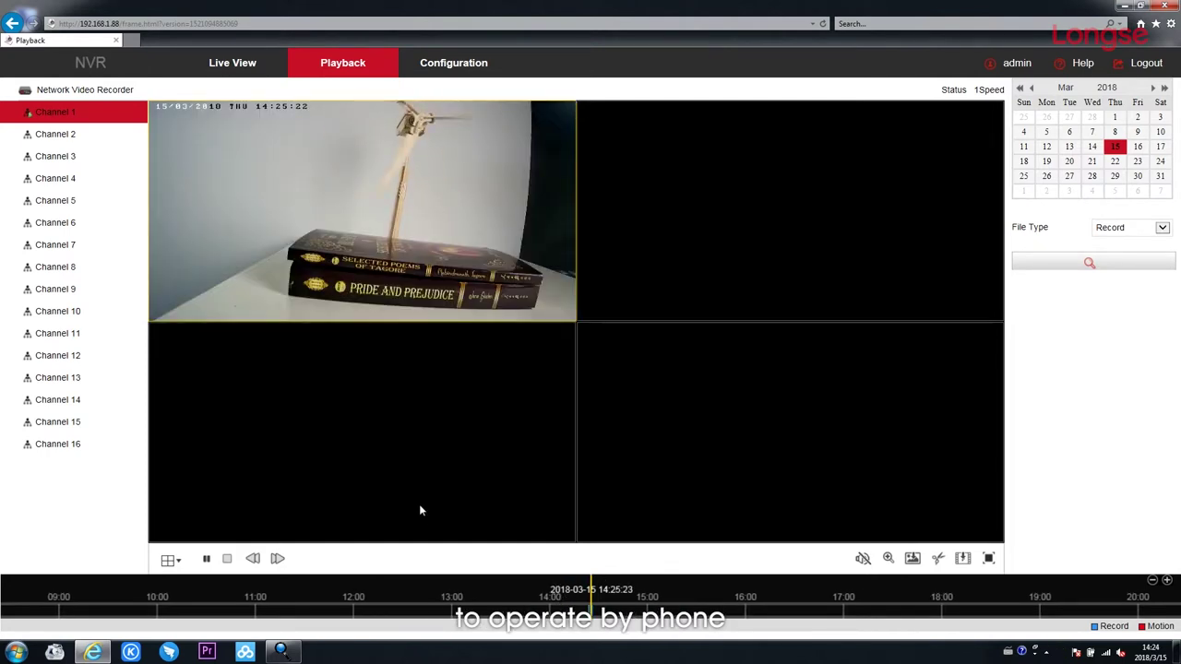
click(459, 74)
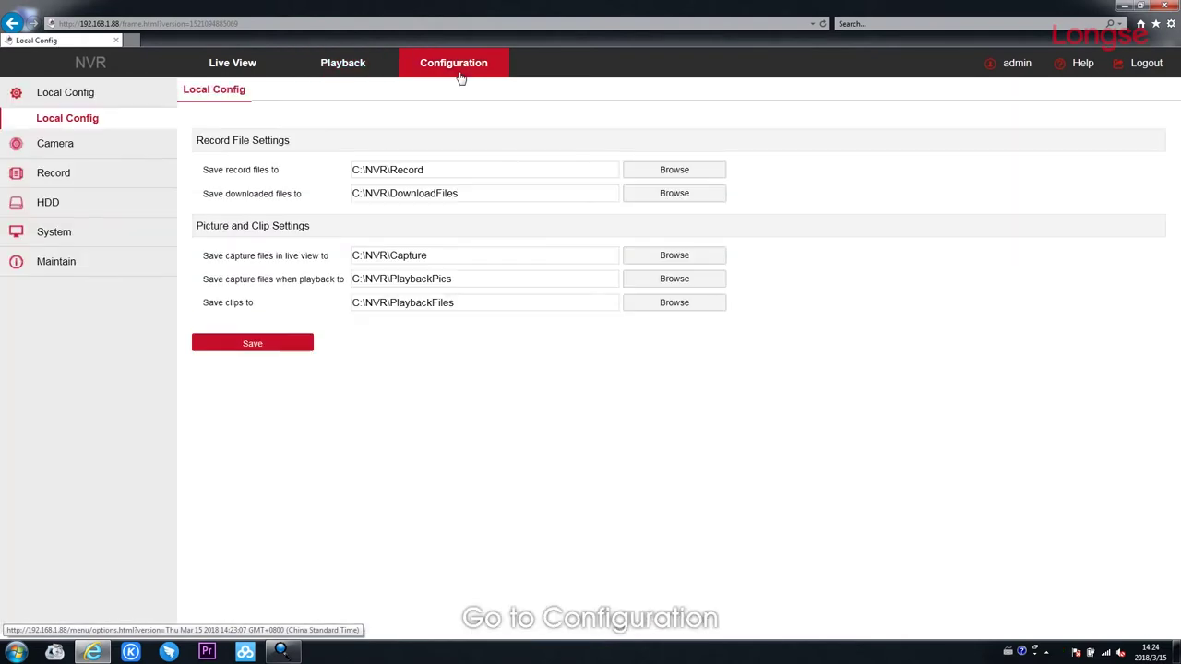
Check the NVR's P2P connection status, then return to the IP/Port network settings.
click(44, 237)
click(48, 260)
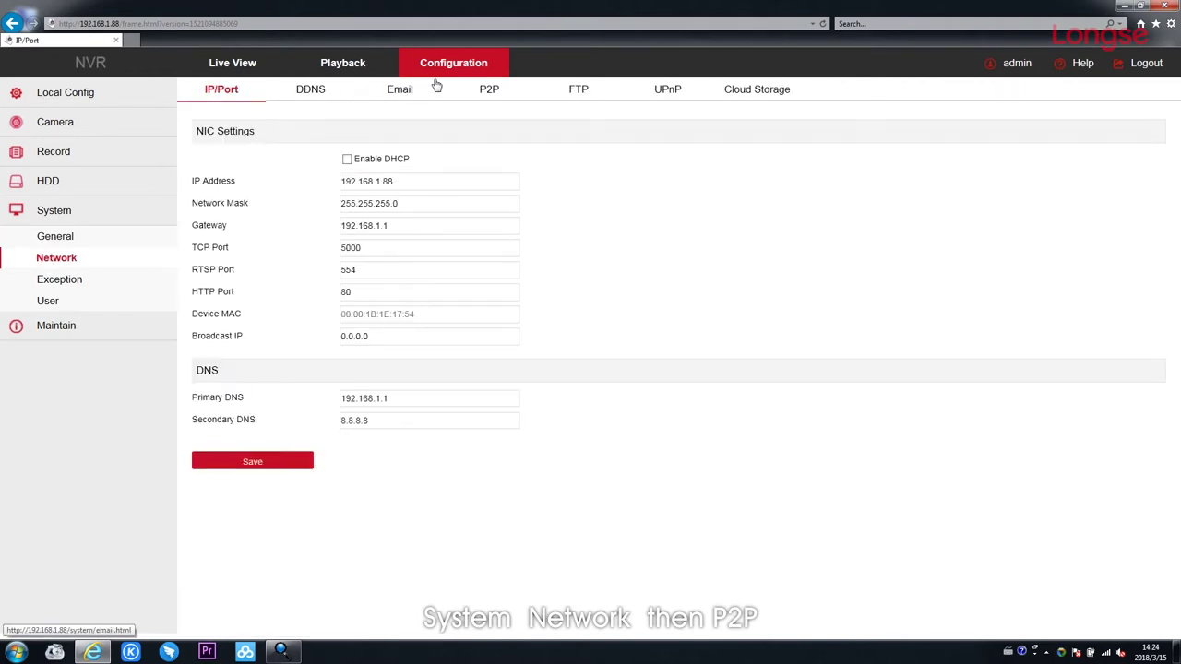
click(493, 92)
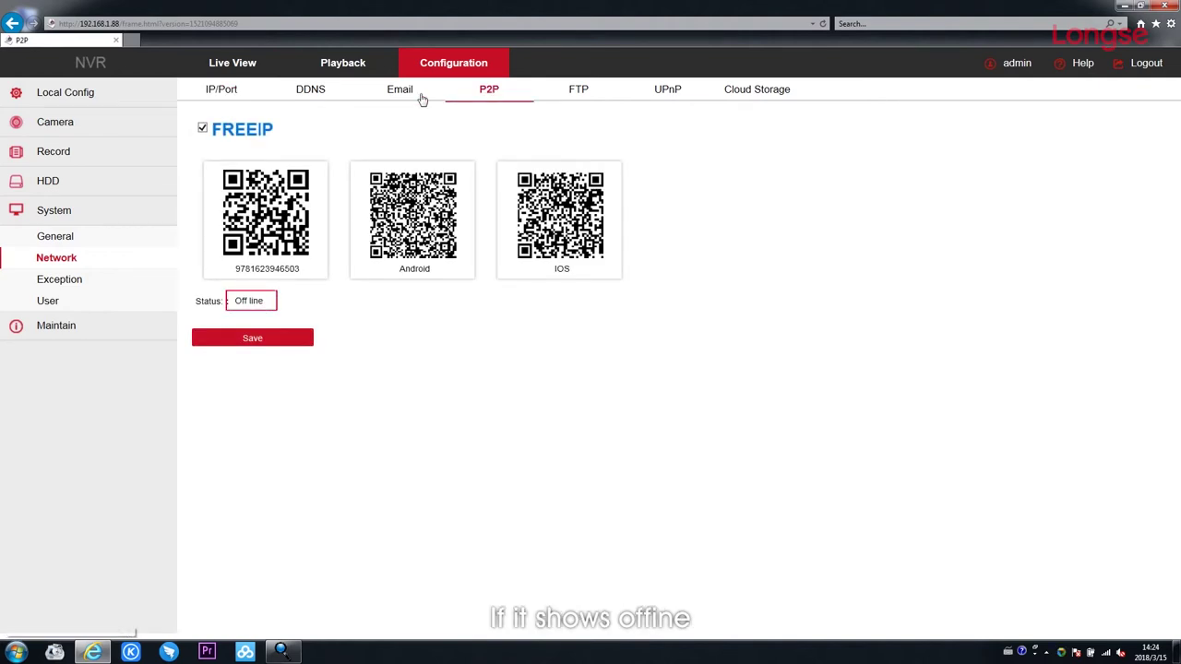
click(221, 89)
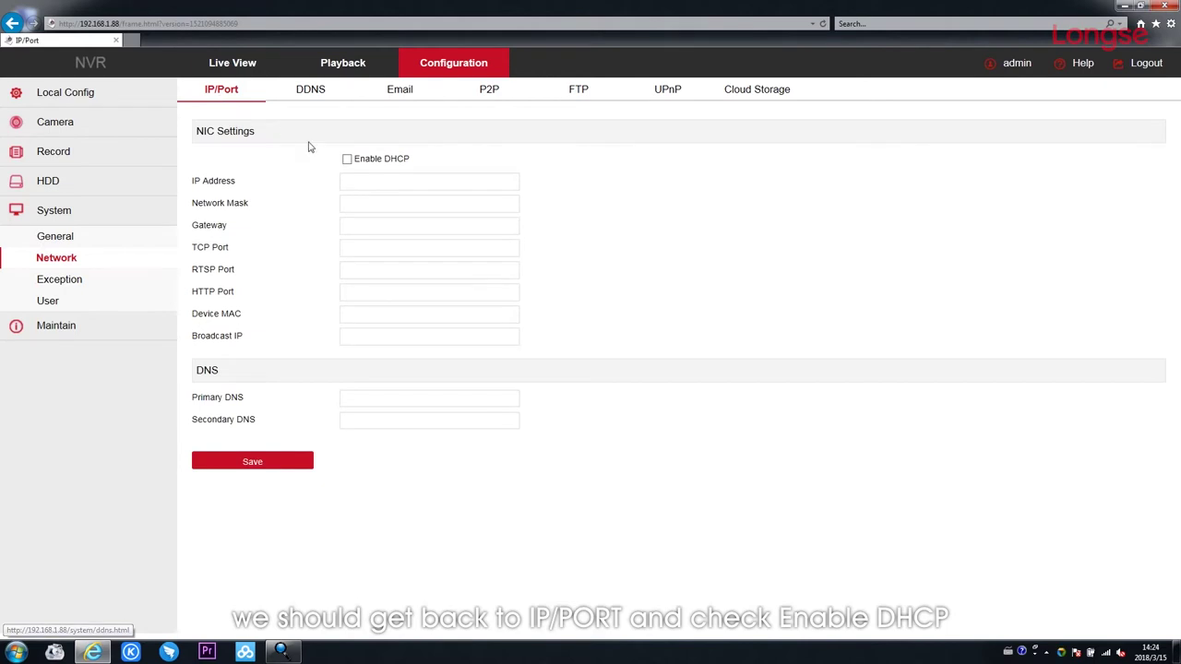
Enable DHCP on the NVR, save it, acknowledge the re-login notice and close the browser.
click(347, 160)
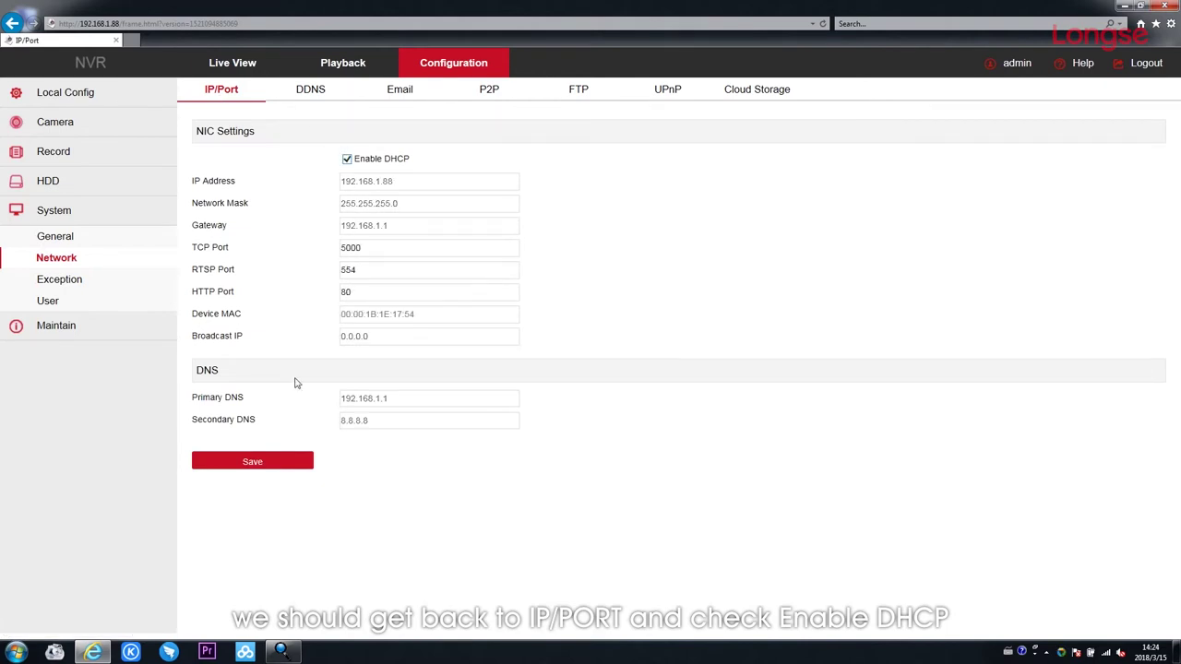
click(258, 464)
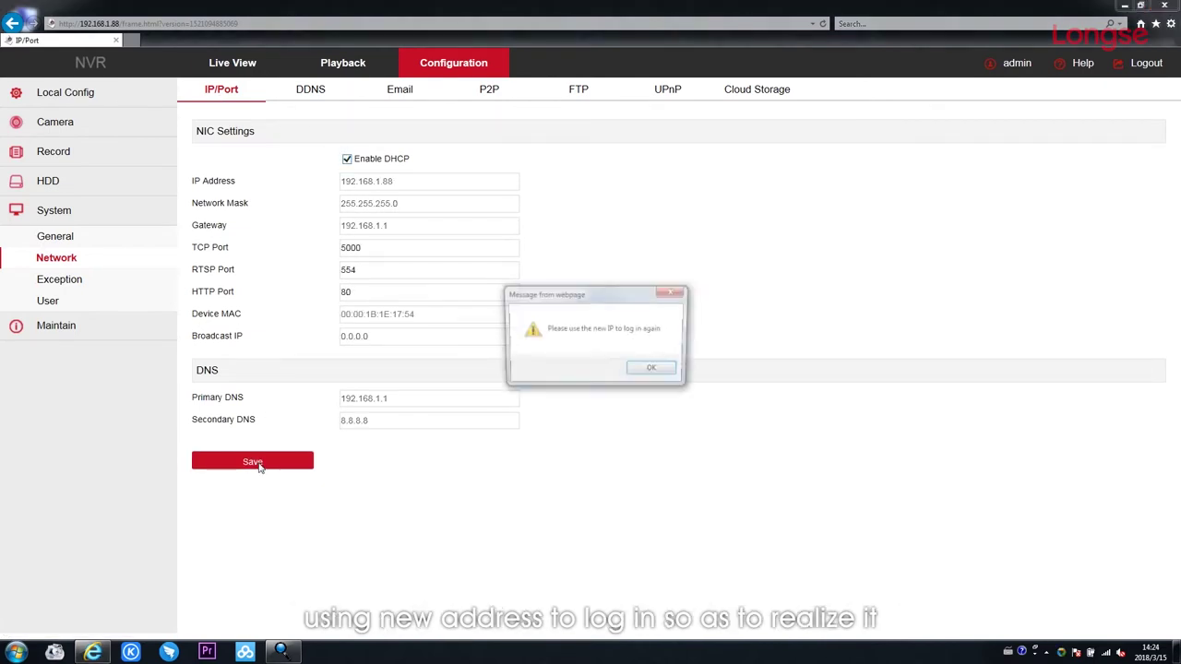
click(636, 377)
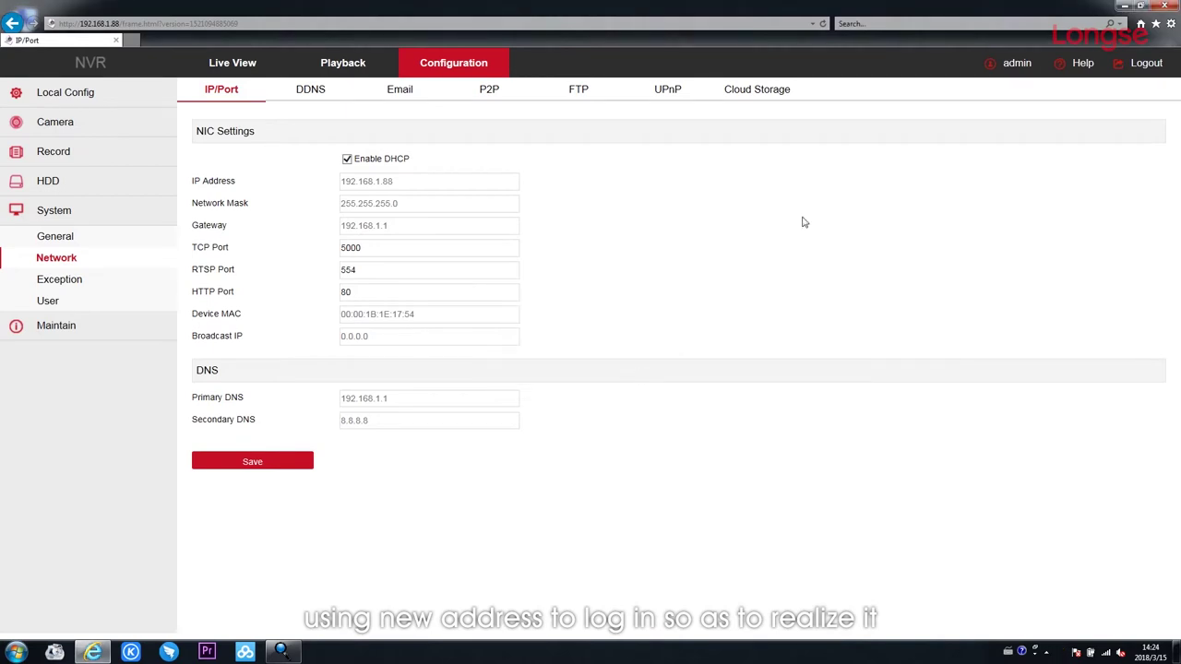
click(1165, 5)
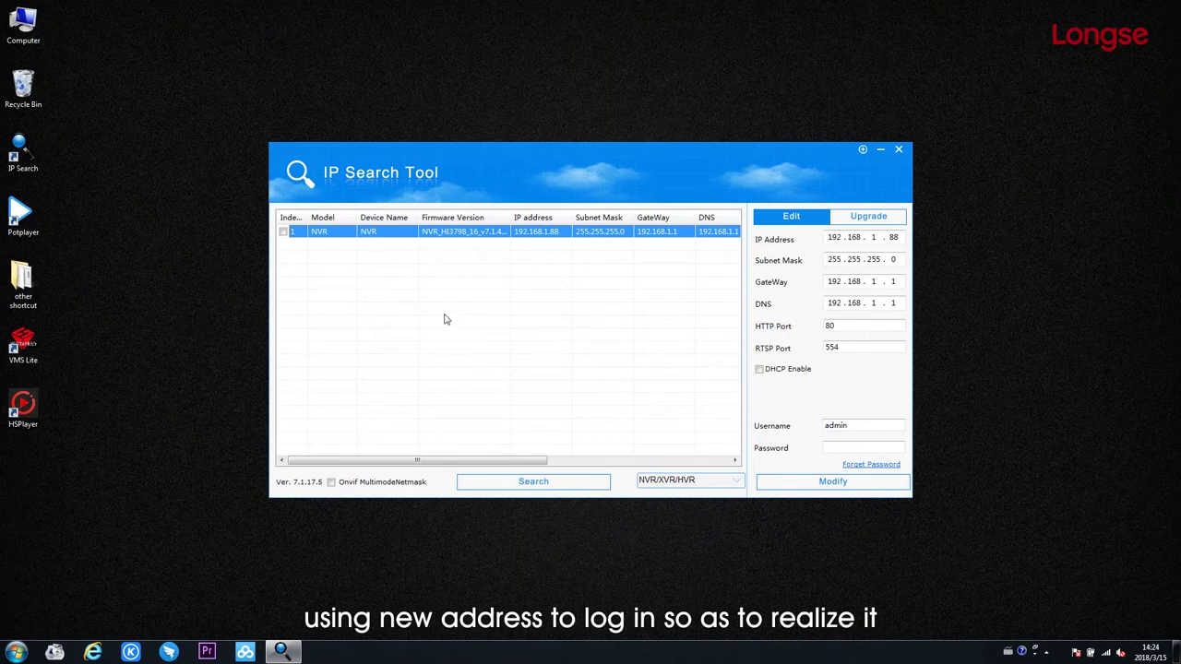
Rescan to find the NVR at 192.168.0.109, then open Network and Sharing Center.
click(561, 487)
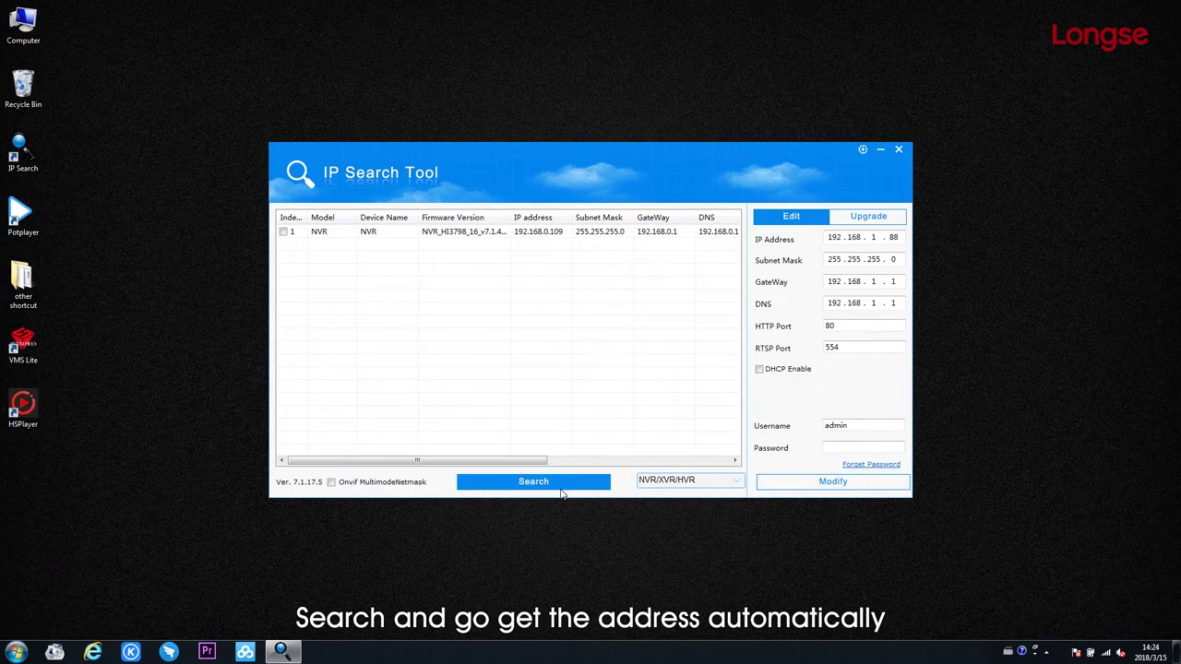
click(528, 237)
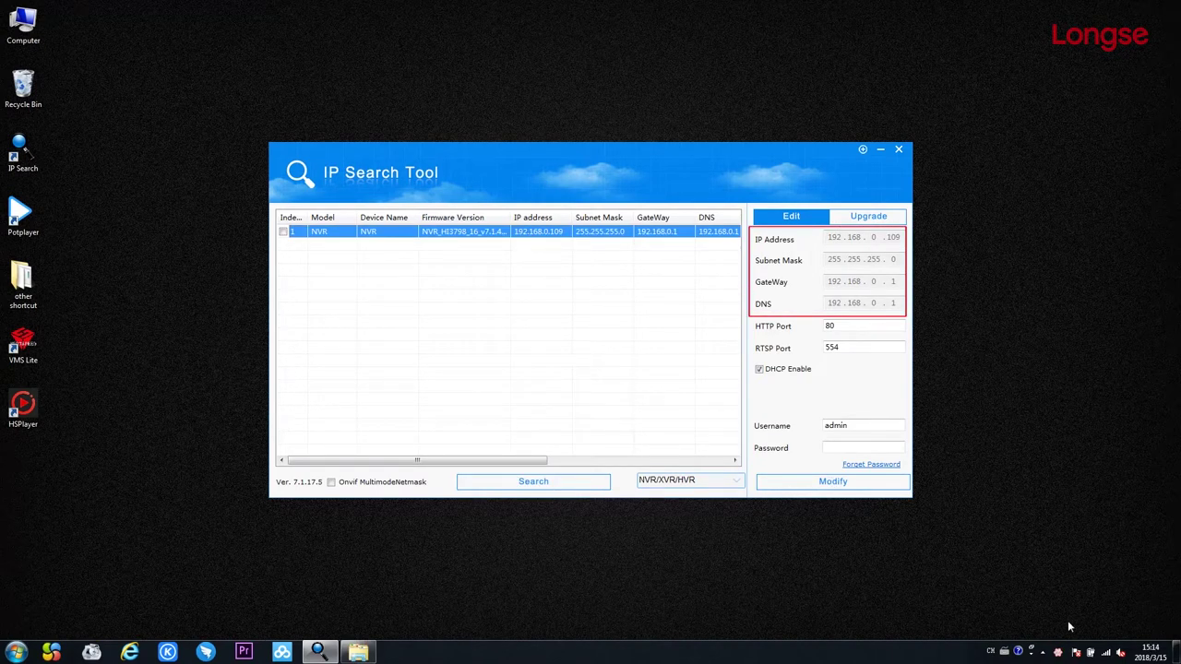
click(1105, 652)
click(1108, 622)
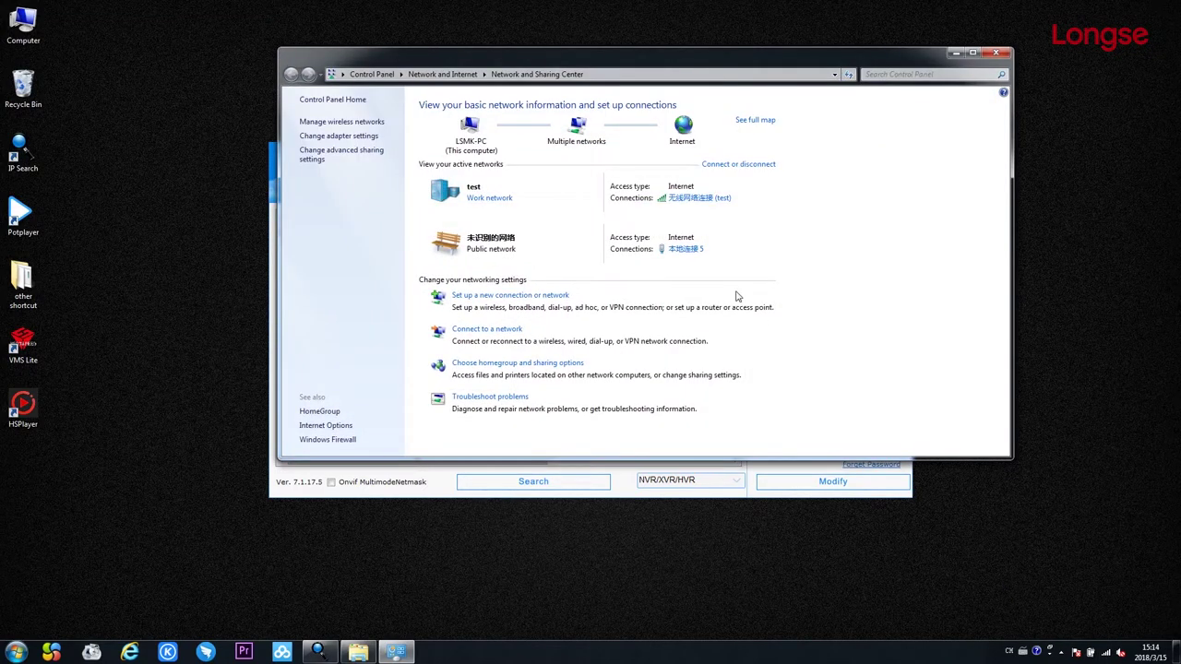
Set the wired connection's IPv4 to obtain an IP address automatically, then close the network windows.
click(686, 248)
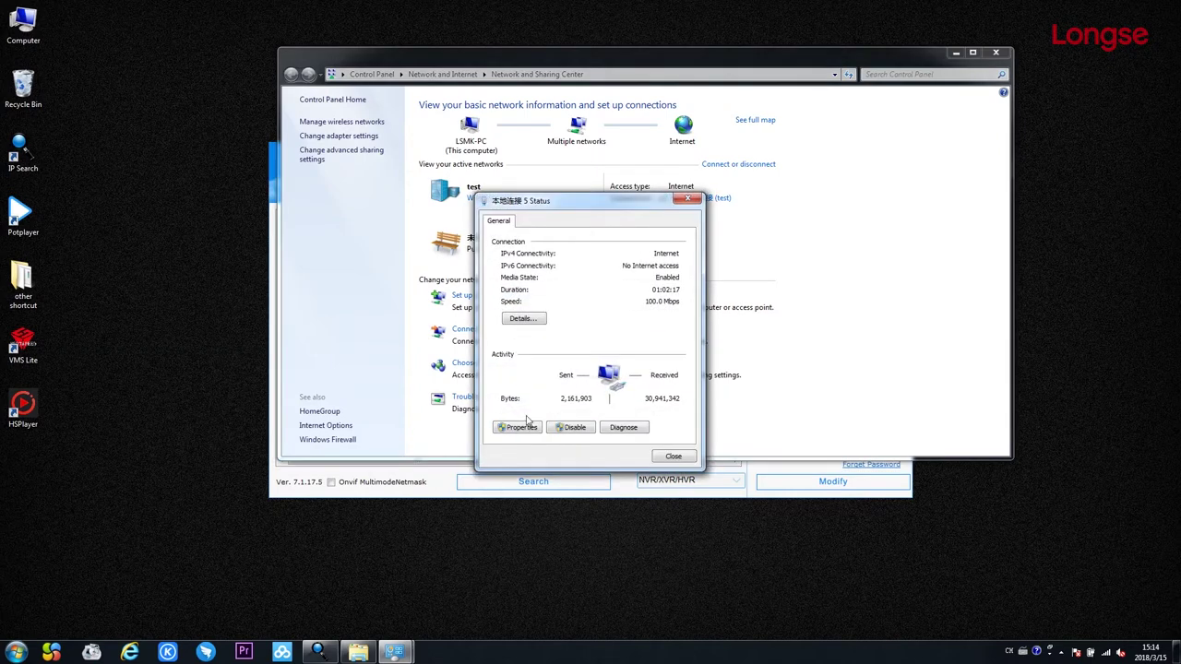
click(522, 430)
double_click(582, 355)
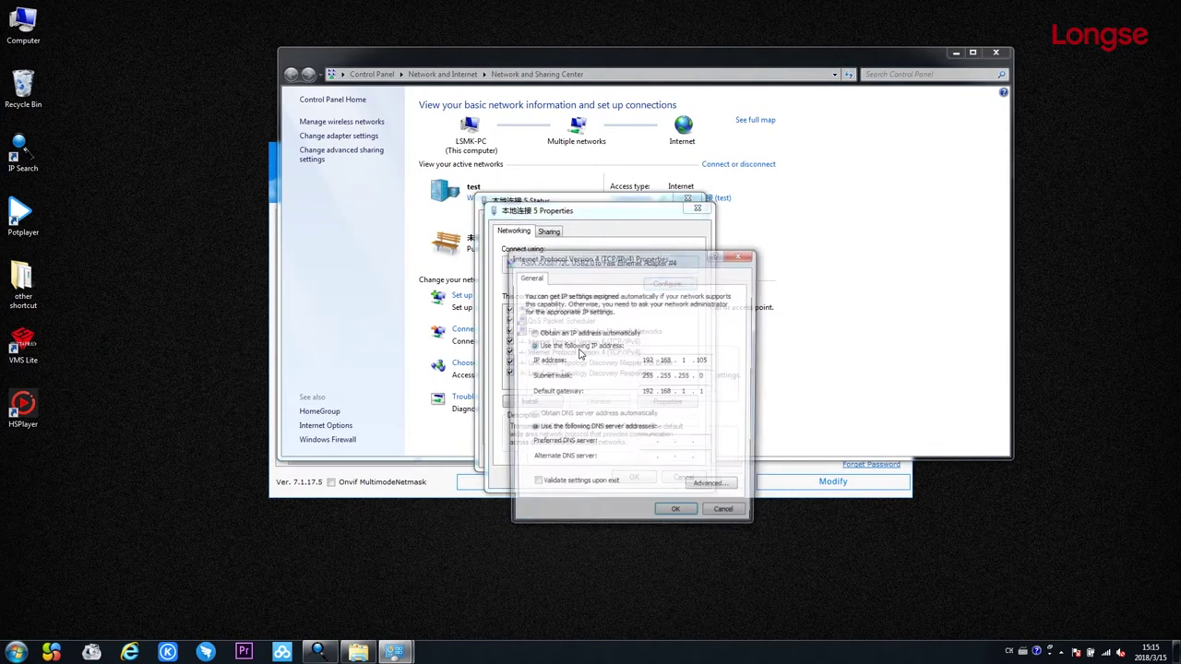
click(544, 335)
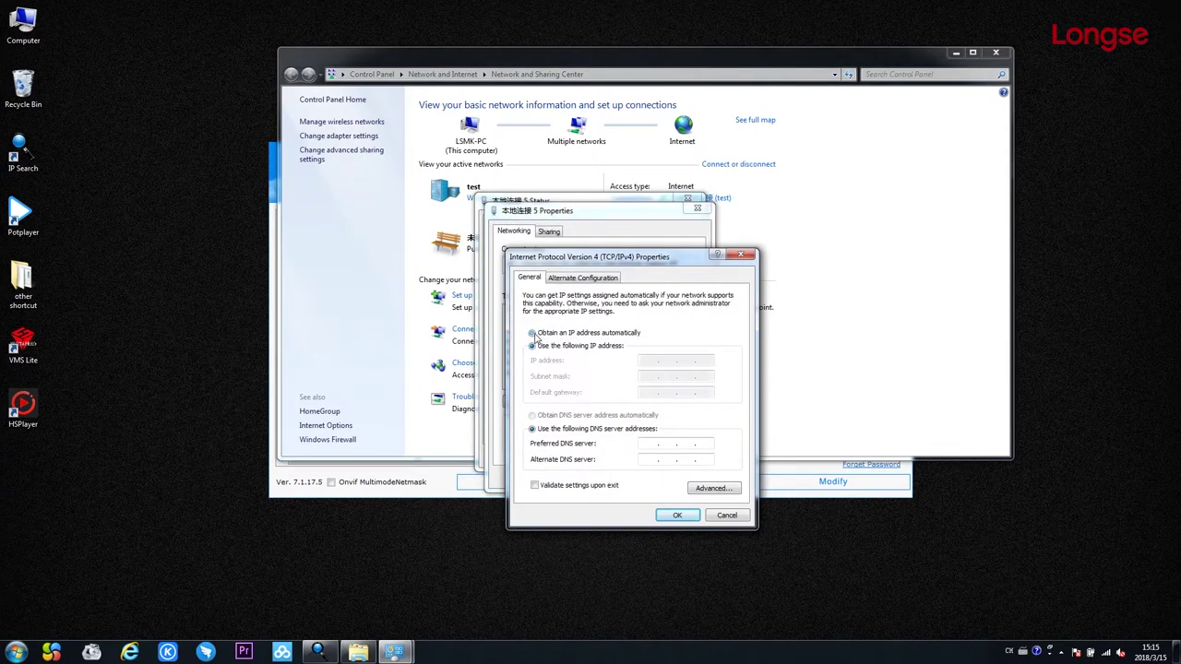
click(678, 515)
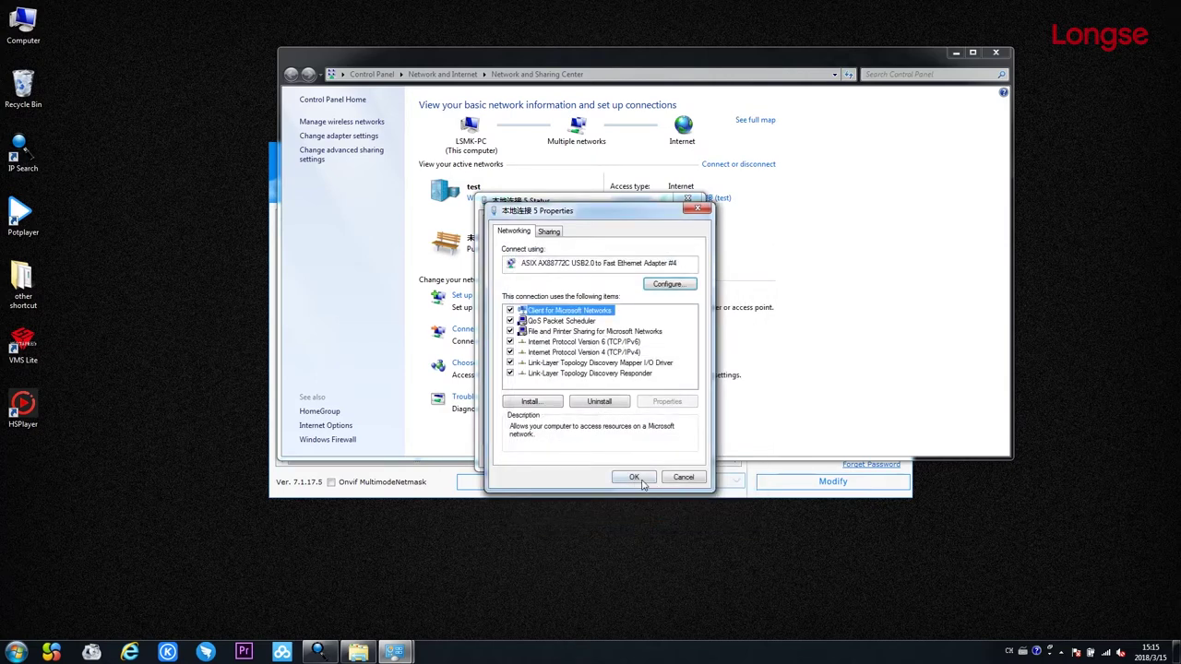
click(634, 476)
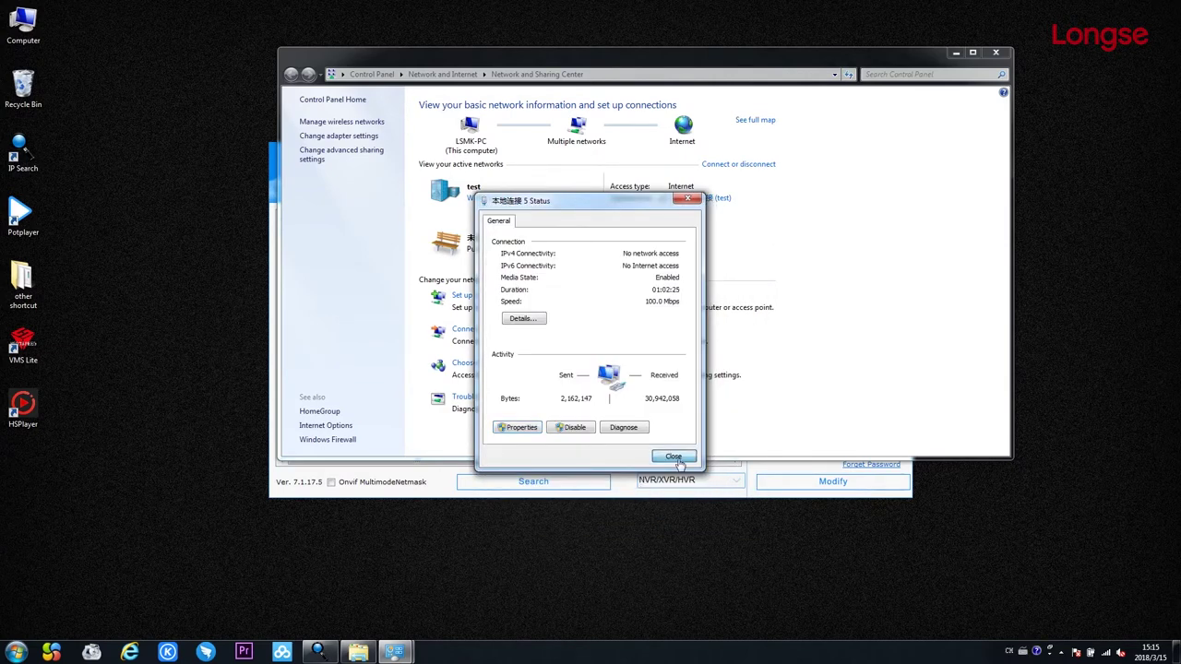
click(675, 456)
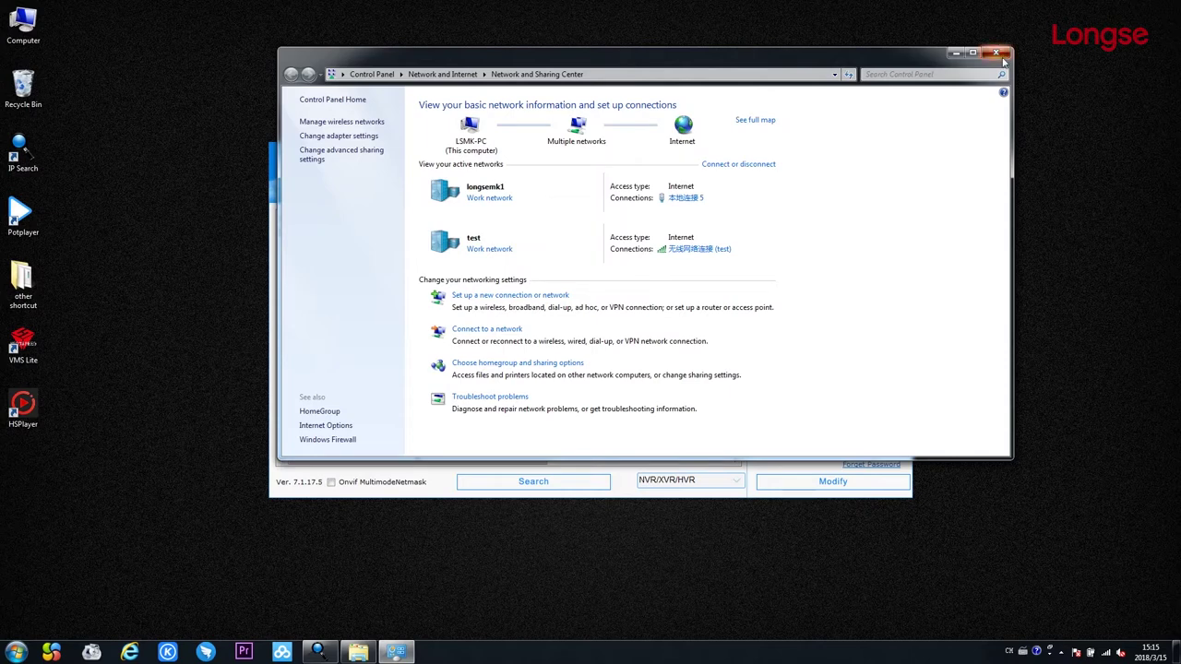
click(995, 51)
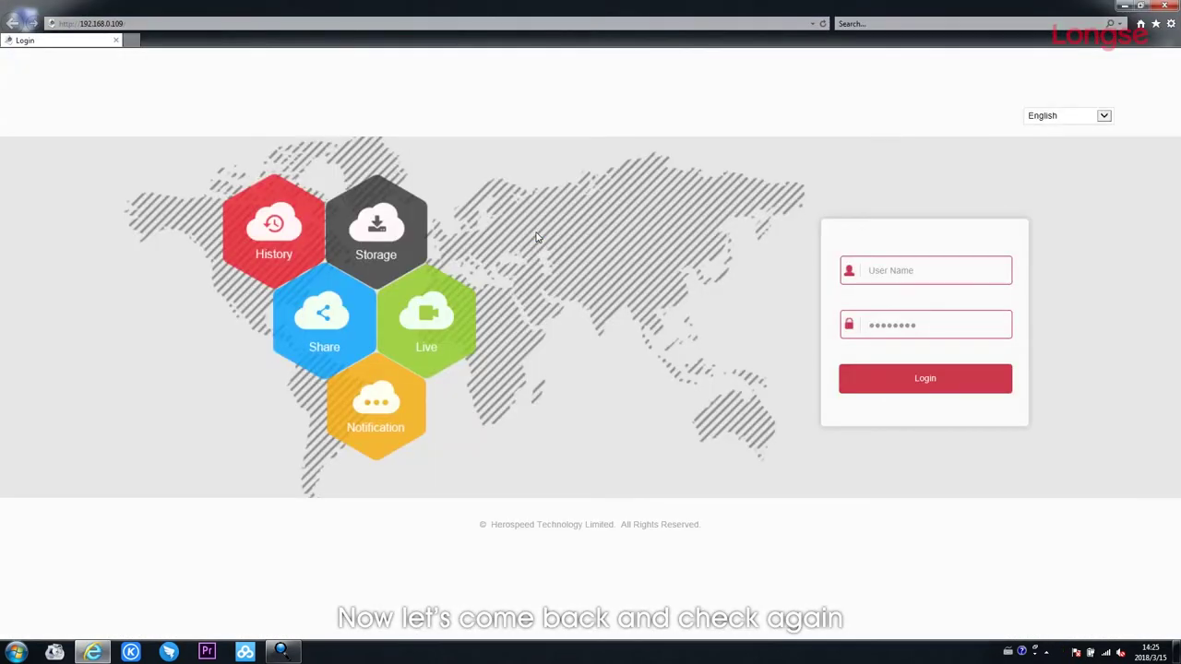
Sign in to the NVR at 192.168.0.109 with the admin user name and password.
click(901, 277)
text(admin)
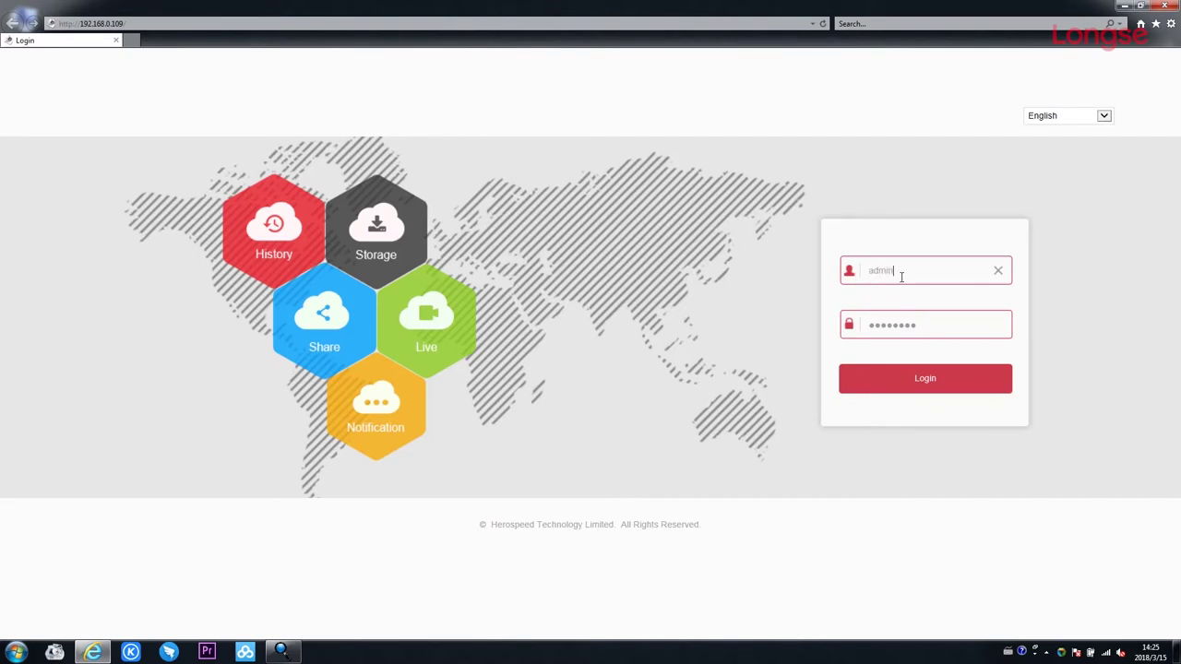
click(895, 330)
click(919, 373)
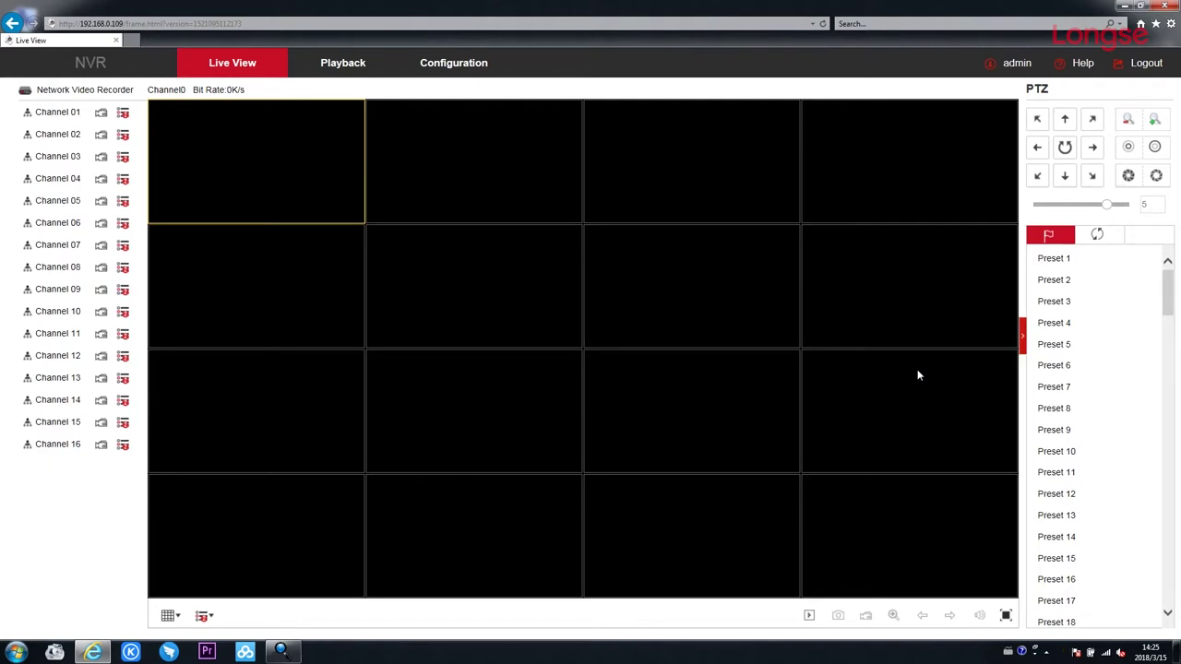
Open the Network P2P page to confirm the recorder shows On line.
click(451, 74)
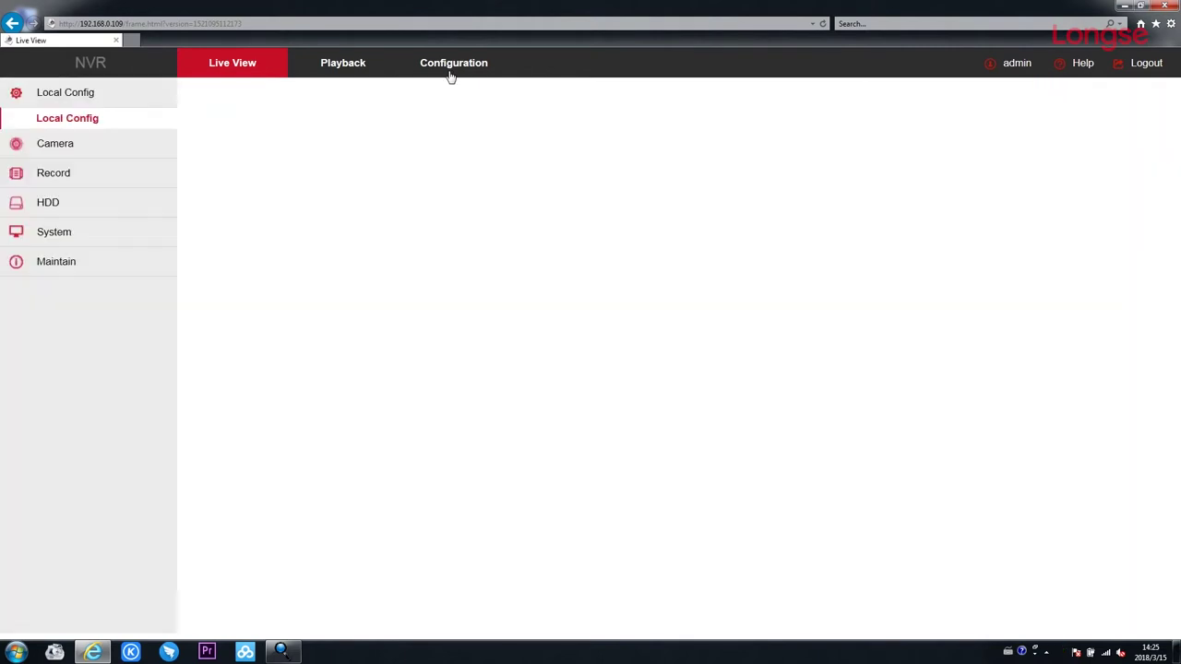
click(81, 232)
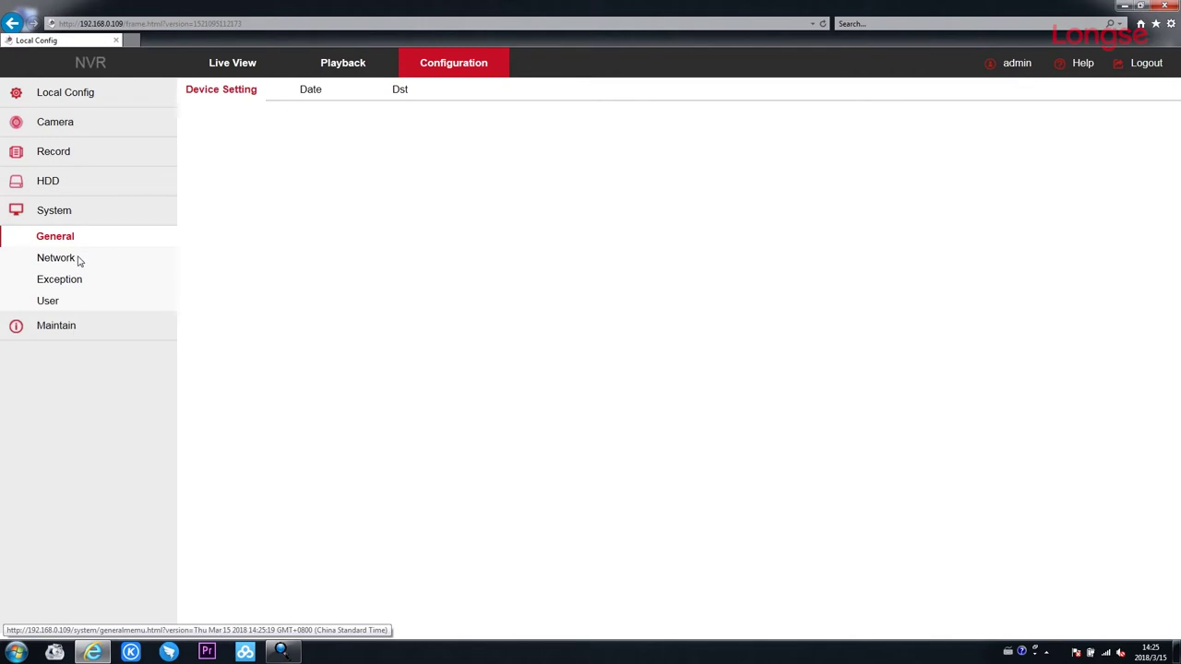
click(80, 262)
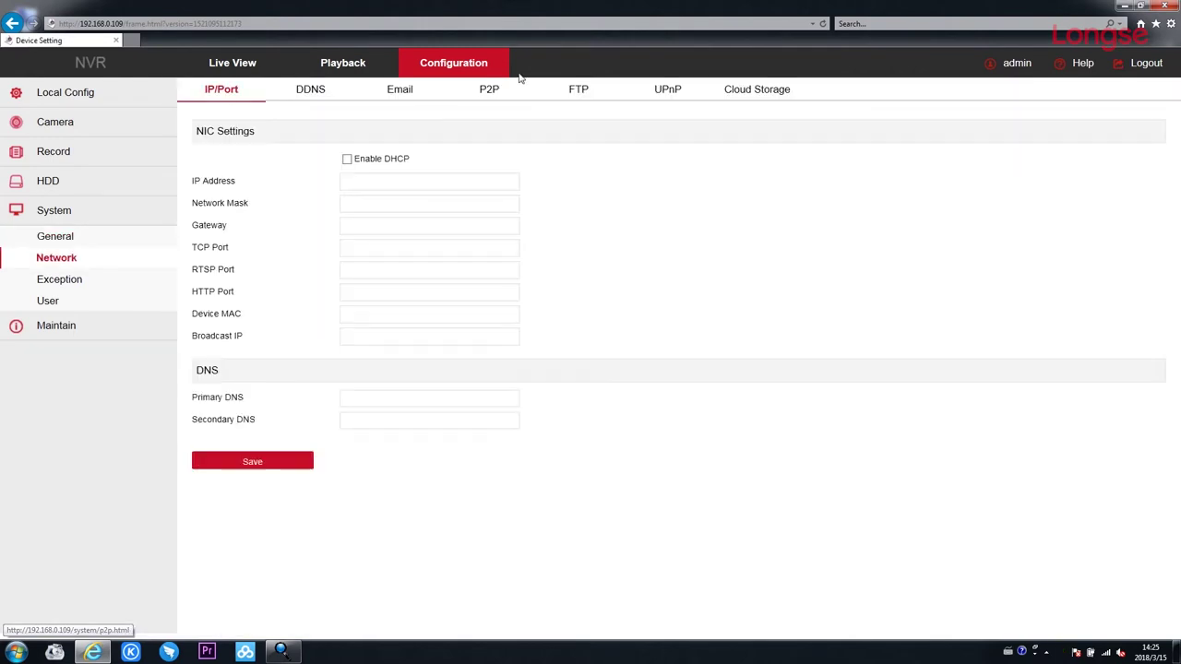
click(490, 96)
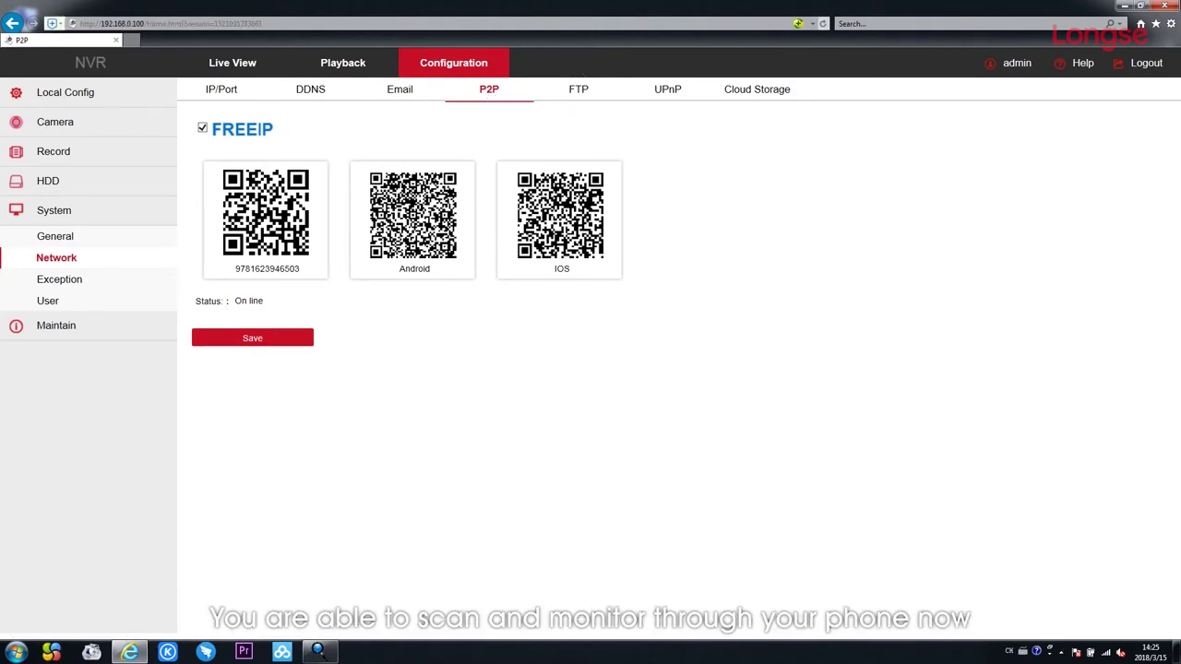
Close the browser and switch IP Search Tool to search for IP cameras (IPC).
click(1156, 6)
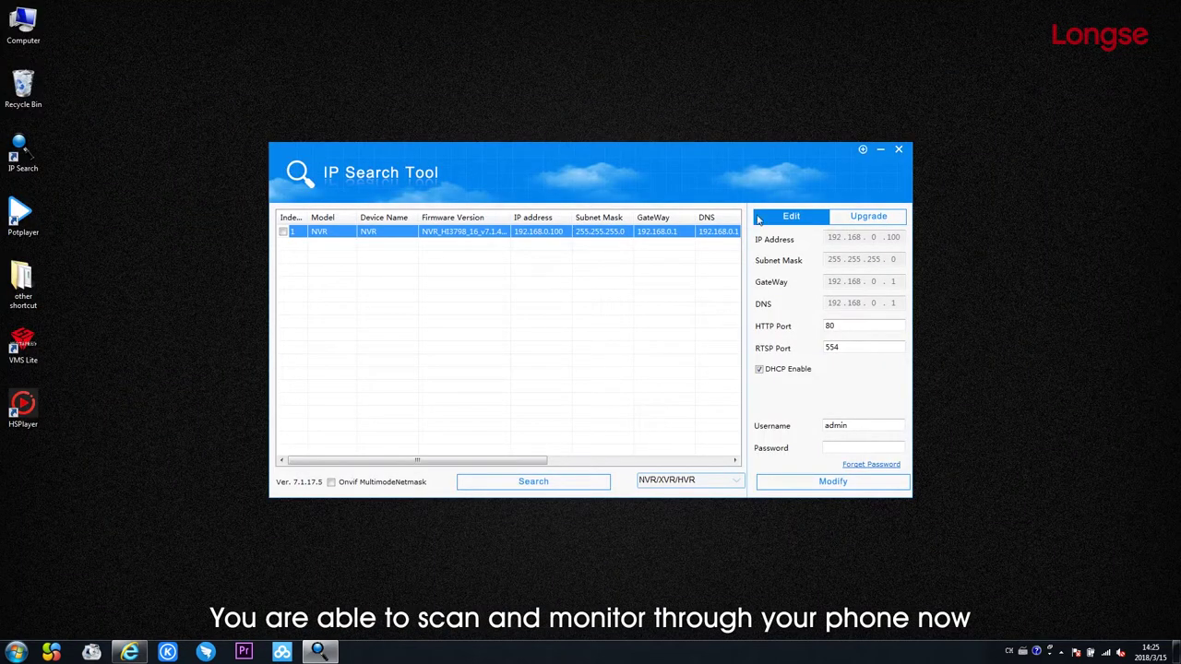
click(727, 483)
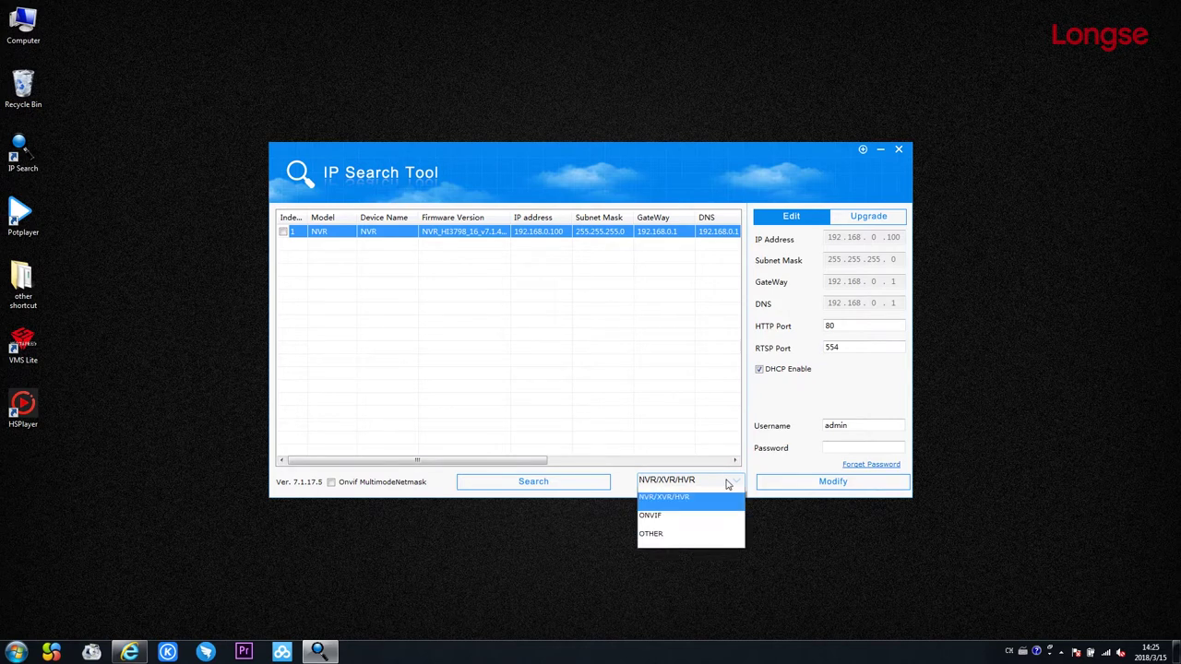
click(677, 509)
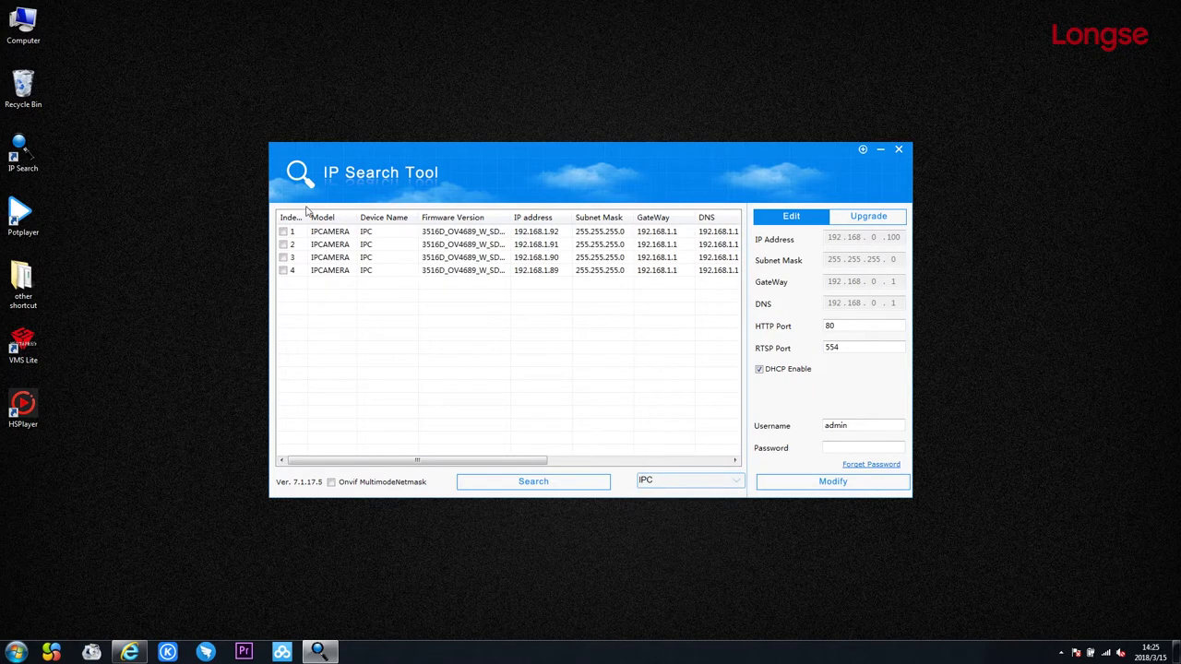
Enable DHCP on three selected cameras and apply the network change.
click(284, 232)
click(284, 244)
click(283, 258)
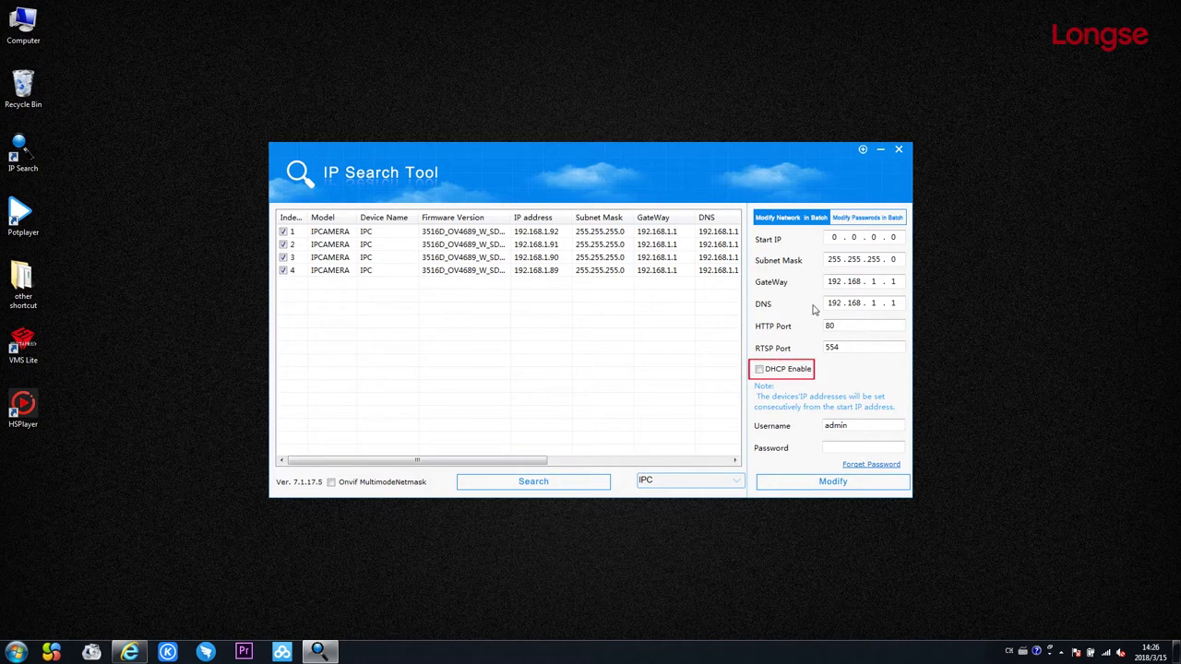
click(759, 370)
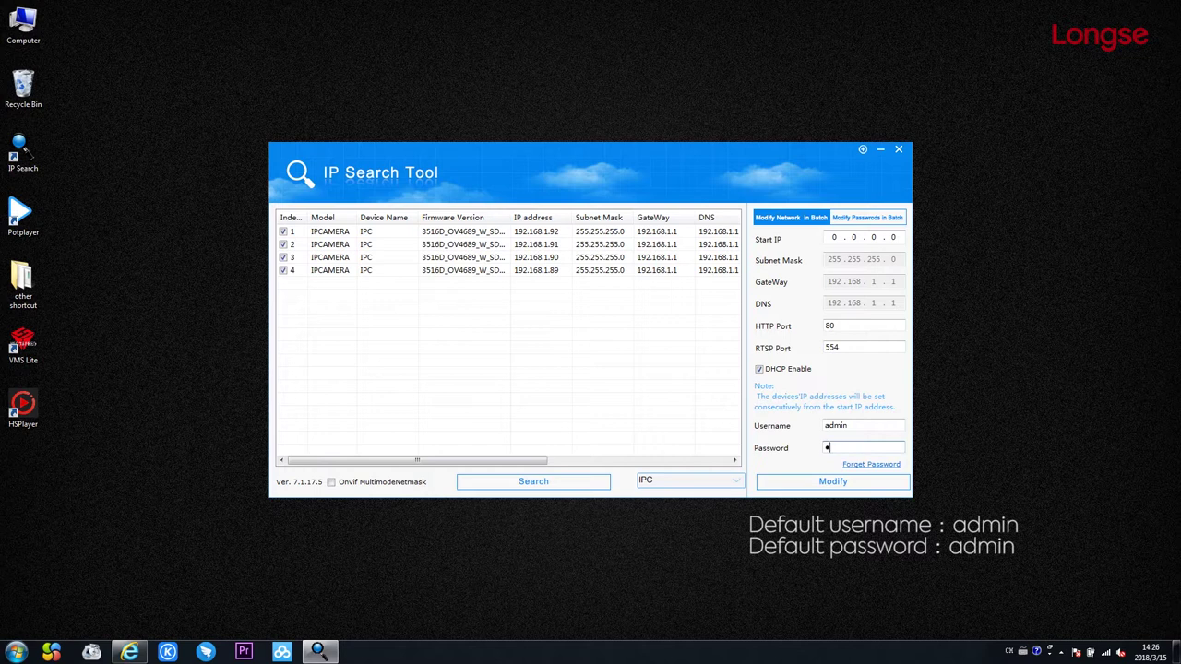
click(833, 481)
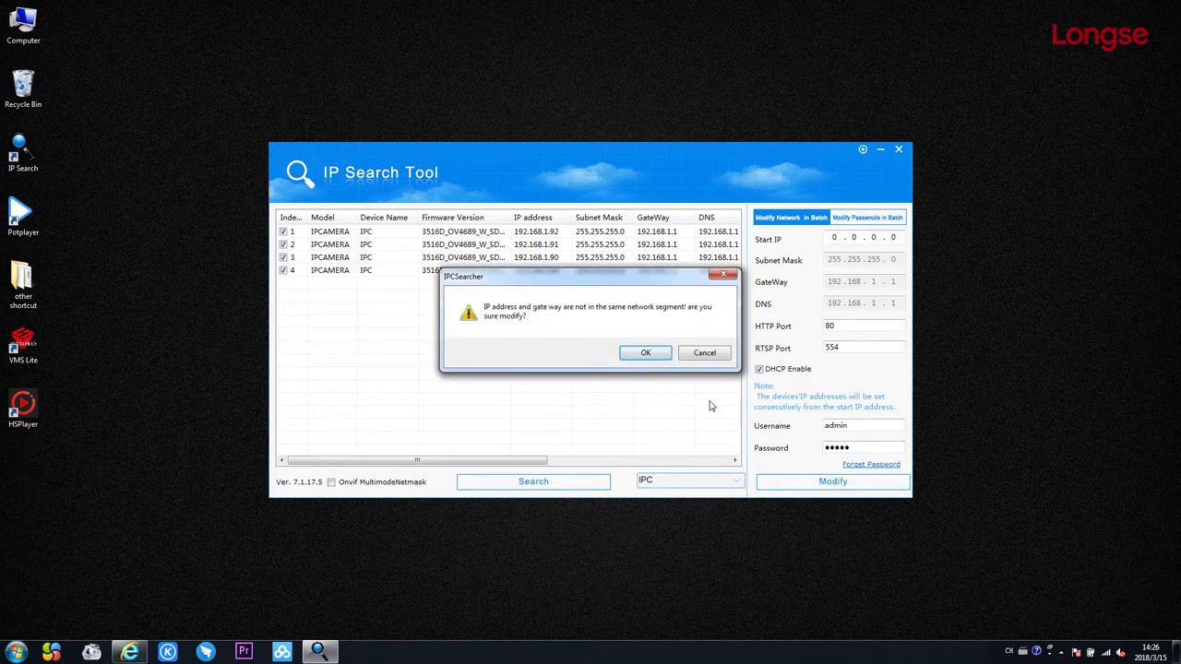
click(640, 354)
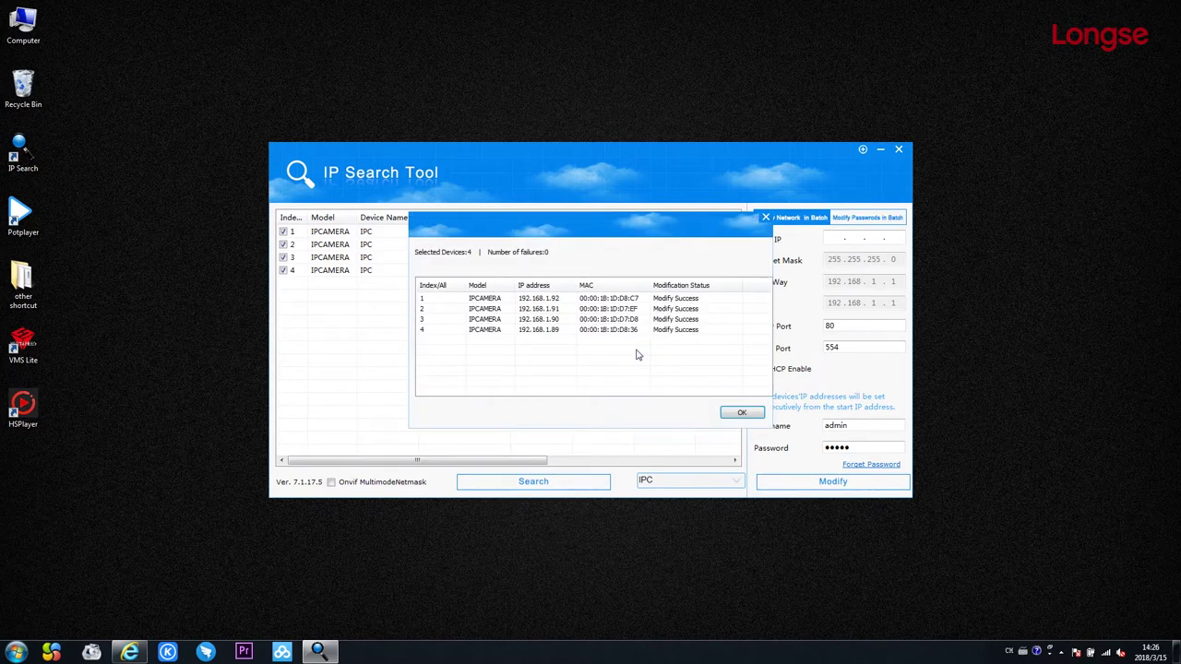
click(749, 414)
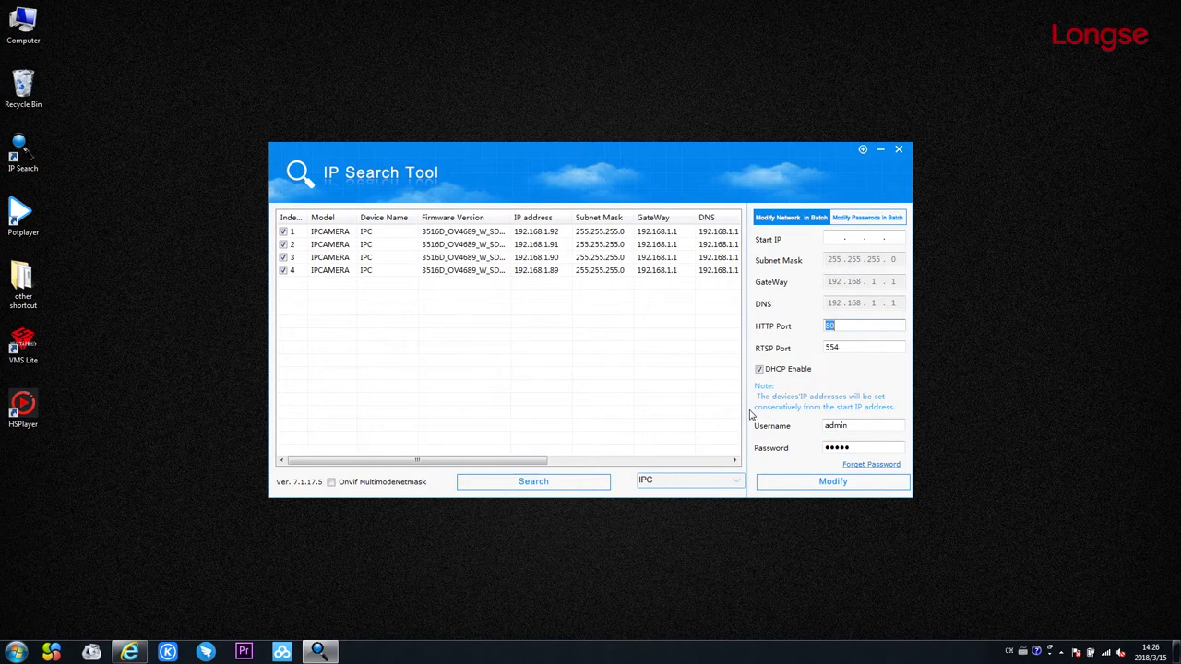
Rescan to list the four cameras at 192.168.0.106–113, then return to the NVR page.
click(574, 489)
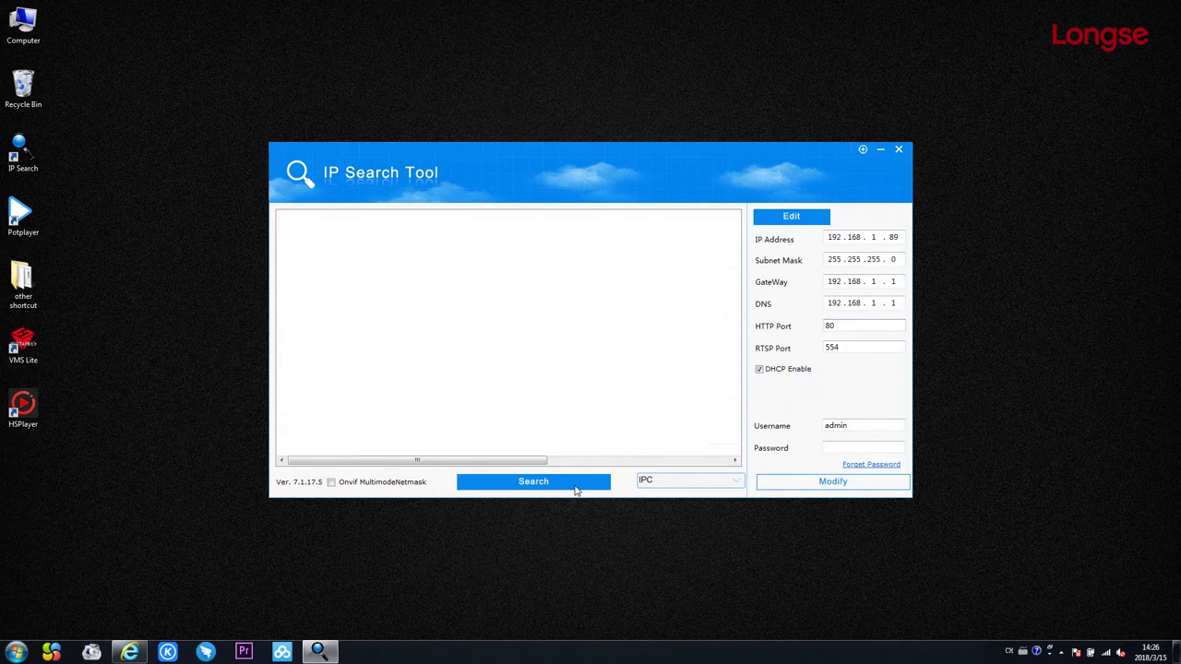
click(574, 489)
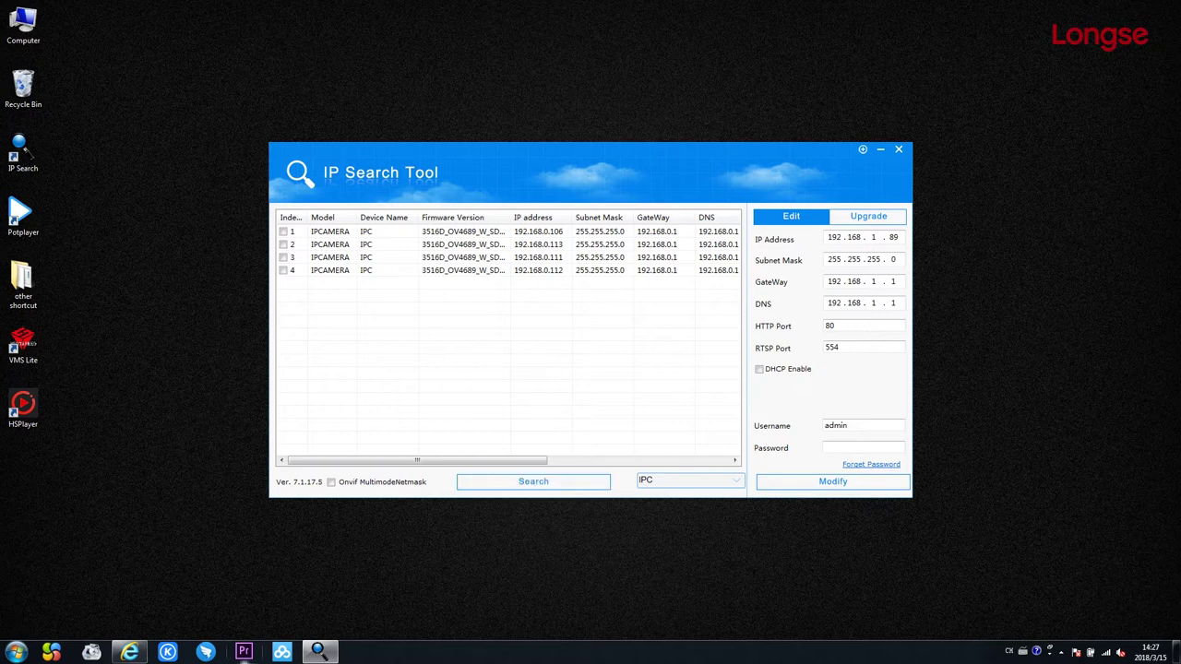
click(131, 654)
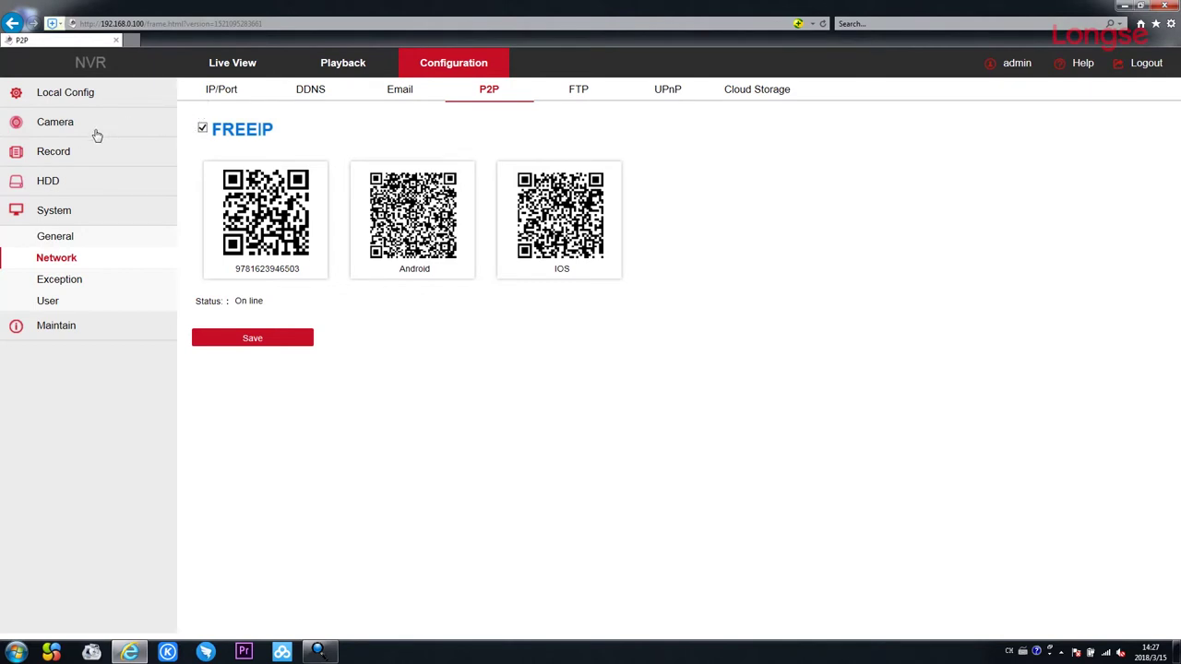
Delete the four old 192.168.1.x camera entries on the Add Camera page.
click(85, 135)
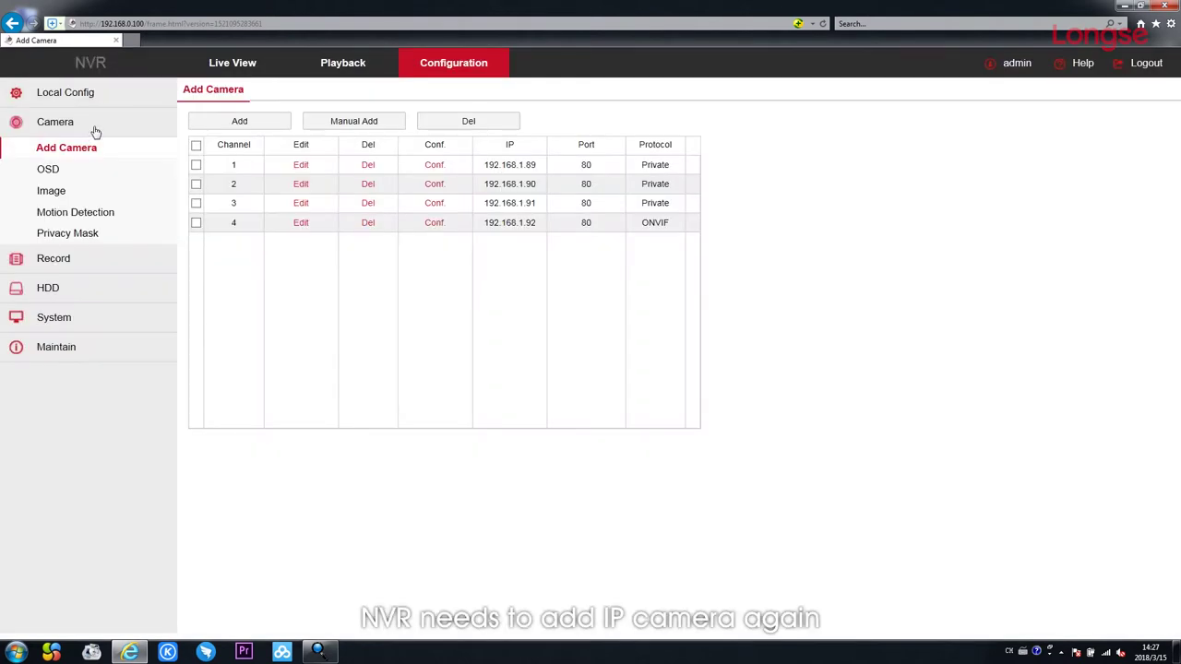
click(195, 146)
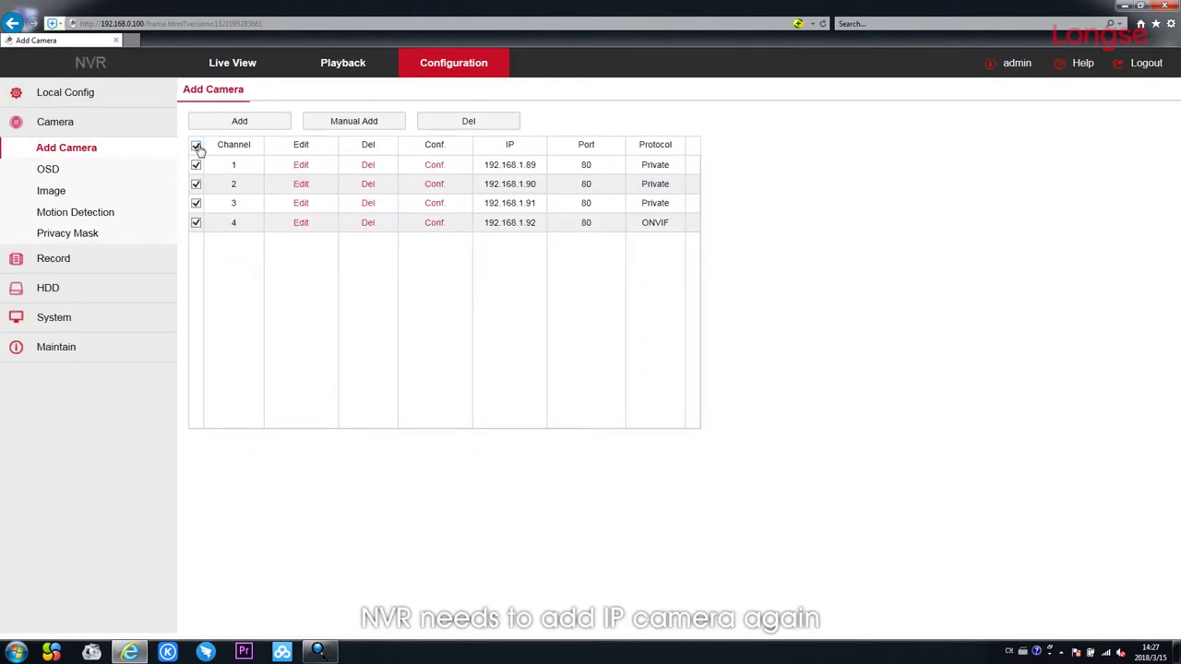
click(449, 129)
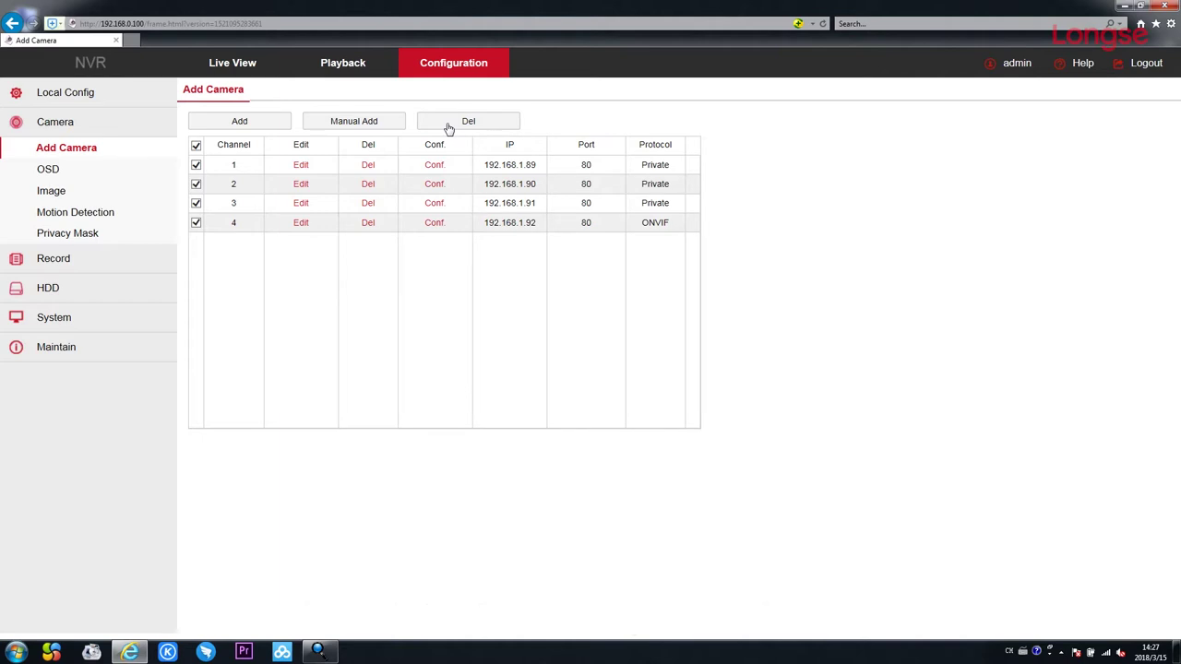
click(448, 128)
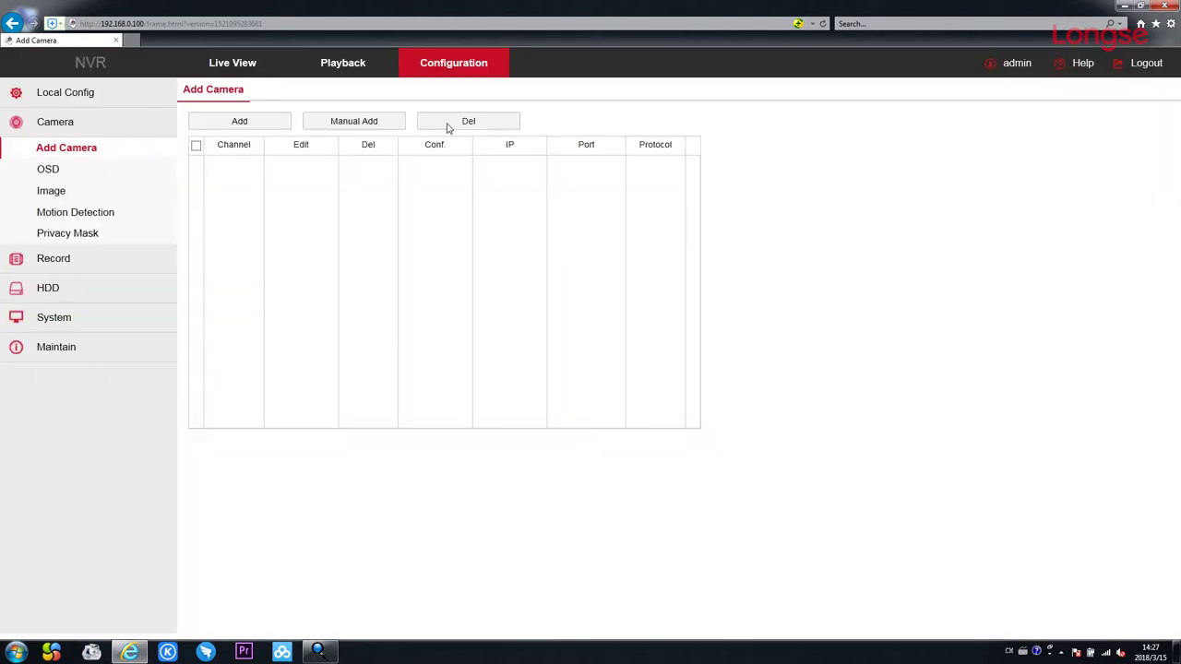
Search with the Private protocol filter and add the four 192.168.0.x cameras.
click(271, 126)
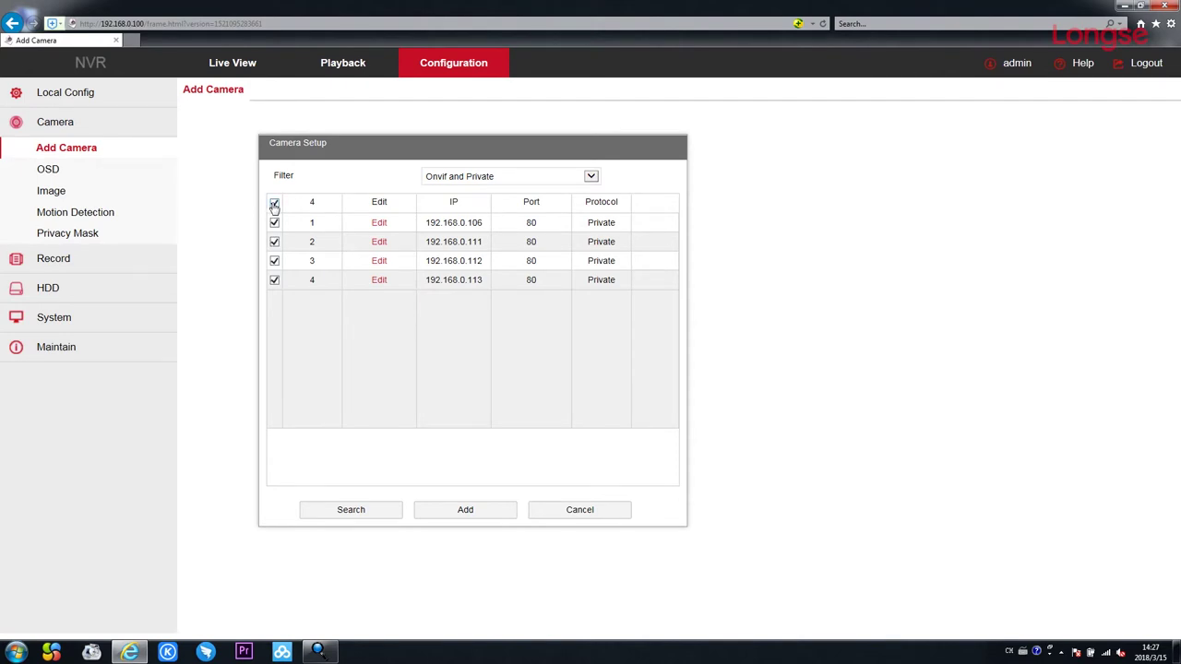
click(595, 179)
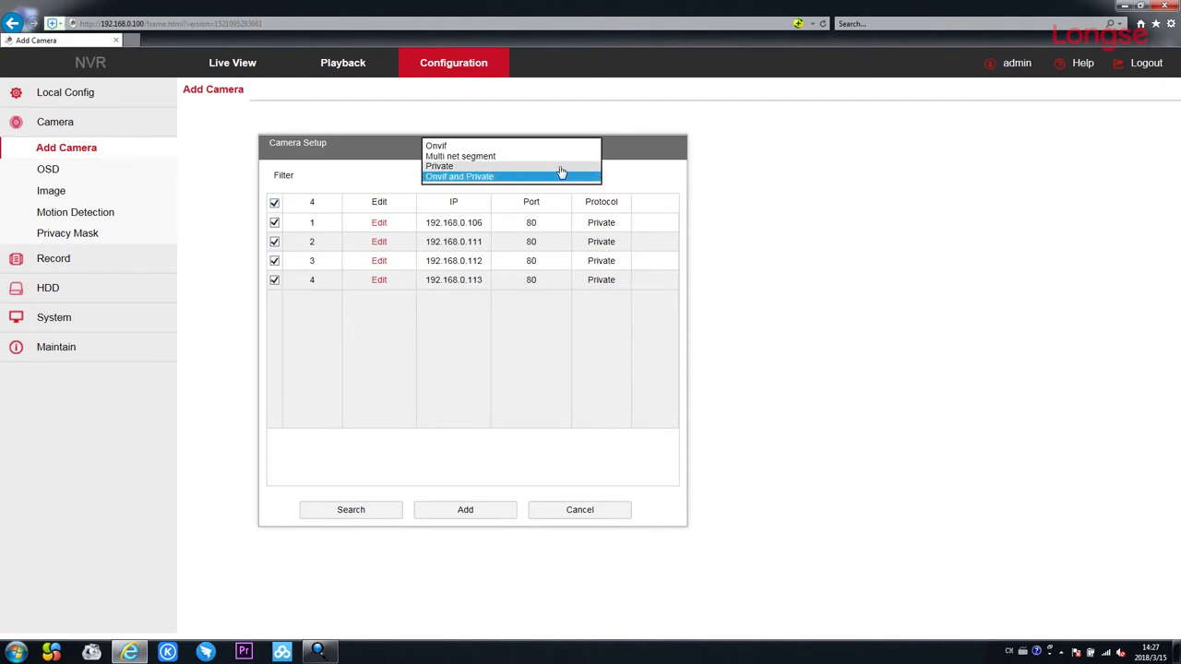
click(560, 168)
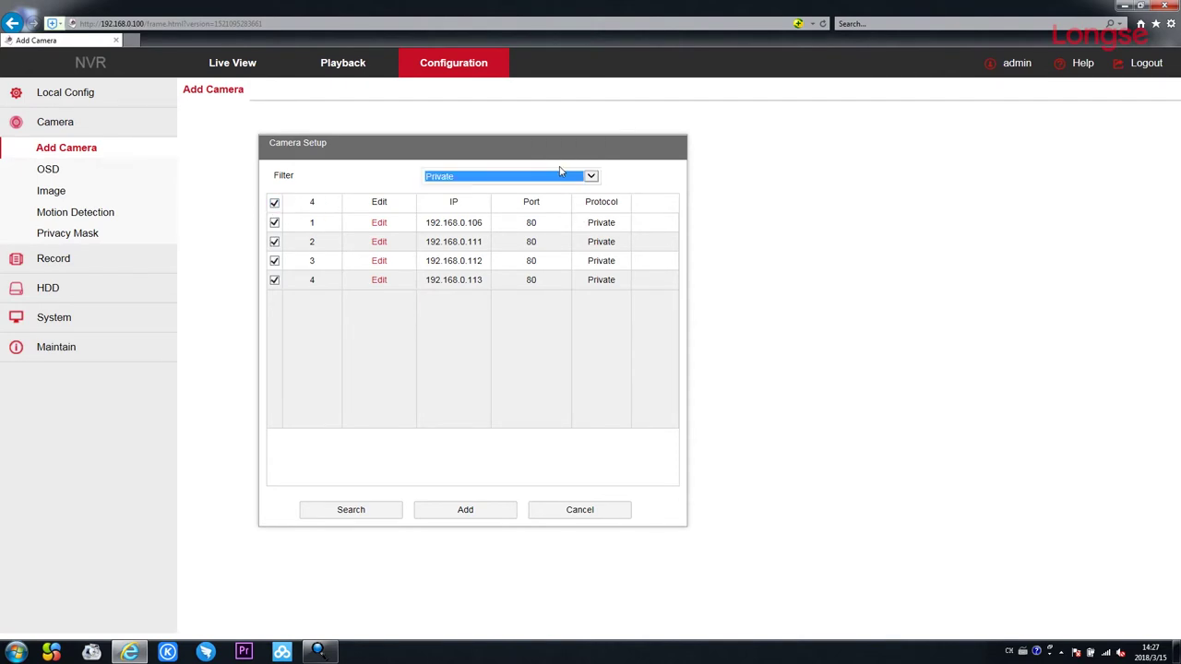
click(464, 512)
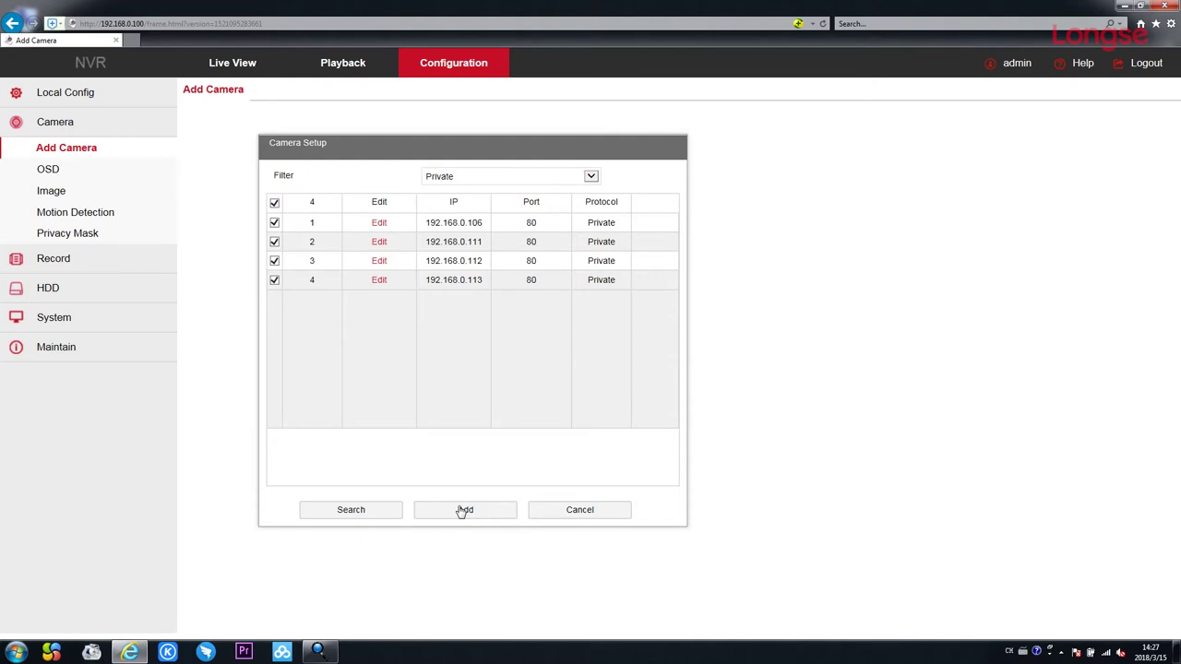
click(464, 512)
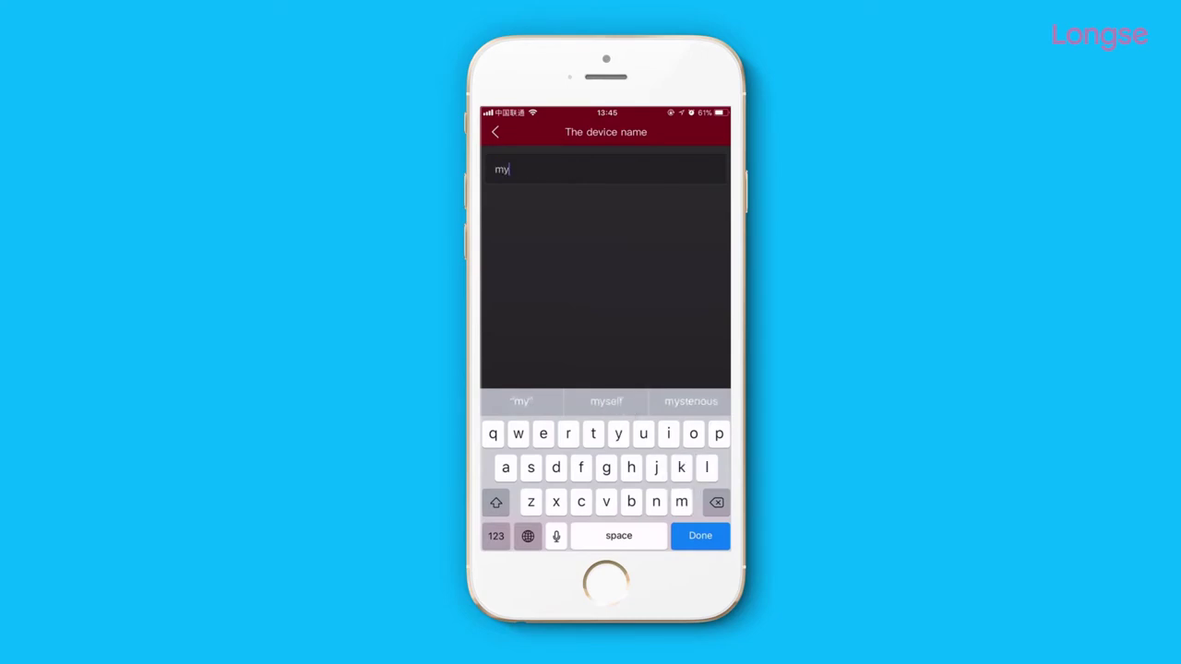
Save the NVR as device 'my' and open it under My devices to see CH1–CH9.
click(700, 536)
click(607, 532)
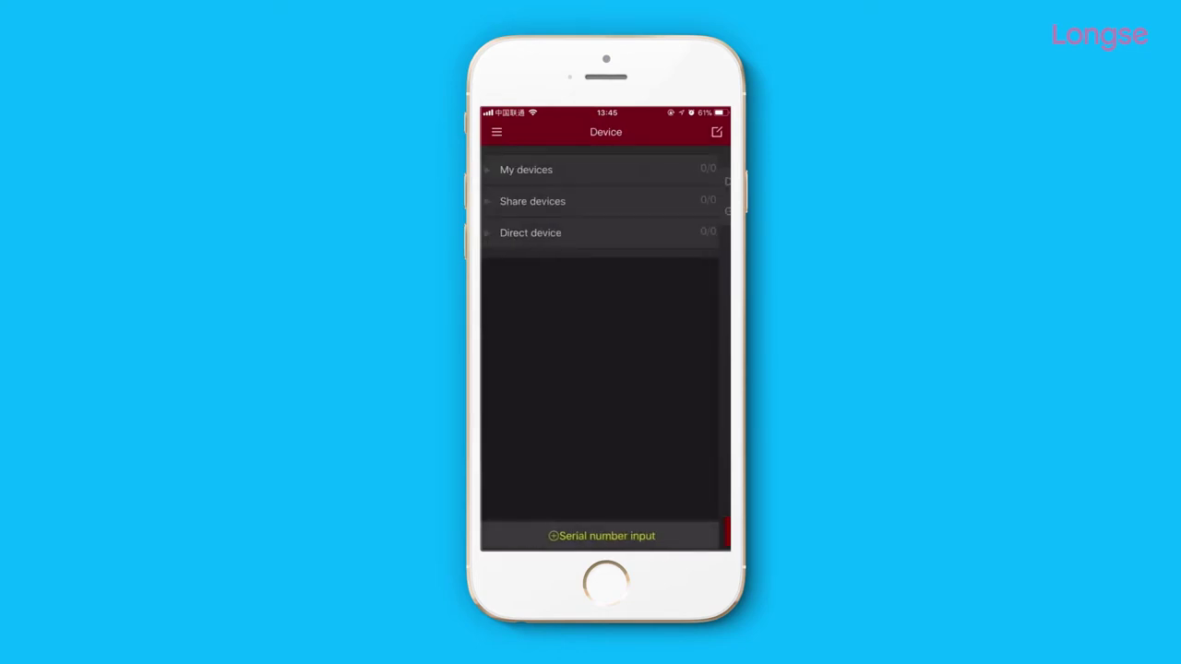
click(590, 172)
click(601, 197)
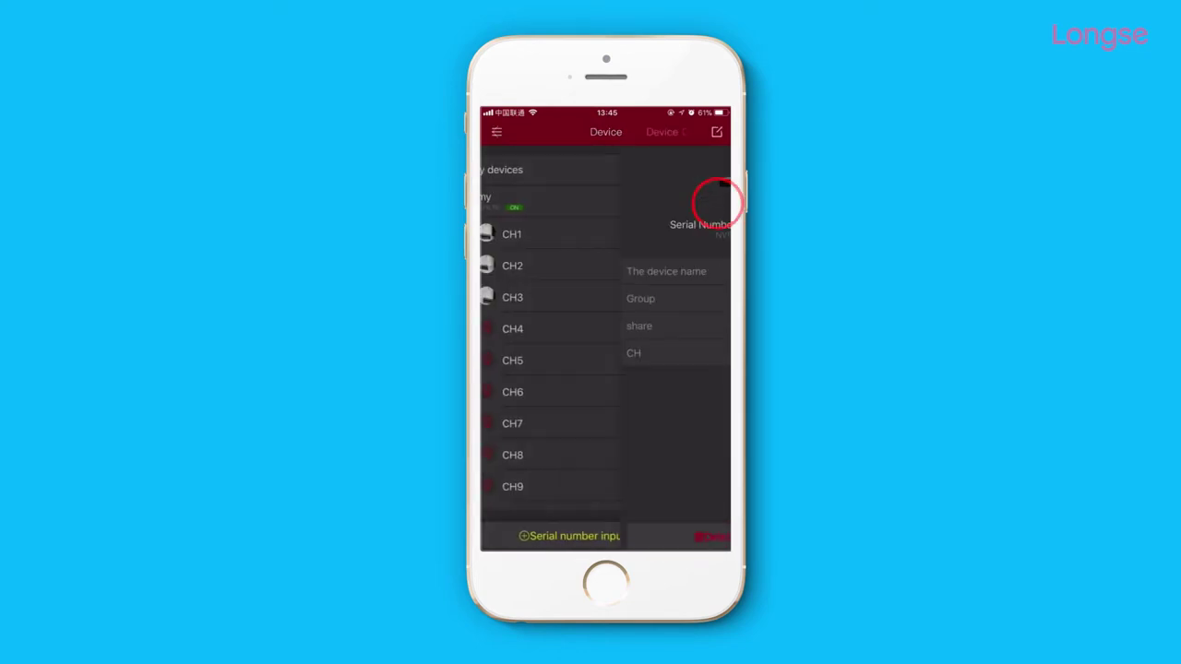
In FreeIP Preview, select channels CH1–CH4 of device my and start their live preview.
click(499, 134)
click(499, 132)
click(591, 238)
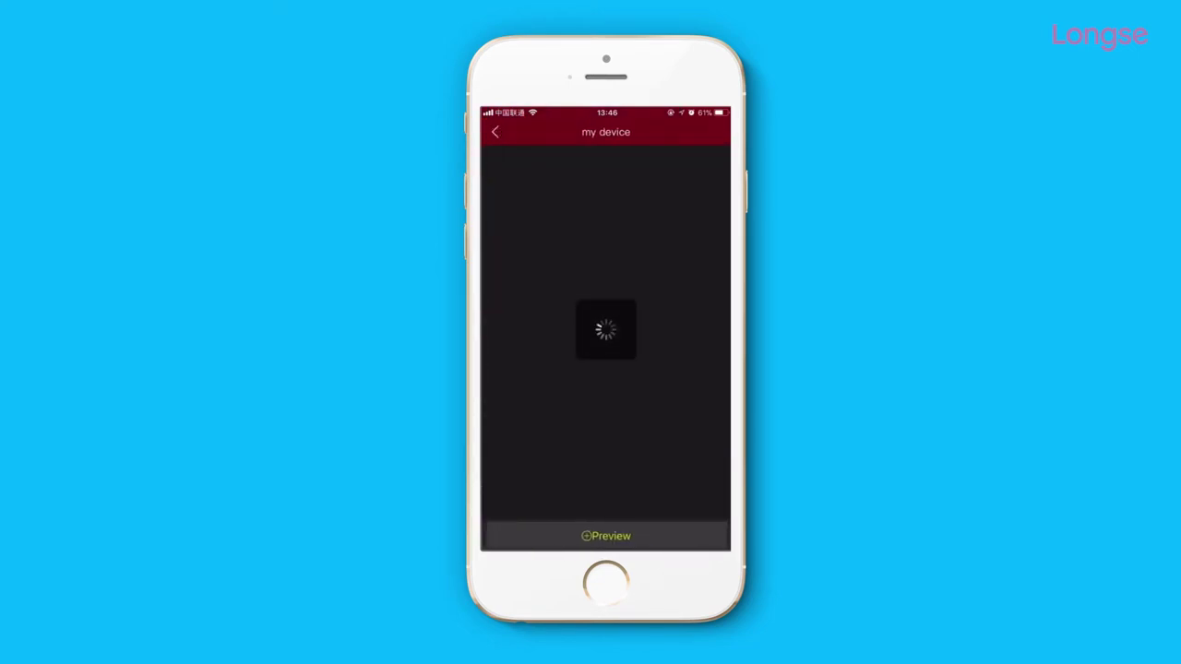
click(531, 169)
click(590, 197)
click(716, 233)
click(716, 265)
click(716, 296)
click(717, 328)
click(606, 537)
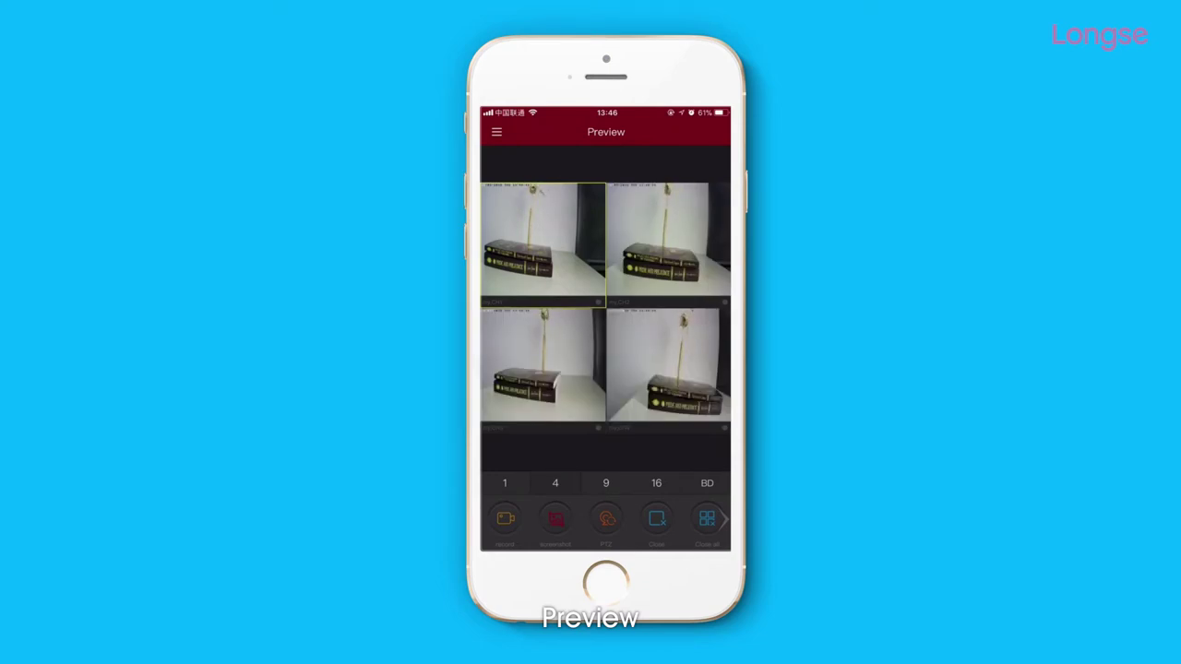
View one camera alone, switch its stream to HD, then return to the four-camera layout.
click(505, 482)
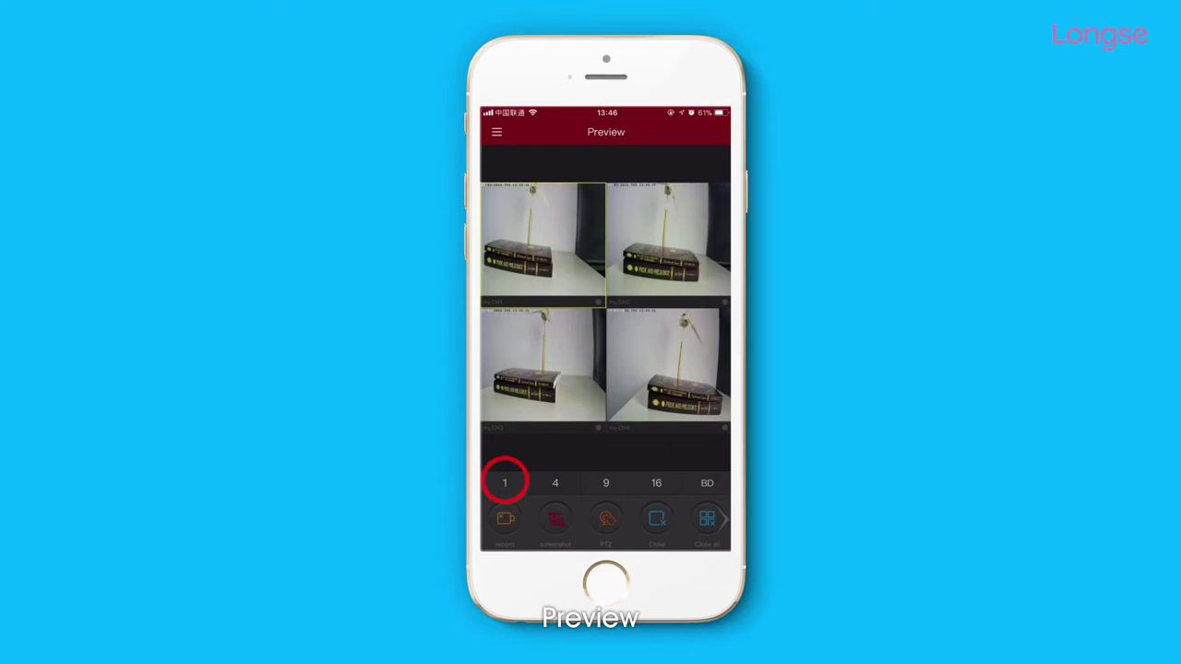
click(707, 483)
click(707, 436)
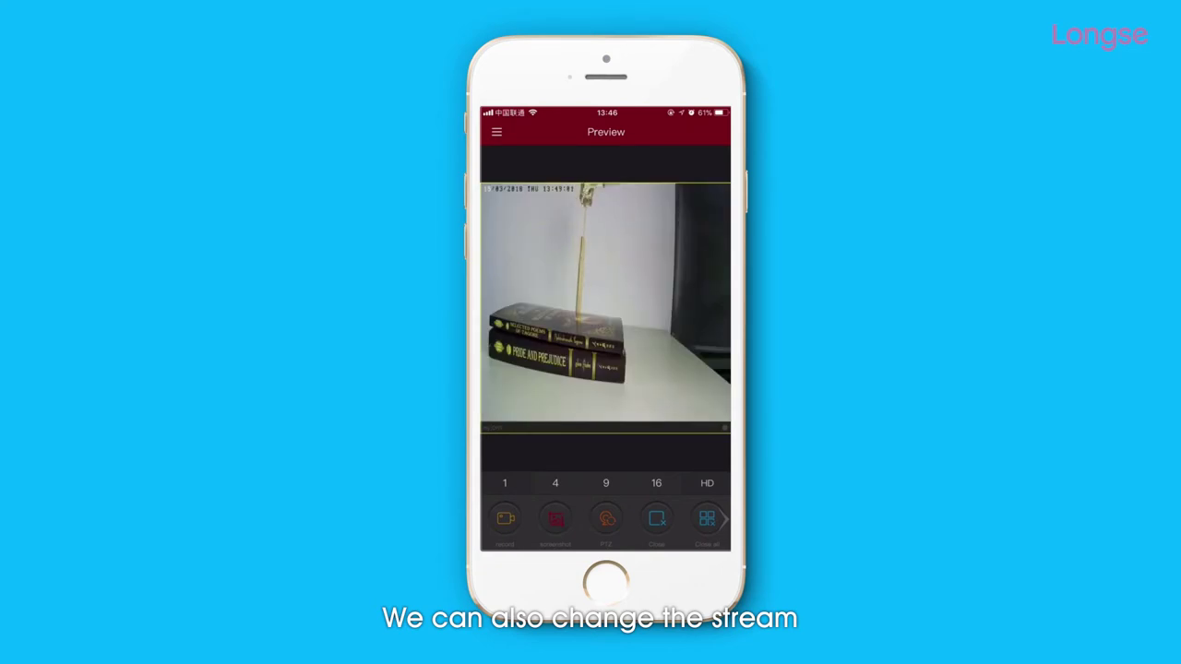
click(555, 482)
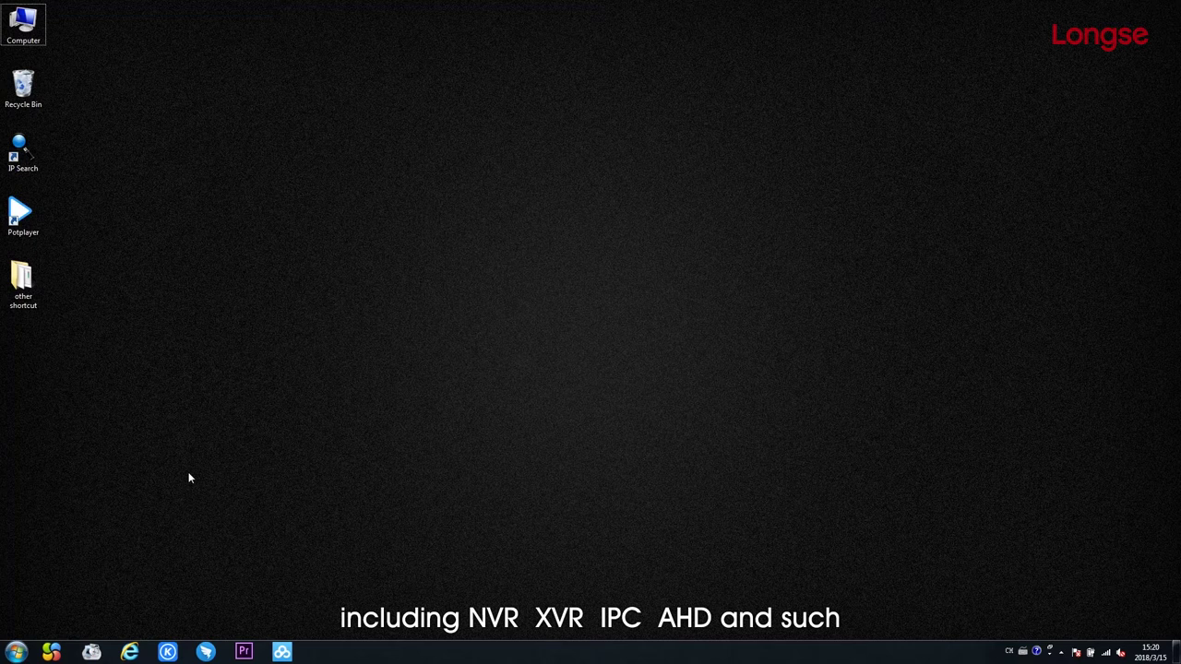
click(130, 651)
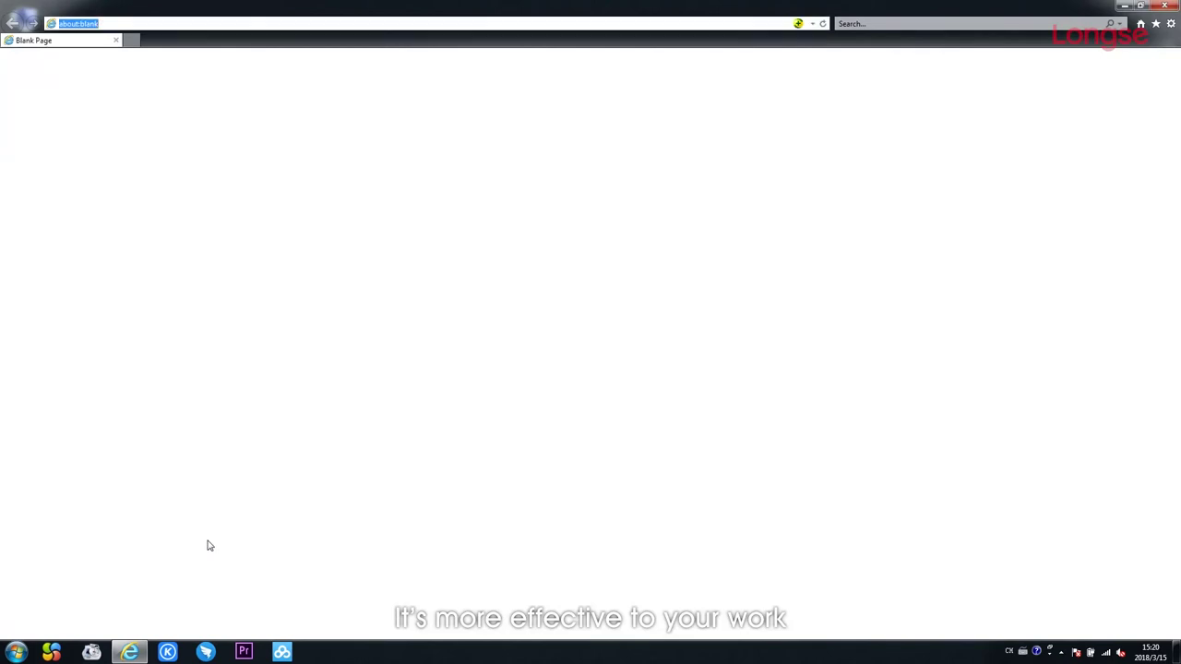
text(www.)
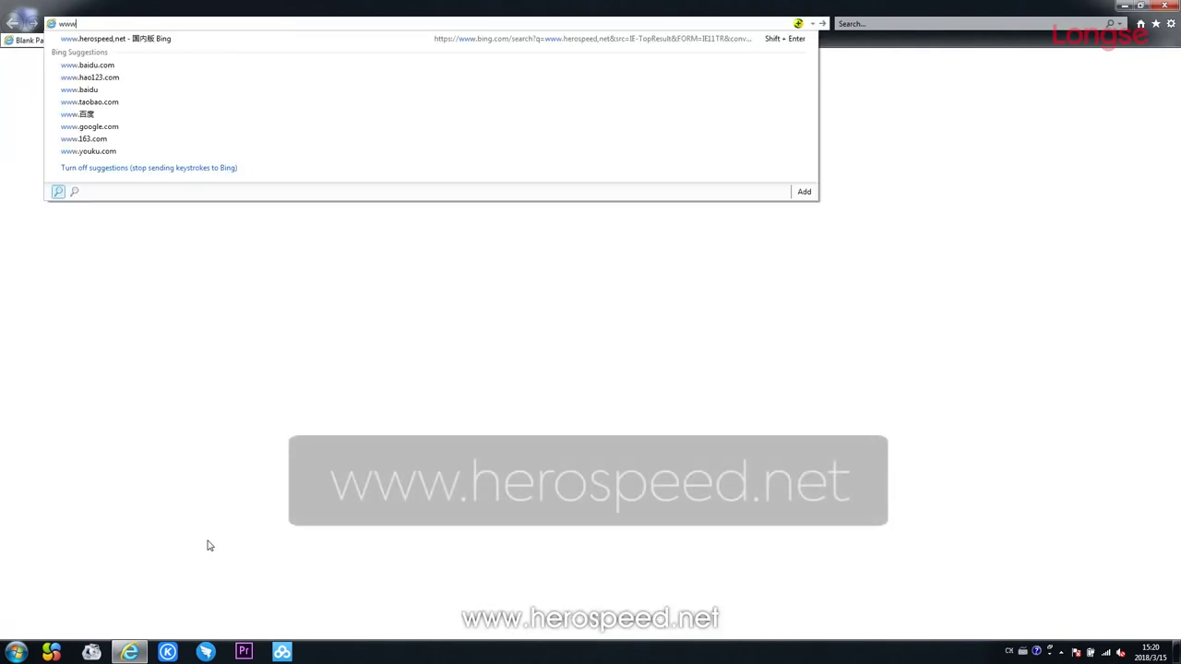
text(herospee)
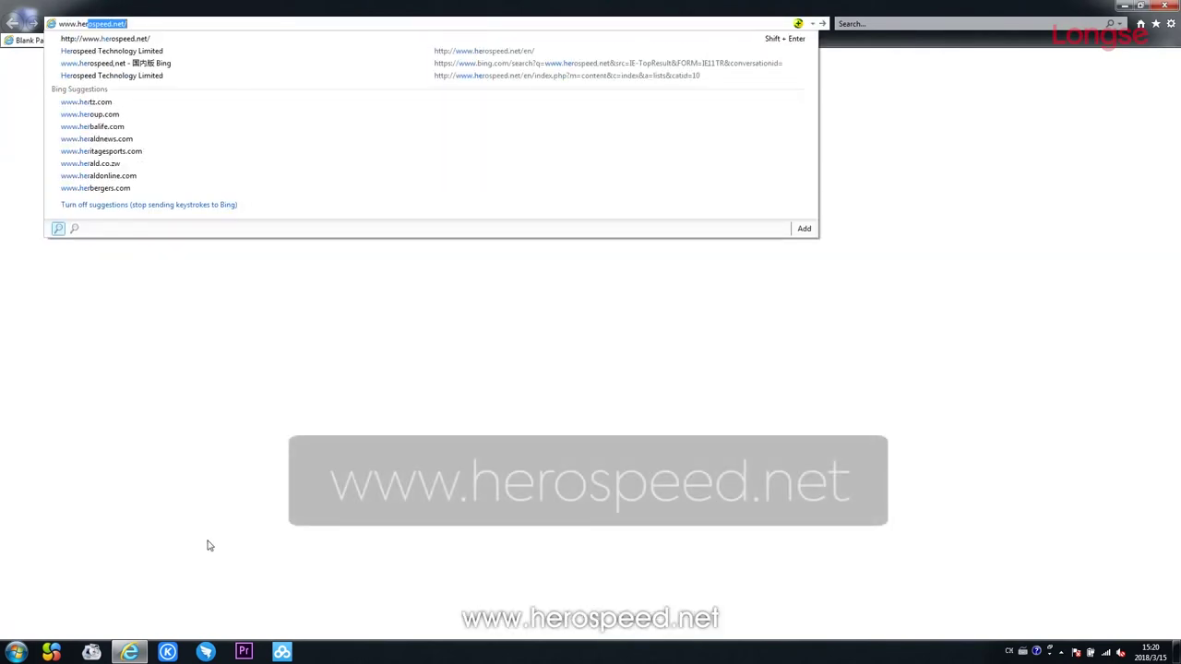
text(d)
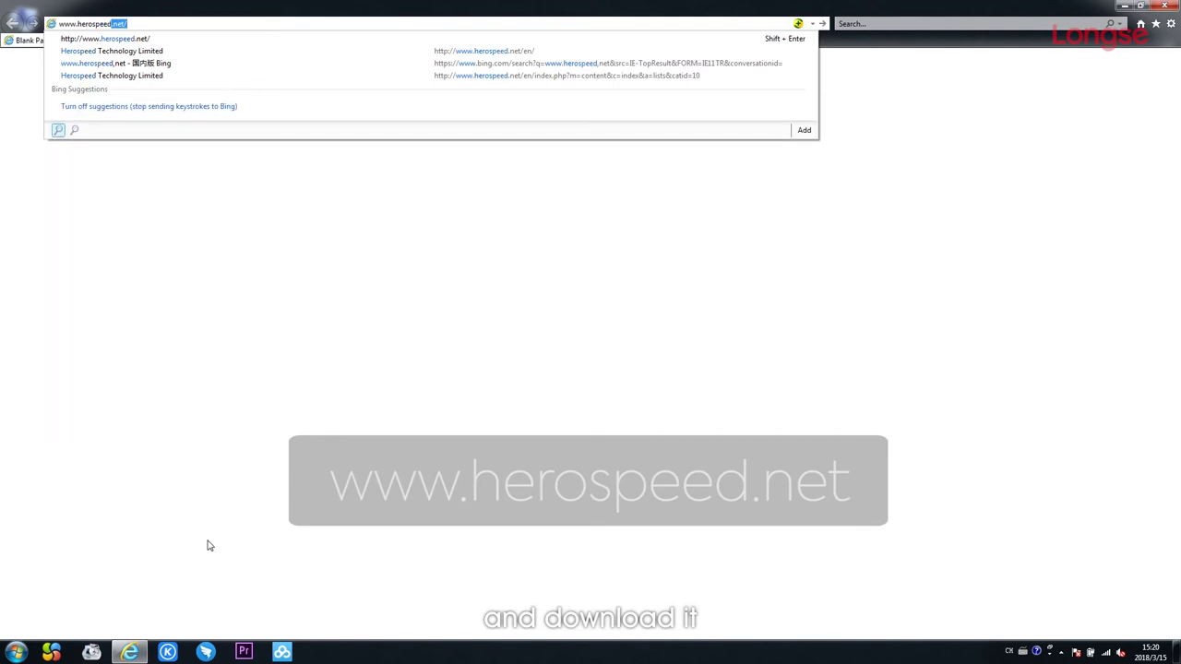
text(.net)
key(Return)
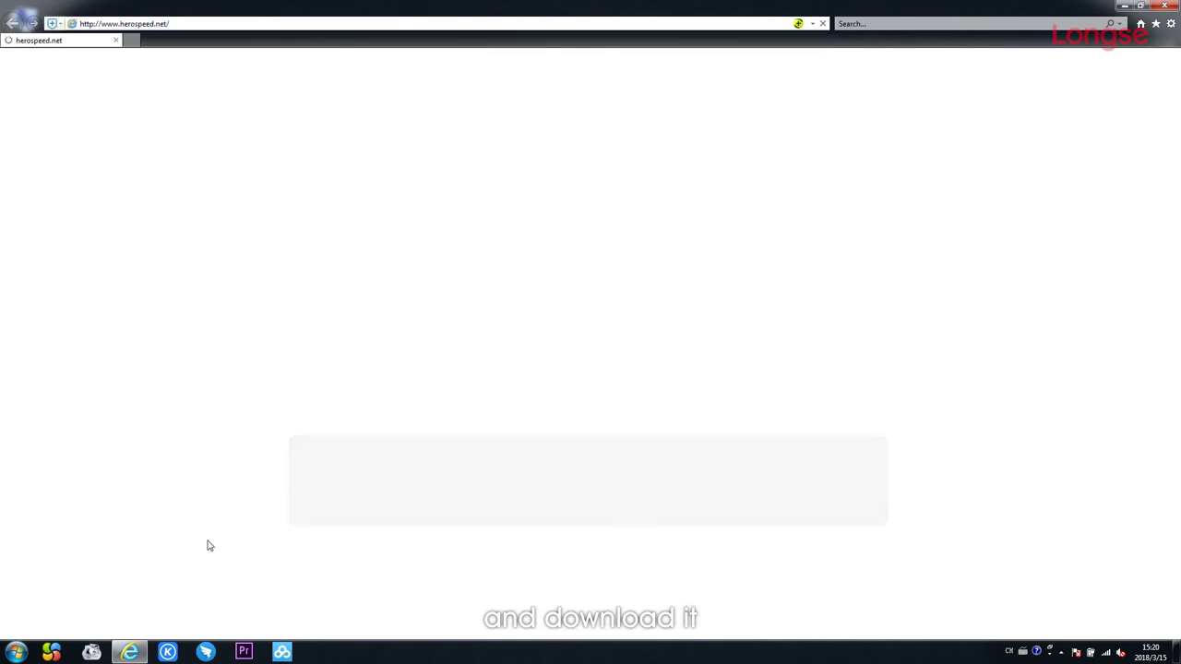
scroll(300, 521, down, 10)
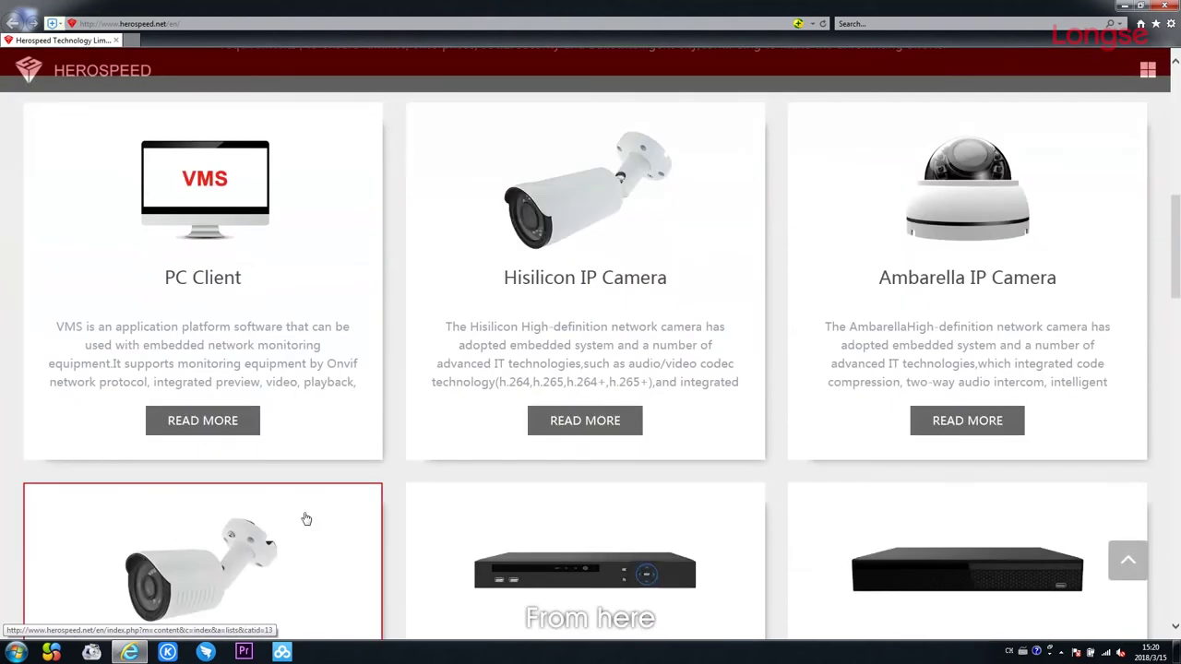
click(220, 430)
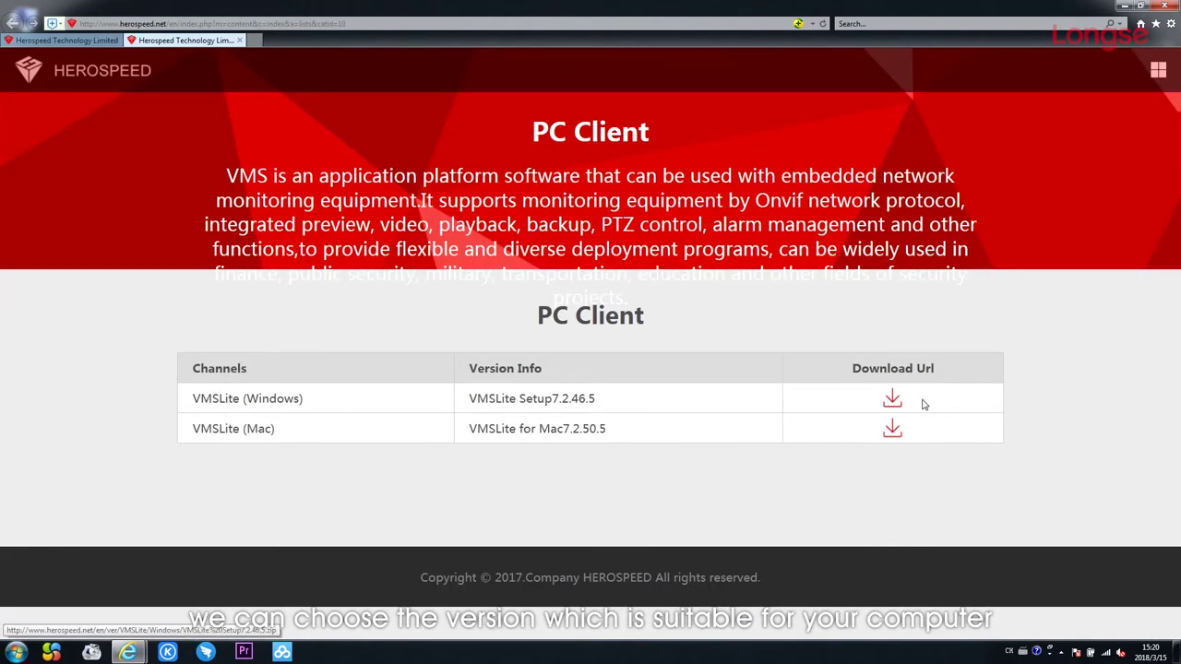
Save the Windows VMSLite Setup download and show the downloads list.
click(893, 406)
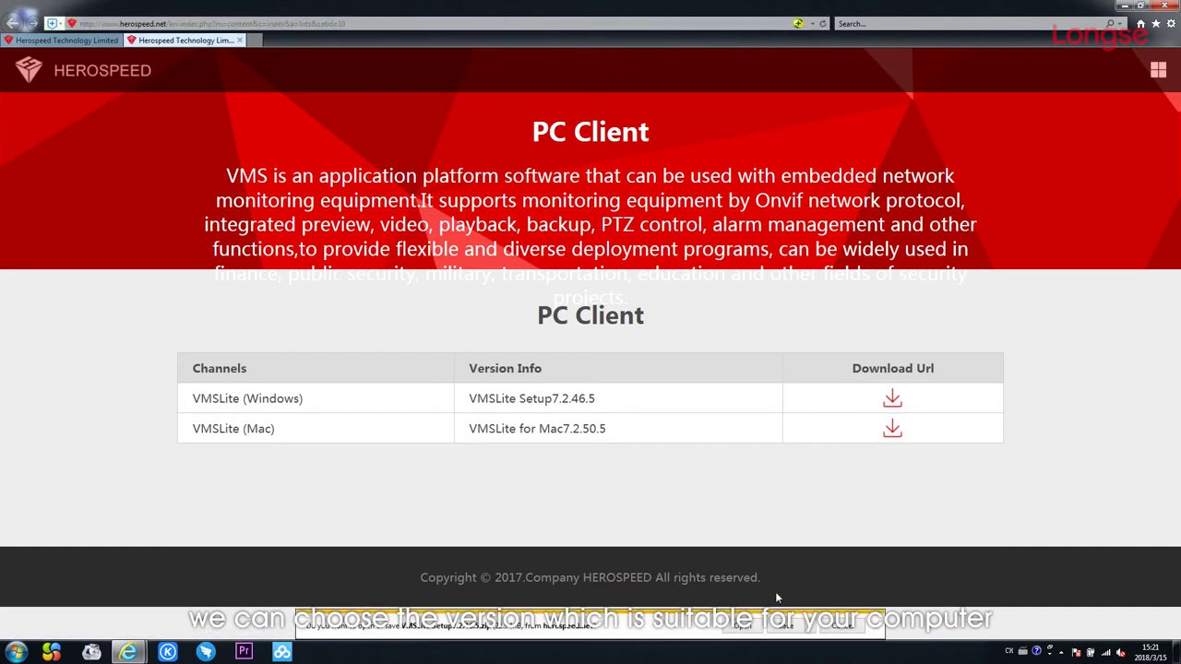
click(783, 625)
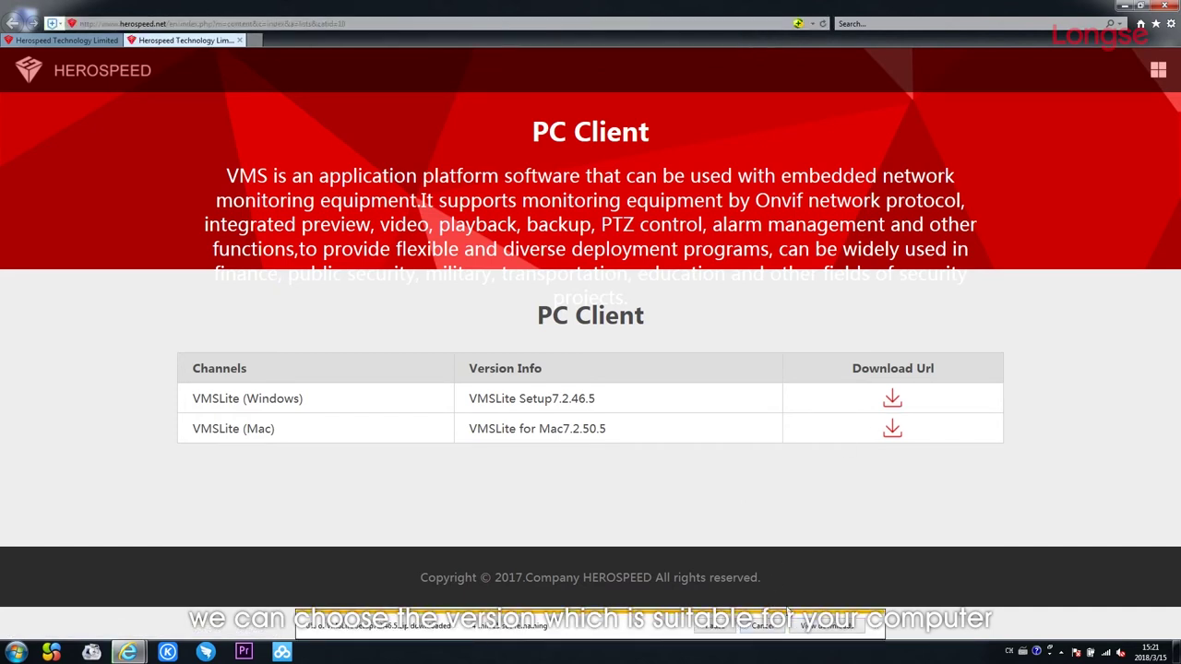
click(827, 626)
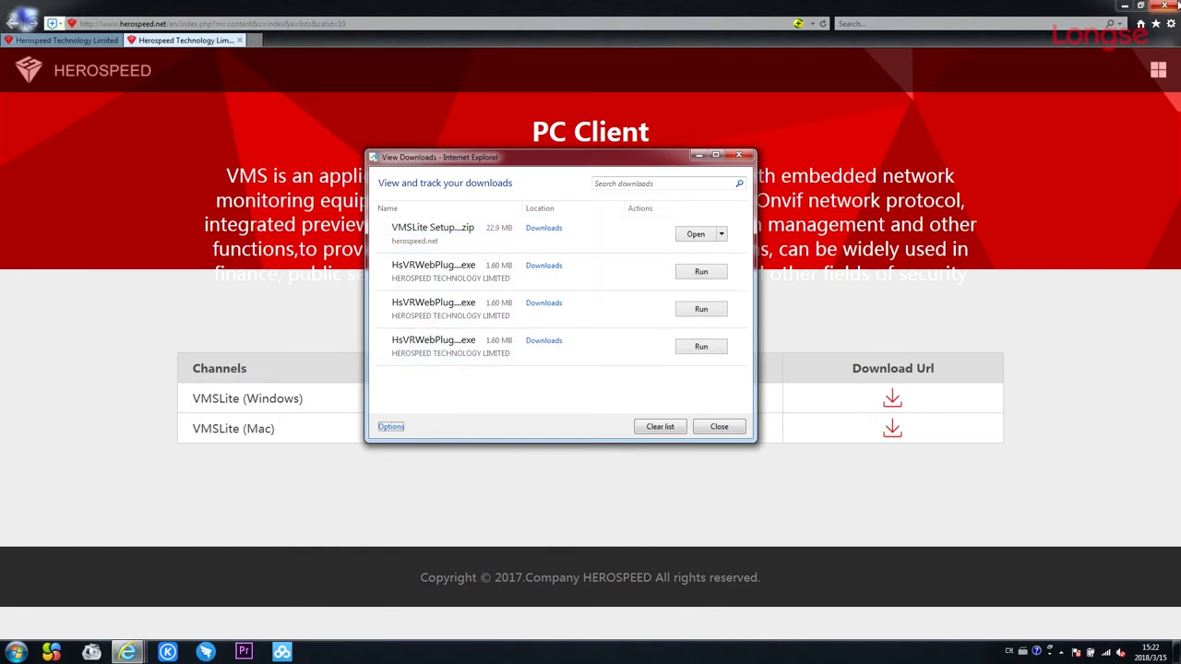
Close Internet Explorer and launch the VMSLite setup from the downloaded archive.
click(1165, 5)
click(569, 332)
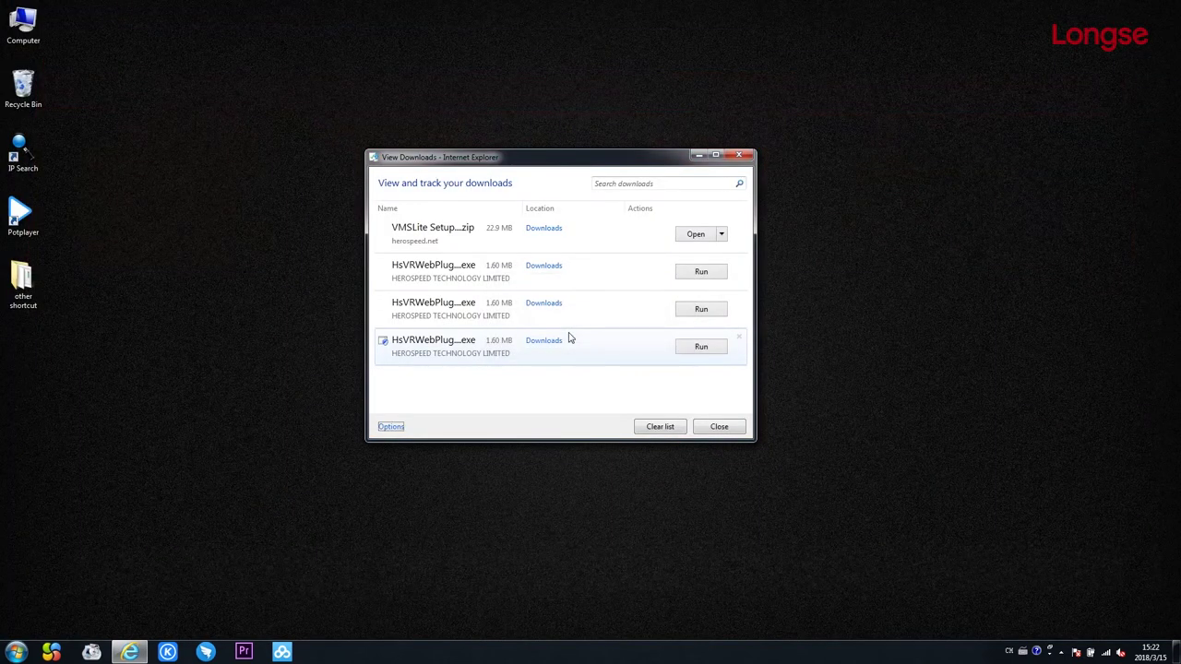
click(696, 234)
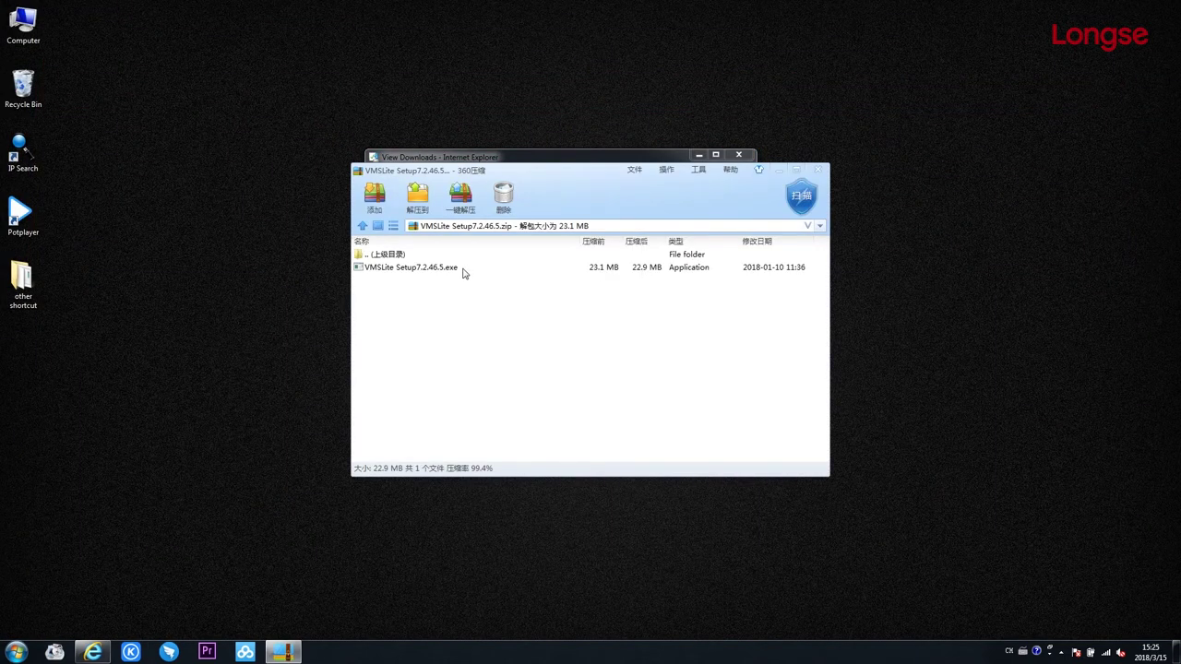
double_click(464, 269)
Install VMS Lite 7.2.46.5 with default folder and desktop icon, launch it, and close leftover windows.
click(585, 355)
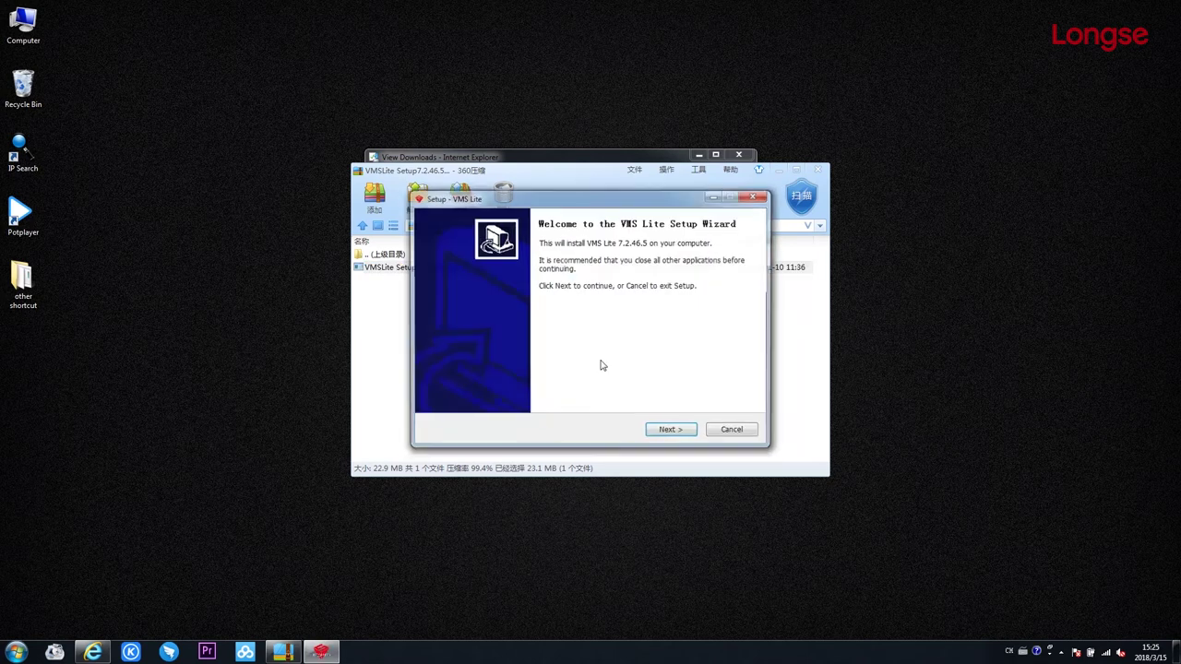
click(670, 431)
click(682, 432)
click(688, 432)
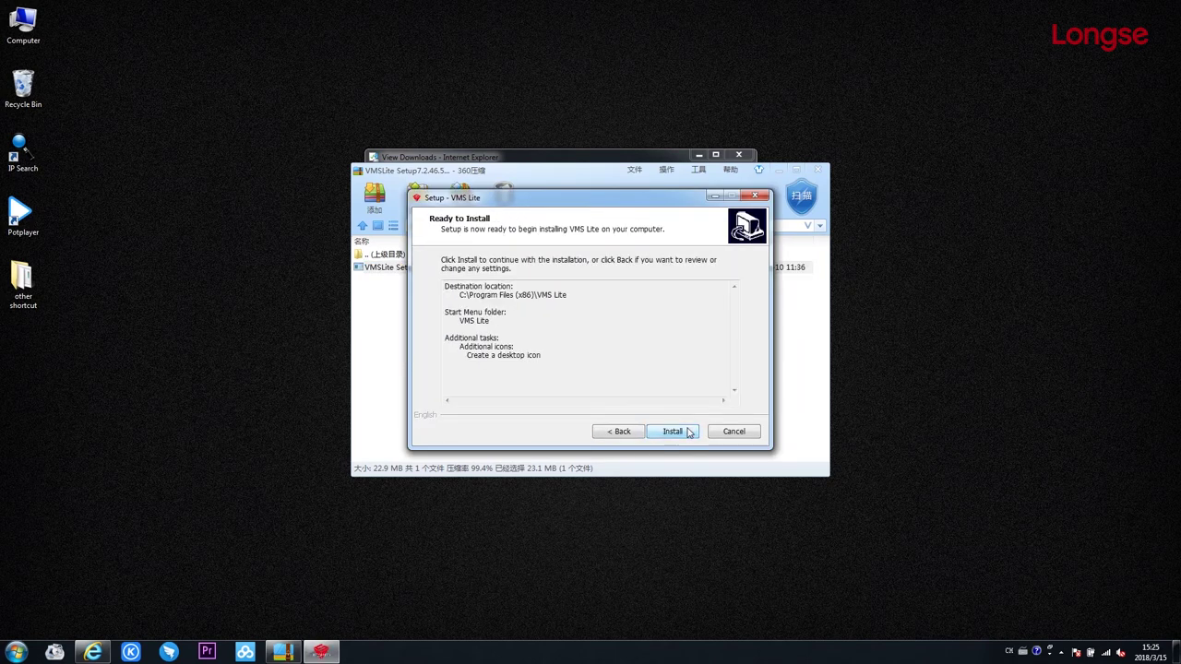
click(687, 432)
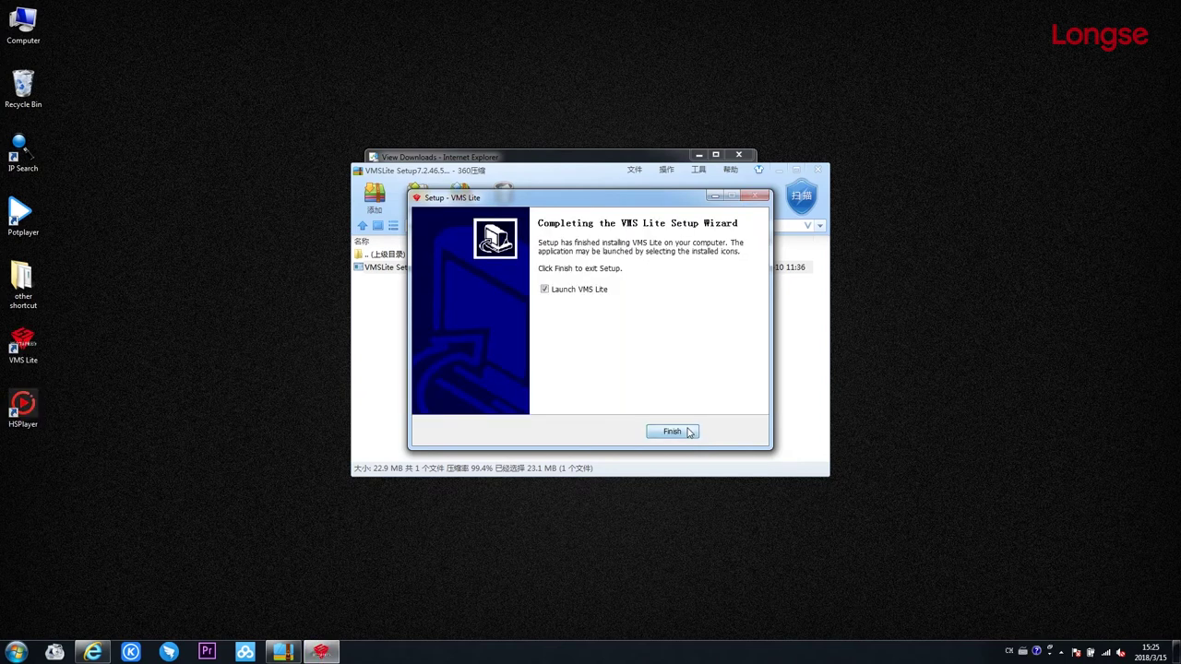
click(688, 431)
click(818, 170)
click(738, 154)
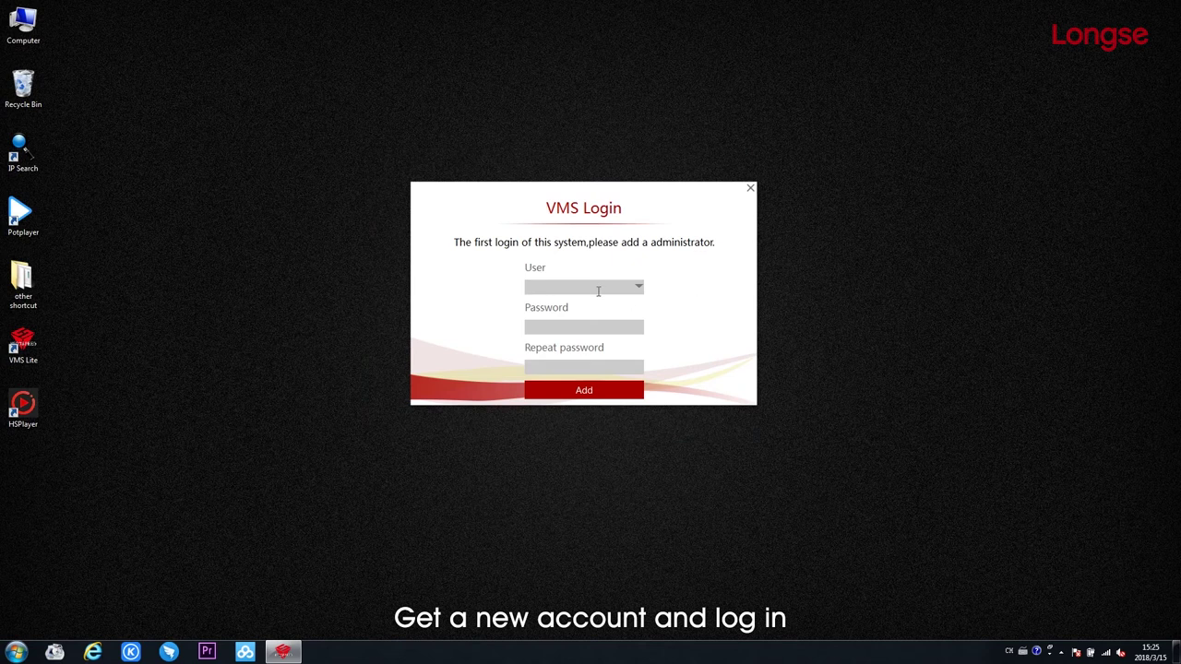
Create the administrator account 'admin' with a password, log in, and open Device management.
text(admin)
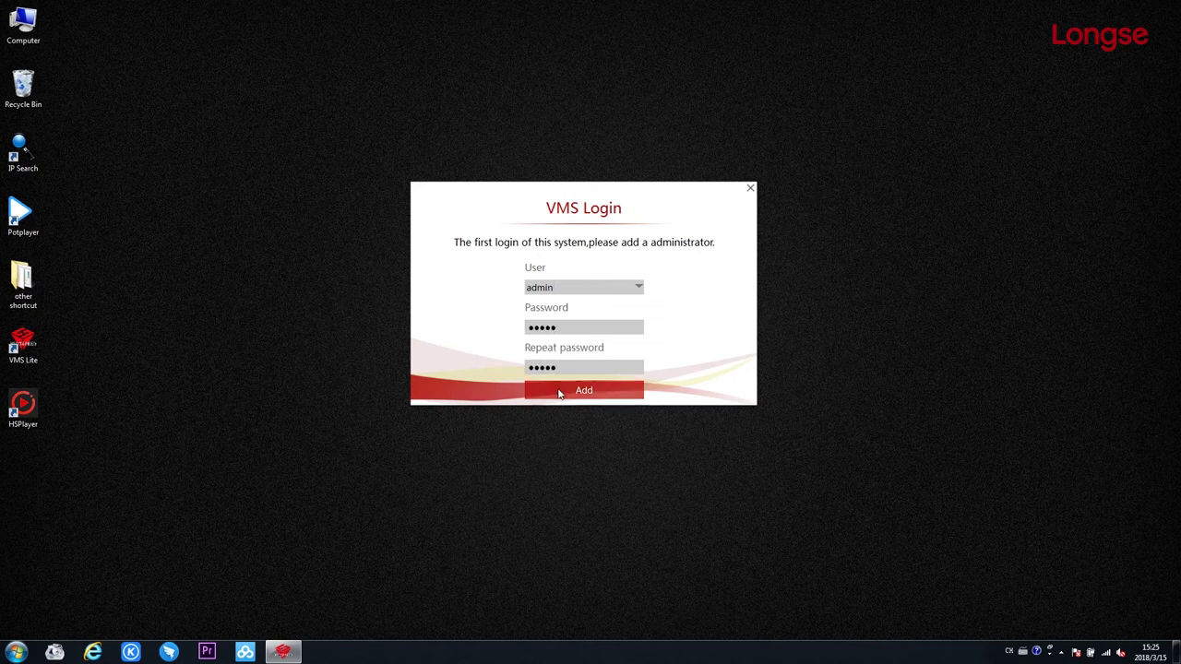
click(559, 391)
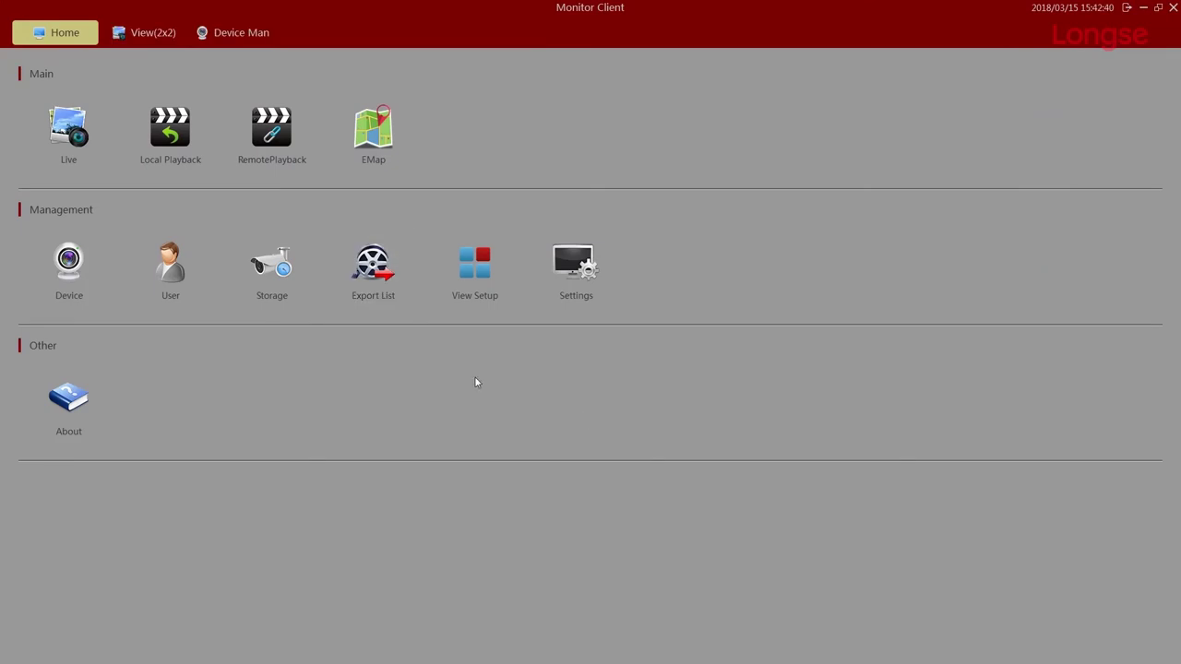
click(68, 265)
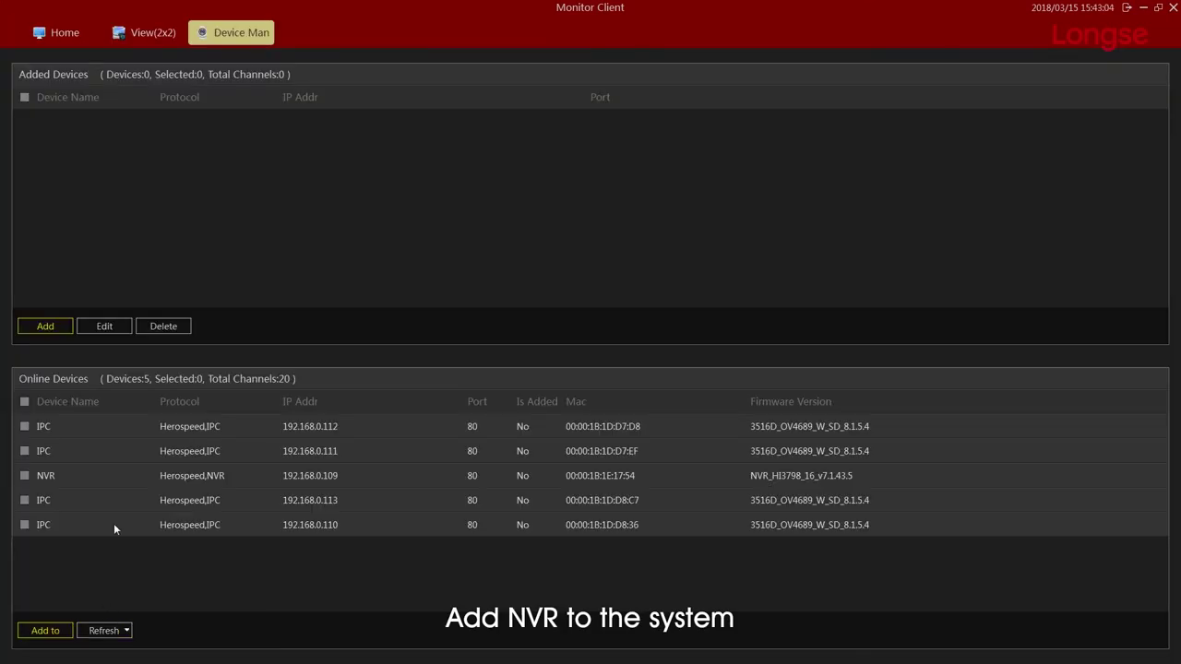
Add the NVR at 192.168.0.109 using user admin and its default password, then open Live view.
click(25, 476)
click(35, 630)
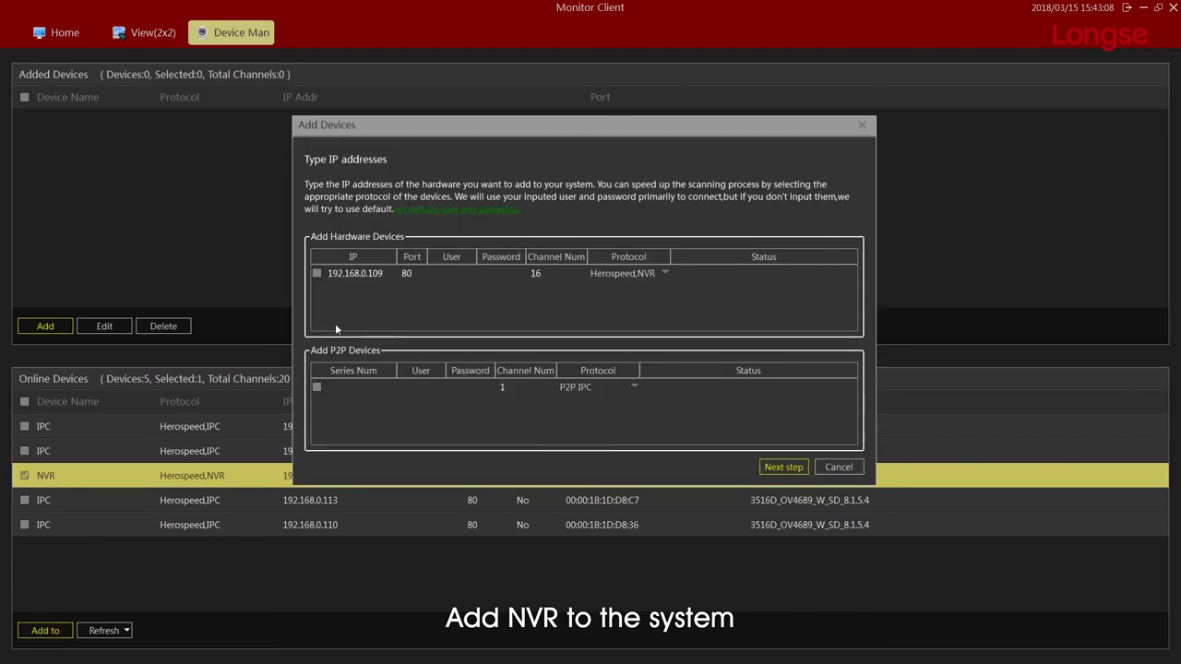
click(442, 273)
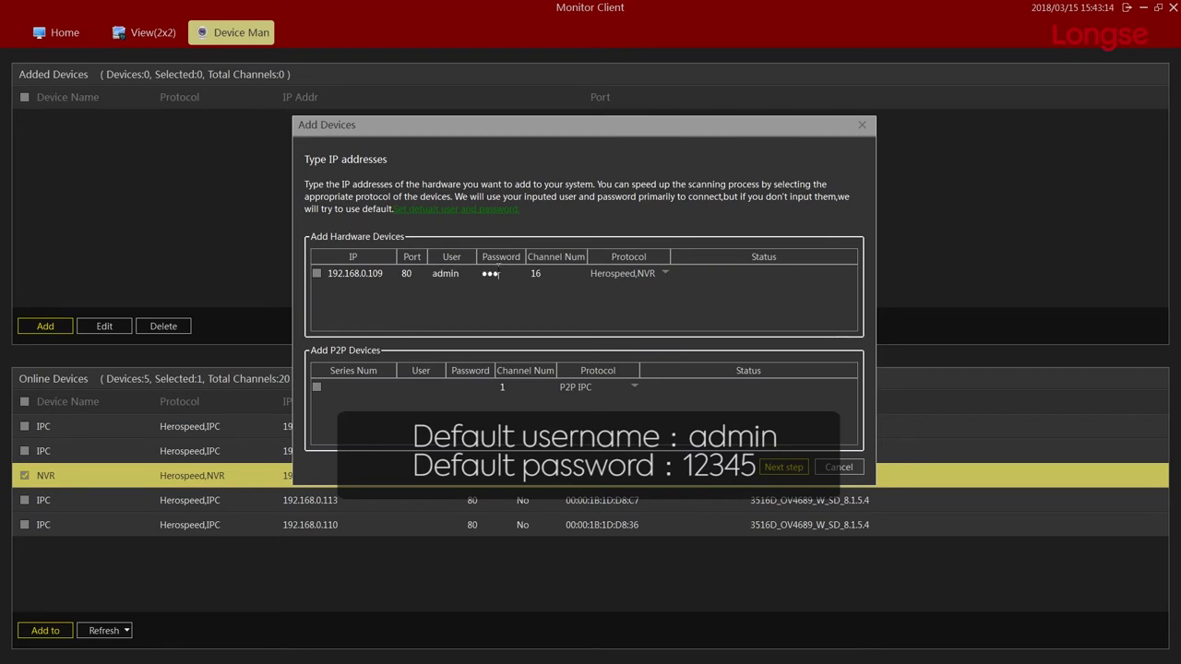
click(779, 467)
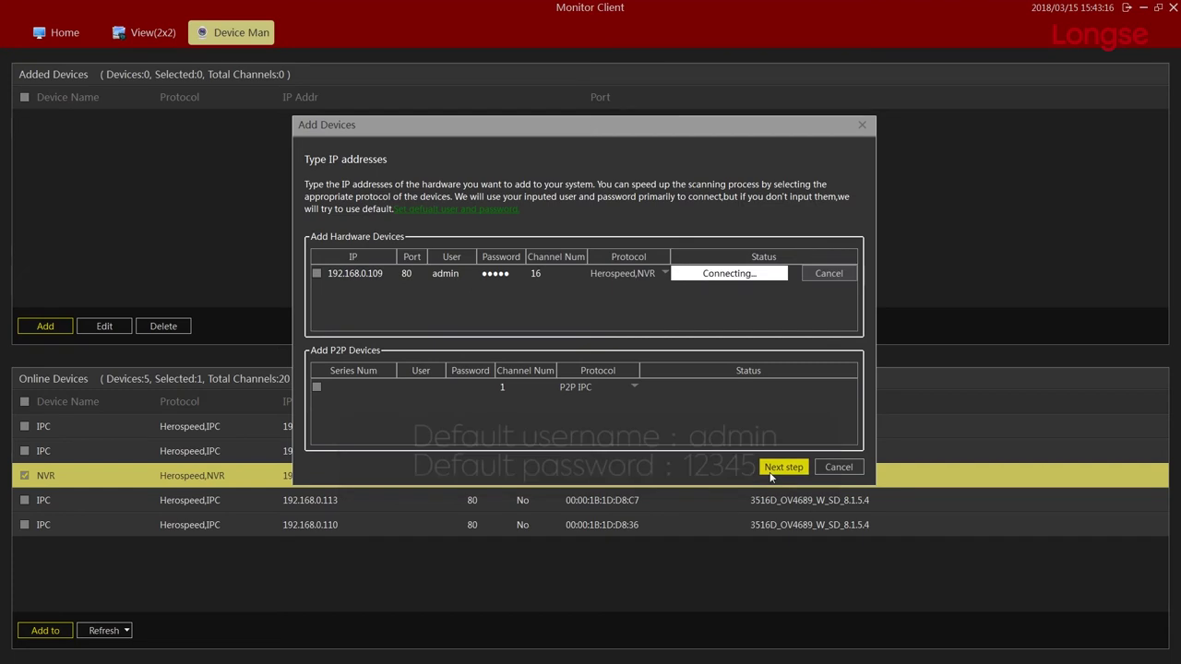
click(775, 467)
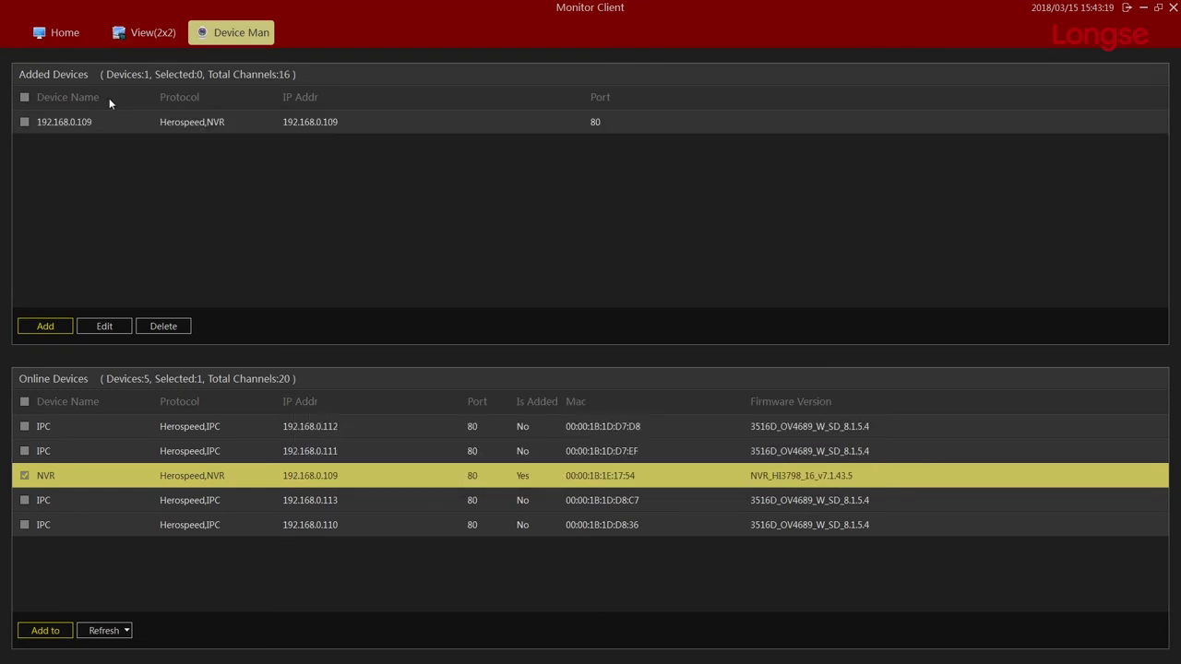
click(62, 44)
click(68, 126)
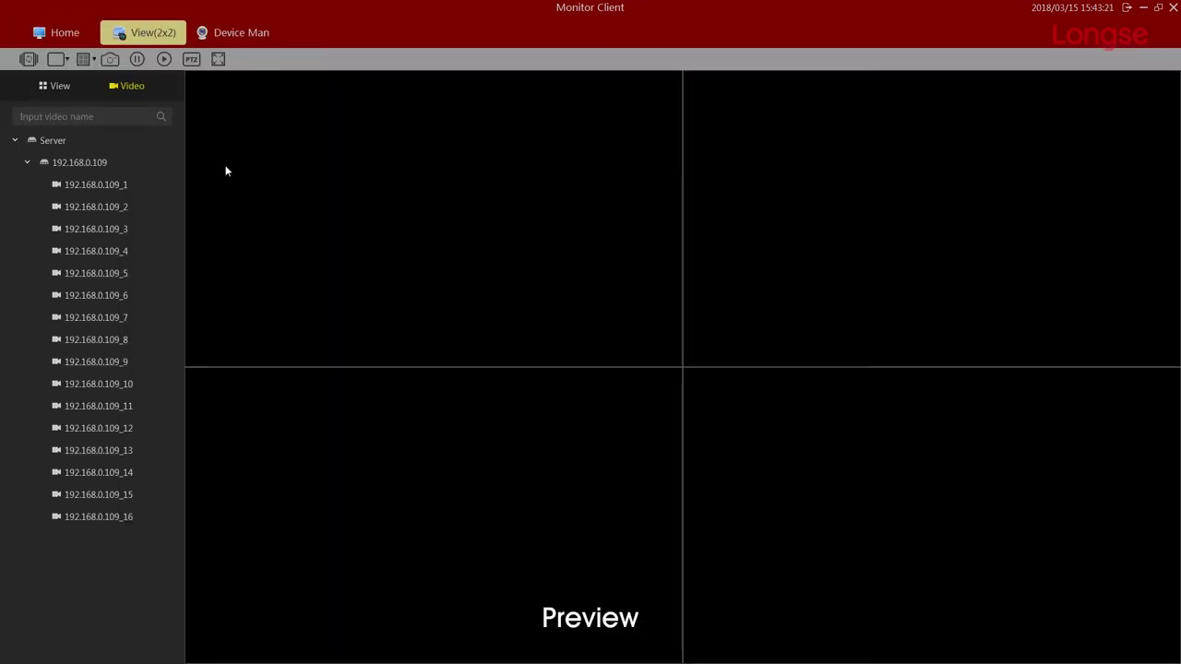
Place channels 192.168.0.109_1 to _4 into the four 2x2 panes, then go back Home.
drag(81, 185, 215, 203)
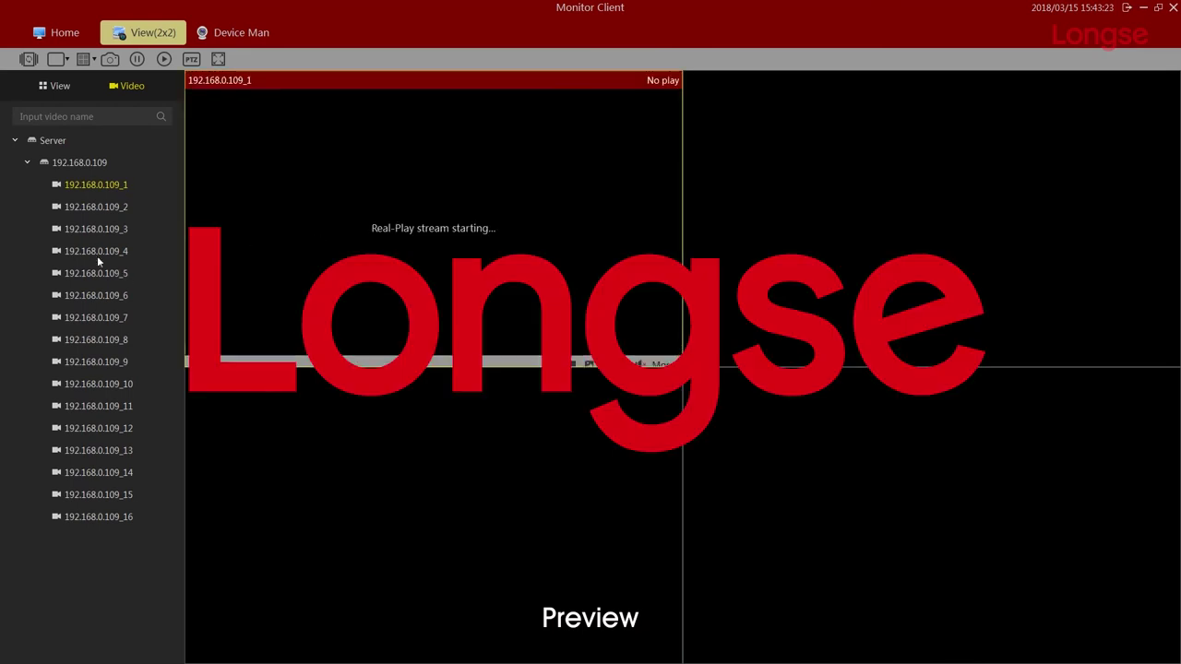
drag(96, 207, 699, 218)
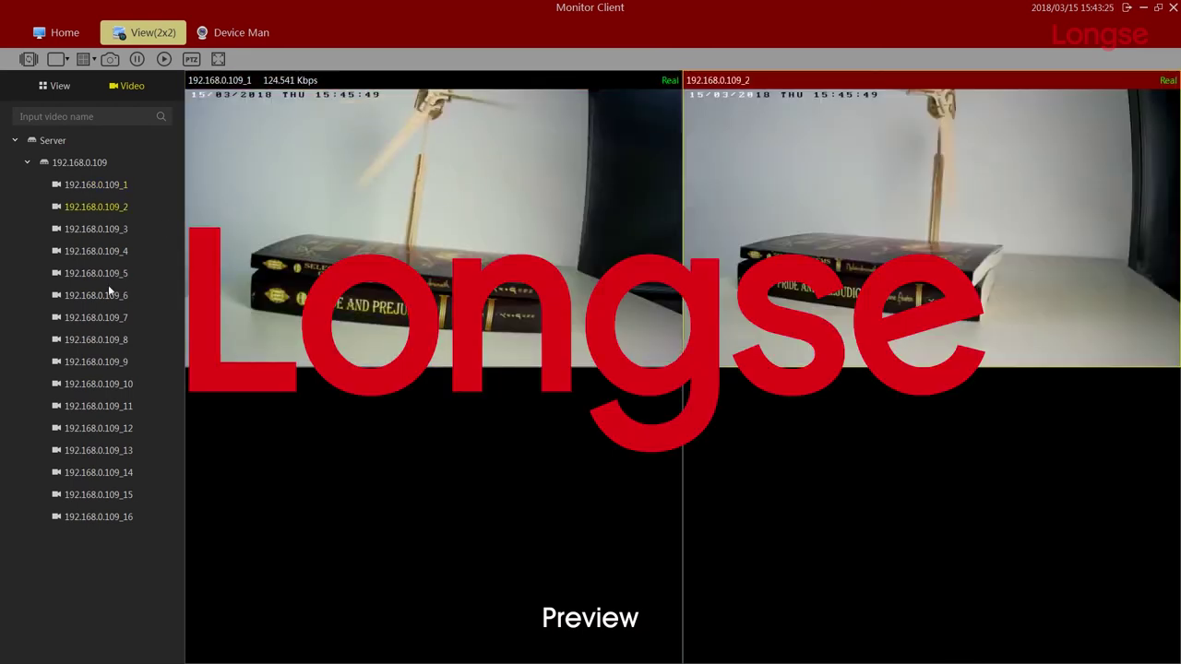
drag(106, 231, 236, 394)
drag(93, 251, 870, 471)
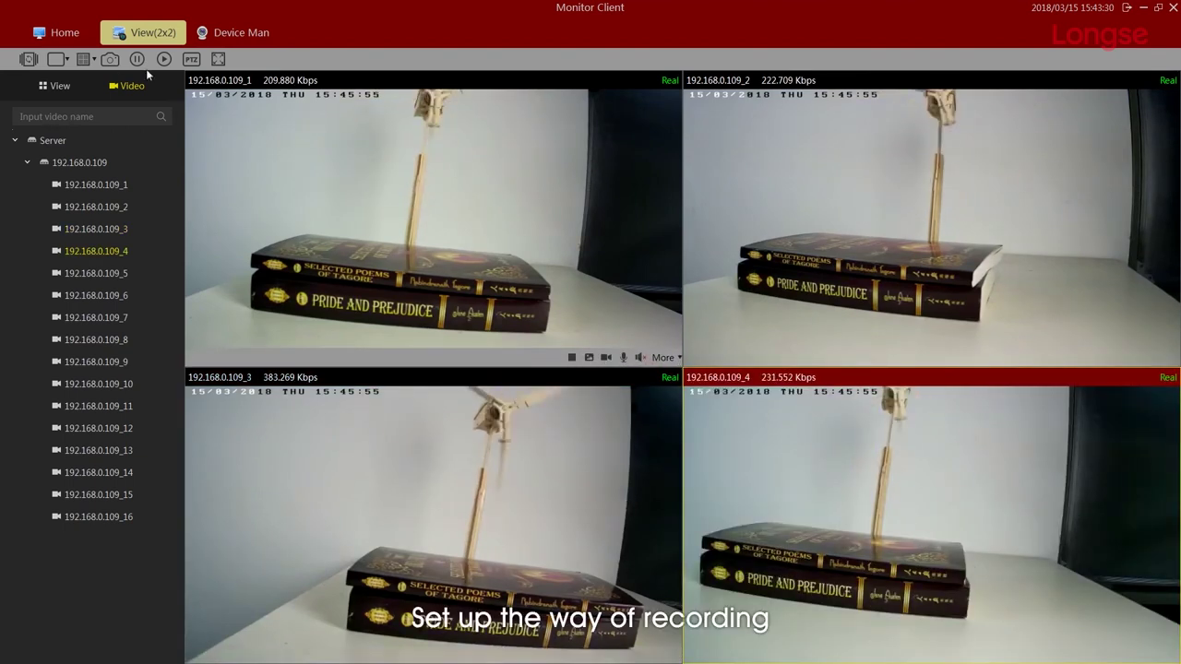
click(57, 33)
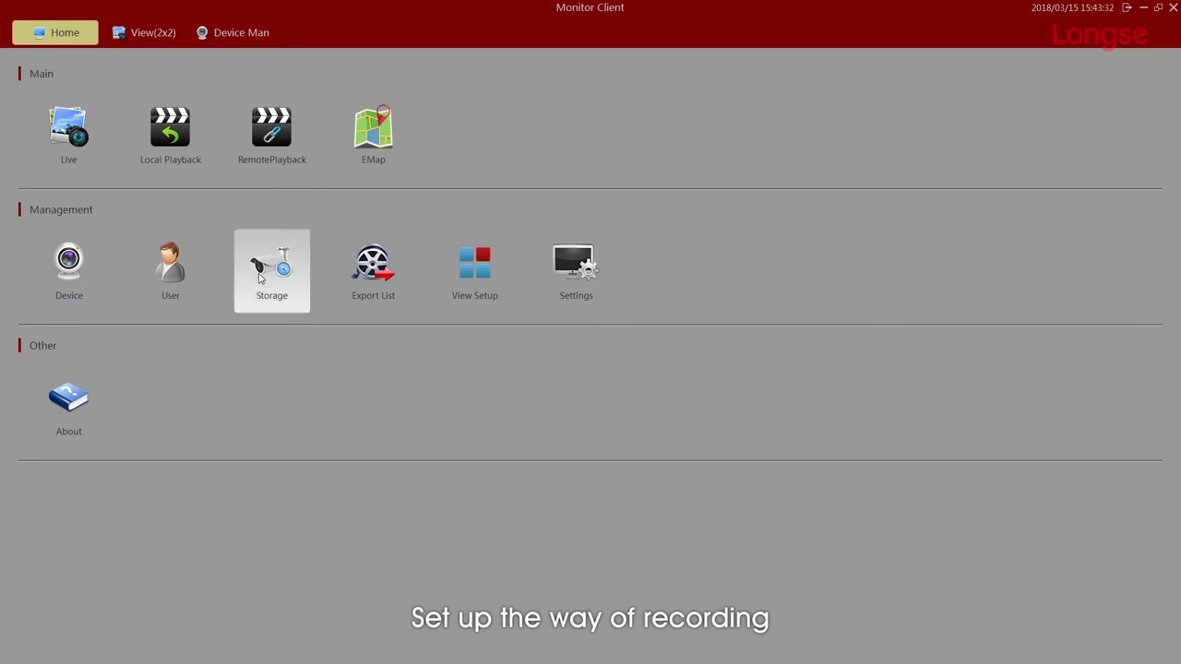
In Storage, set Record On to Always for channels 1 through 4 and save the schedule.
click(260, 277)
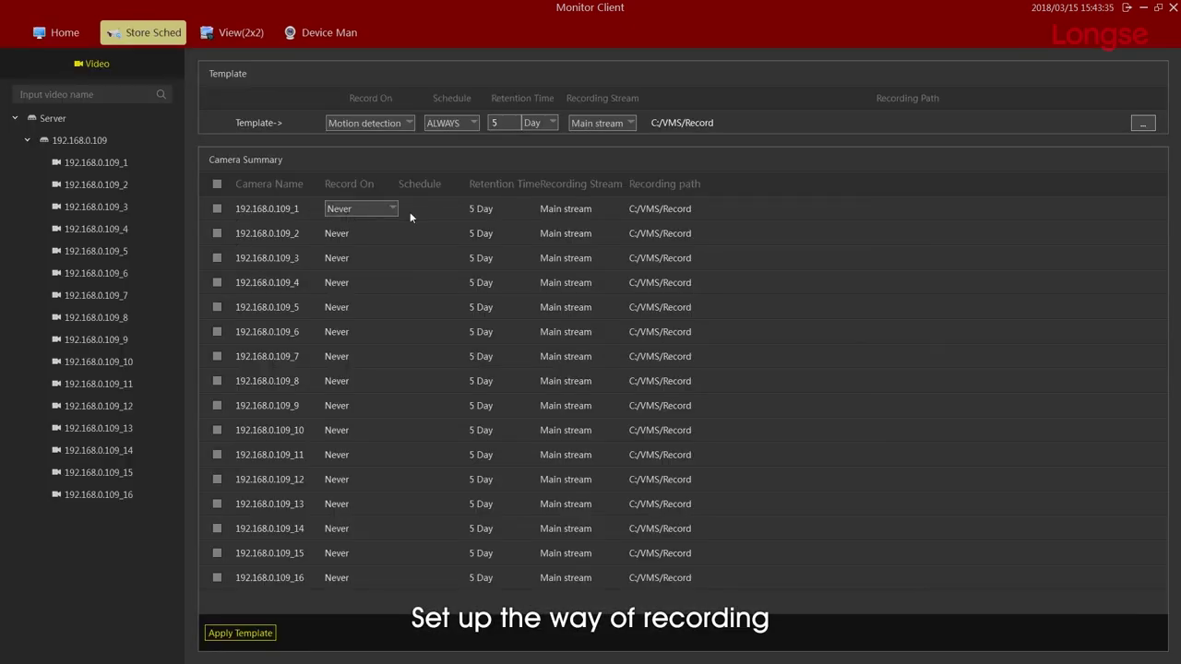
click(391, 209)
click(367, 224)
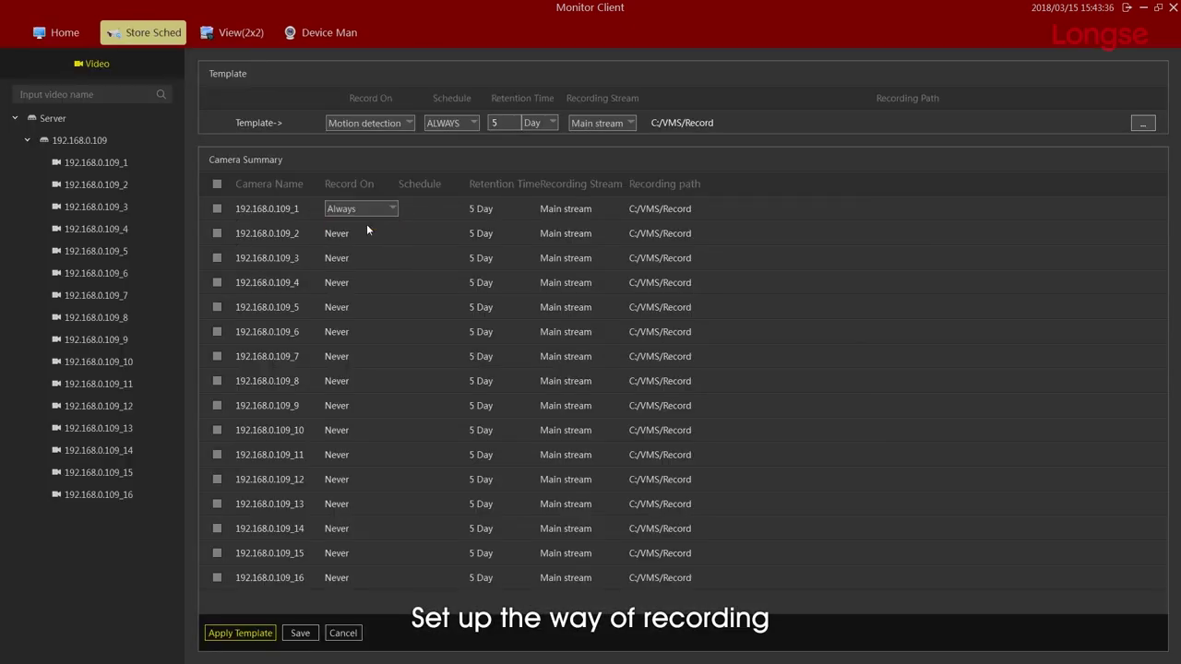
click(372, 231)
click(370, 250)
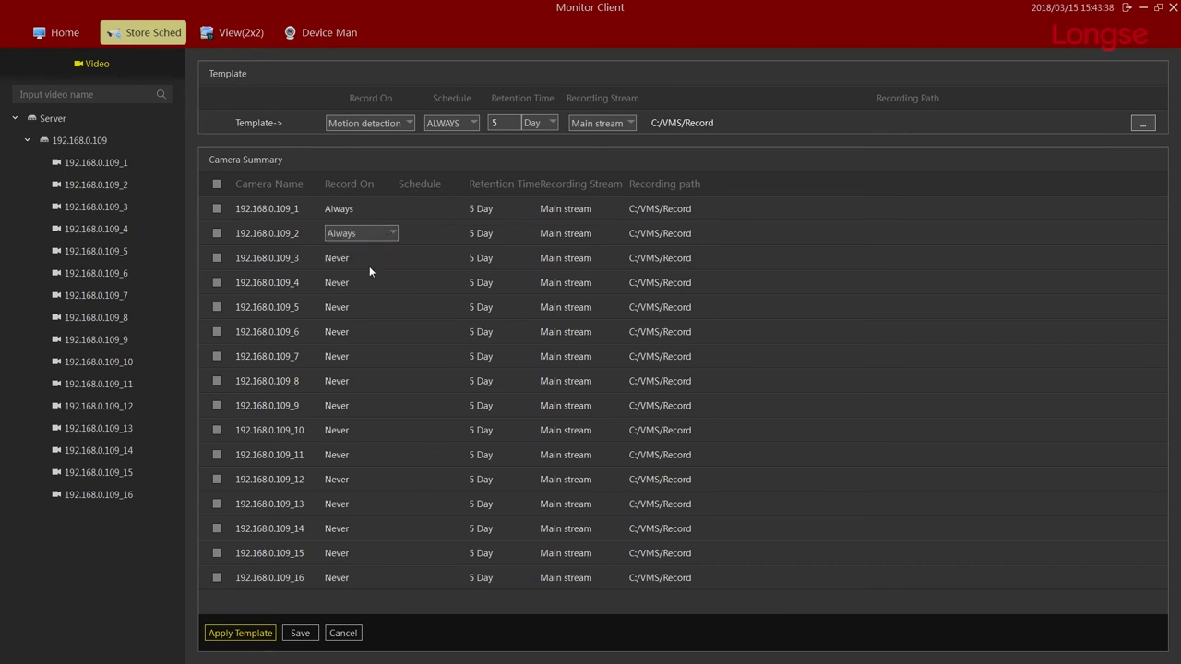
click(369, 263)
click(370, 270)
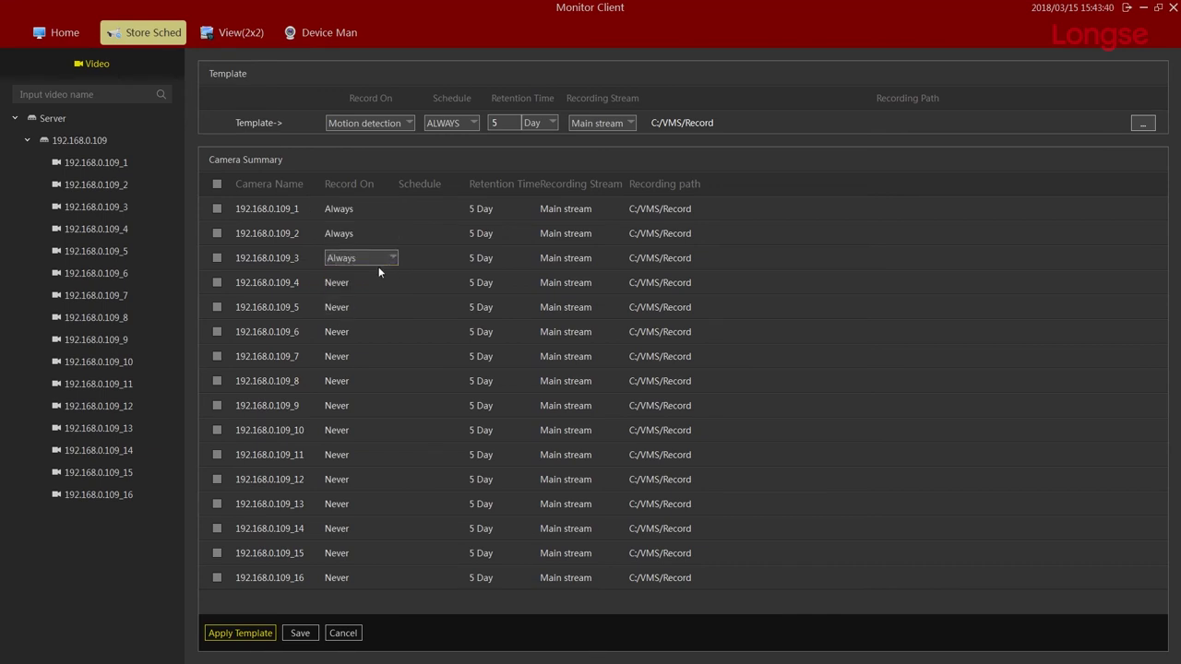
click(376, 280)
click(375, 280)
click(376, 295)
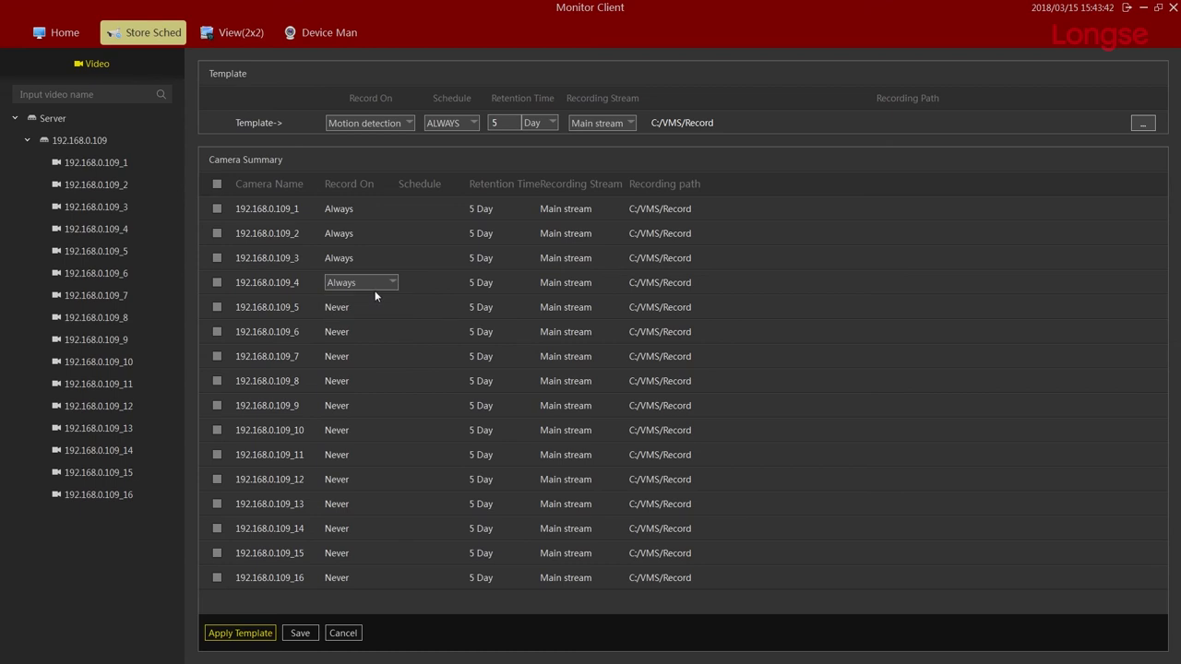
click(300, 633)
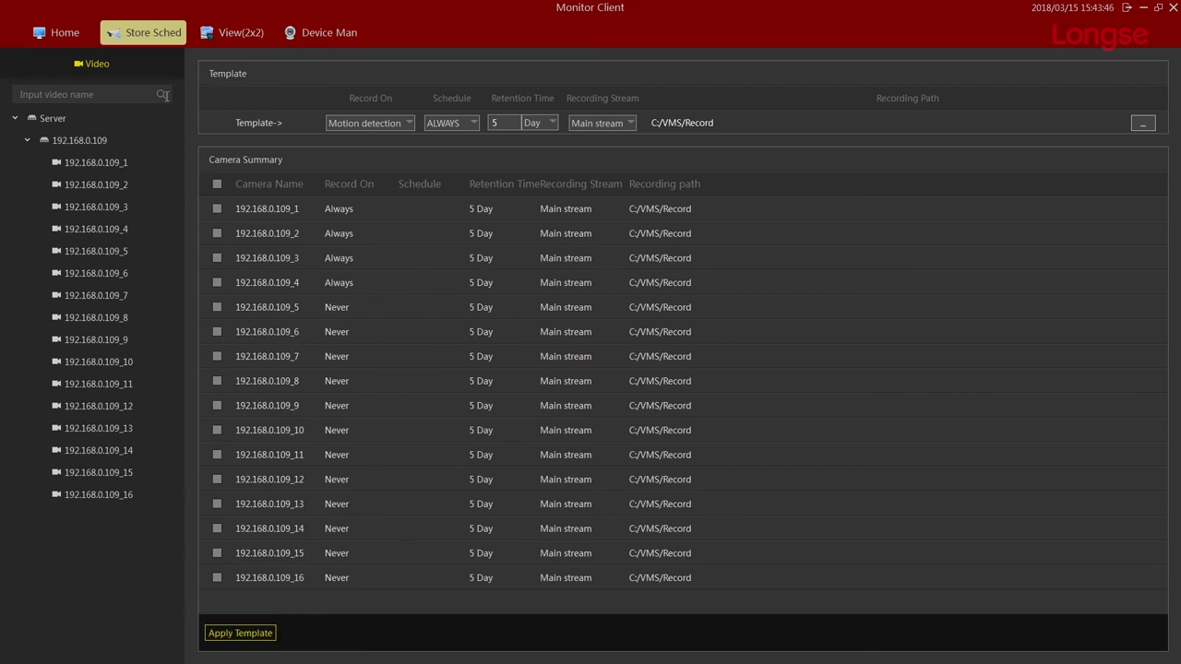
Check in Live view that the four feeds are recording, then return Home.
click(50, 35)
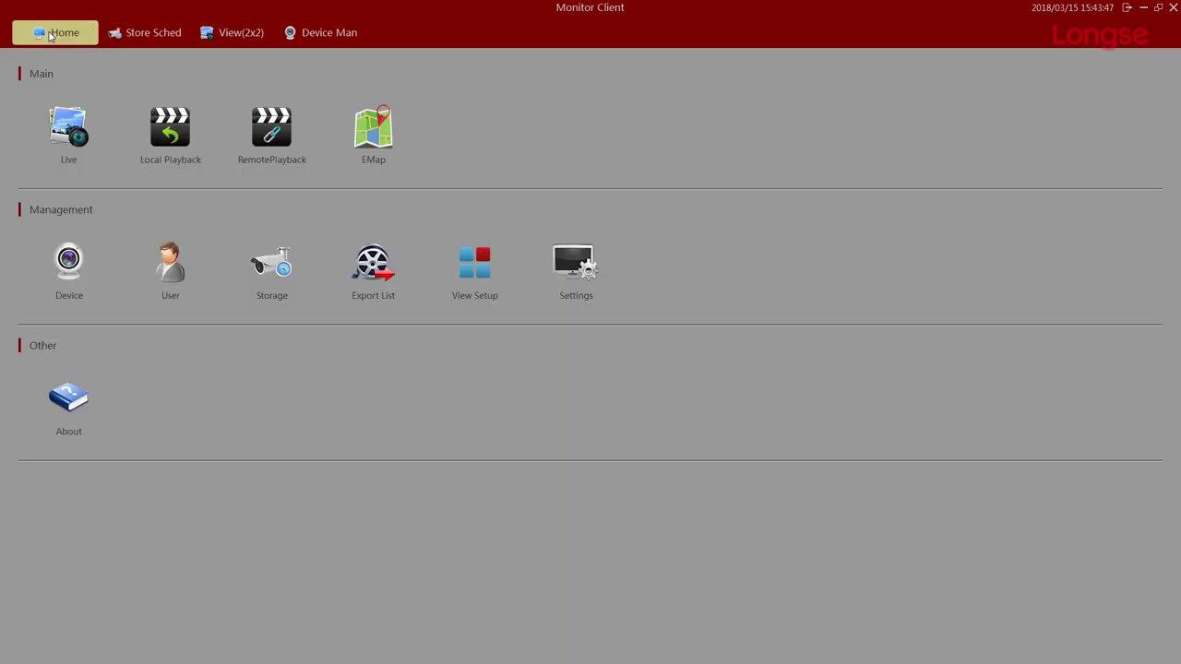
click(76, 135)
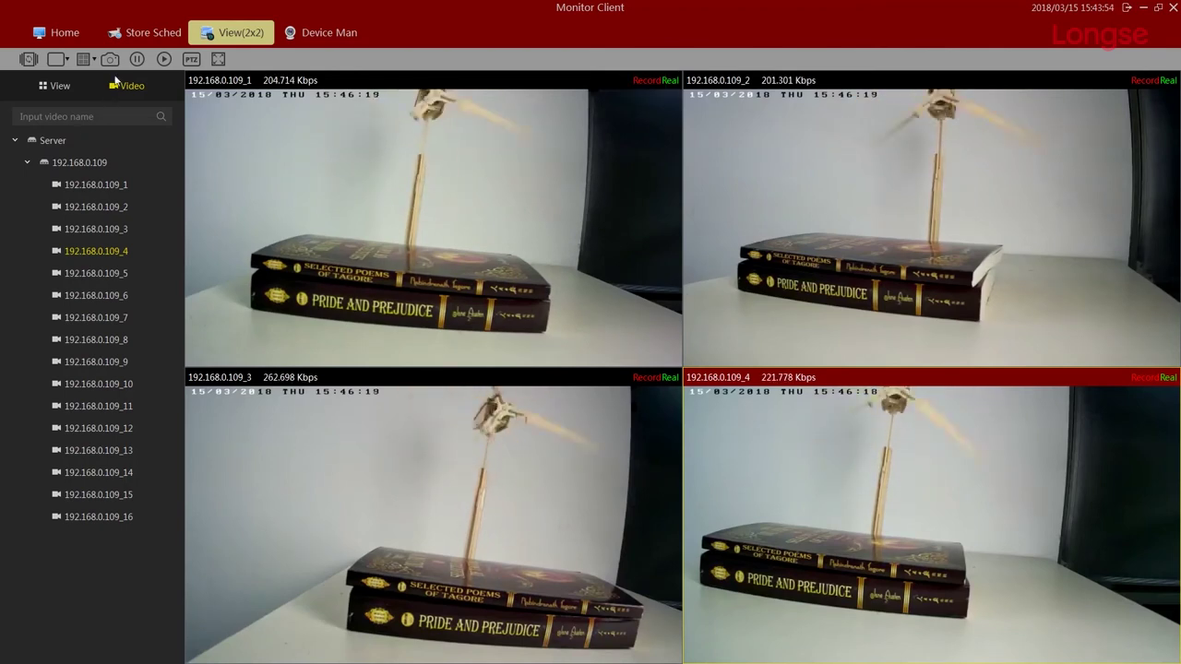
click(74, 33)
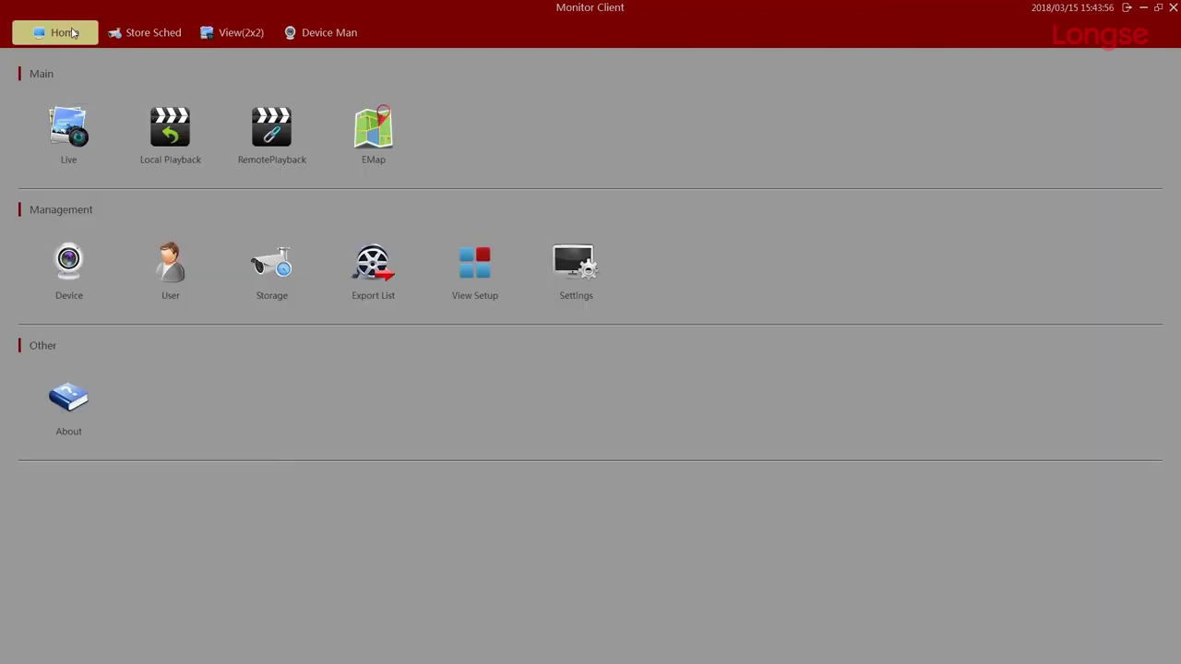
In Local Playback, load channels 1 to 4 into the four playback panes.
click(197, 153)
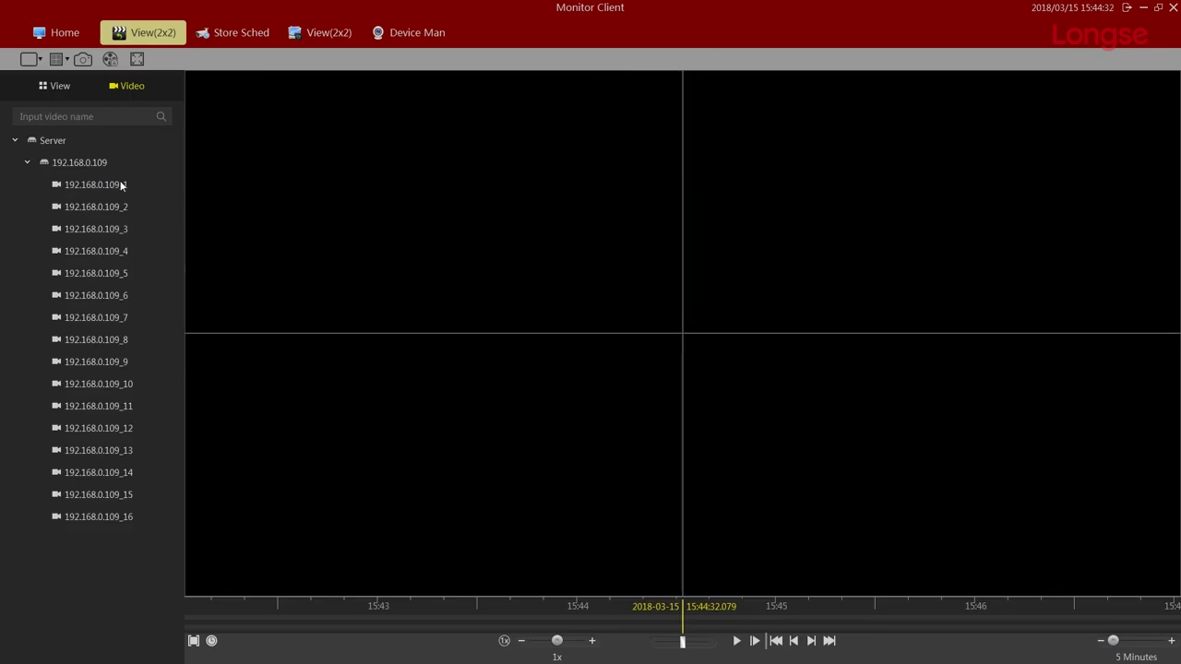
drag(111, 181, 267, 189)
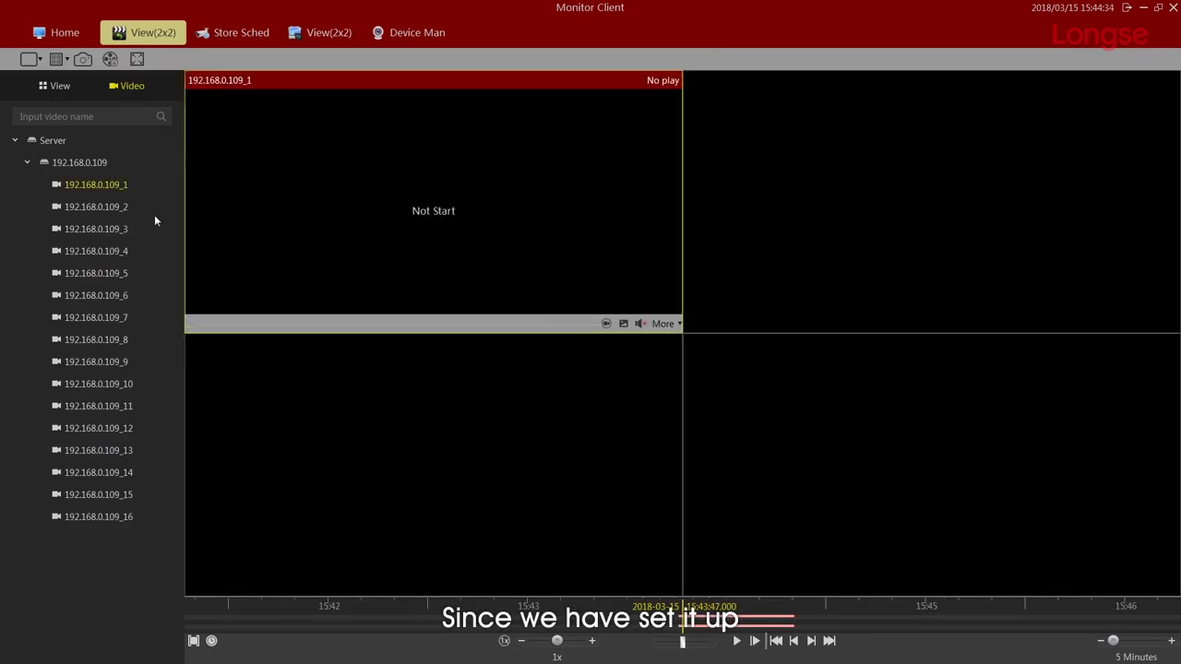
drag(111, 203, 705, 200)
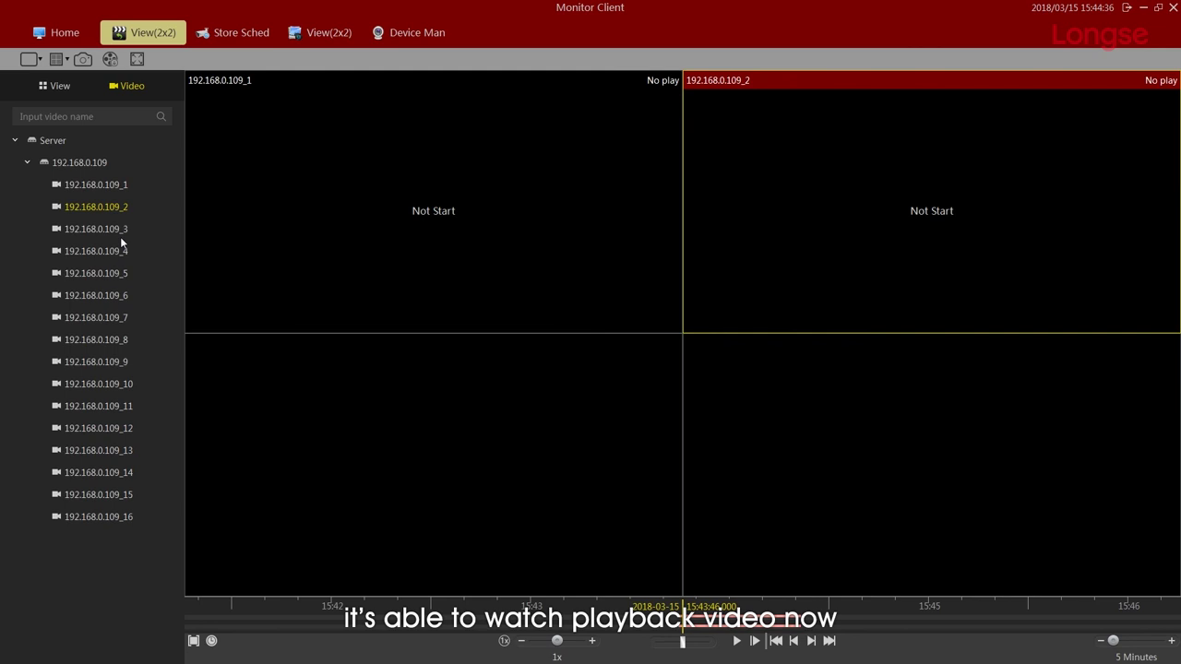
drag(106, 261, 289, 424)
drag(124, 251, 715, 392)
Play back all four channels, jump along the timeline, then return to the live view.
click(738, 646)
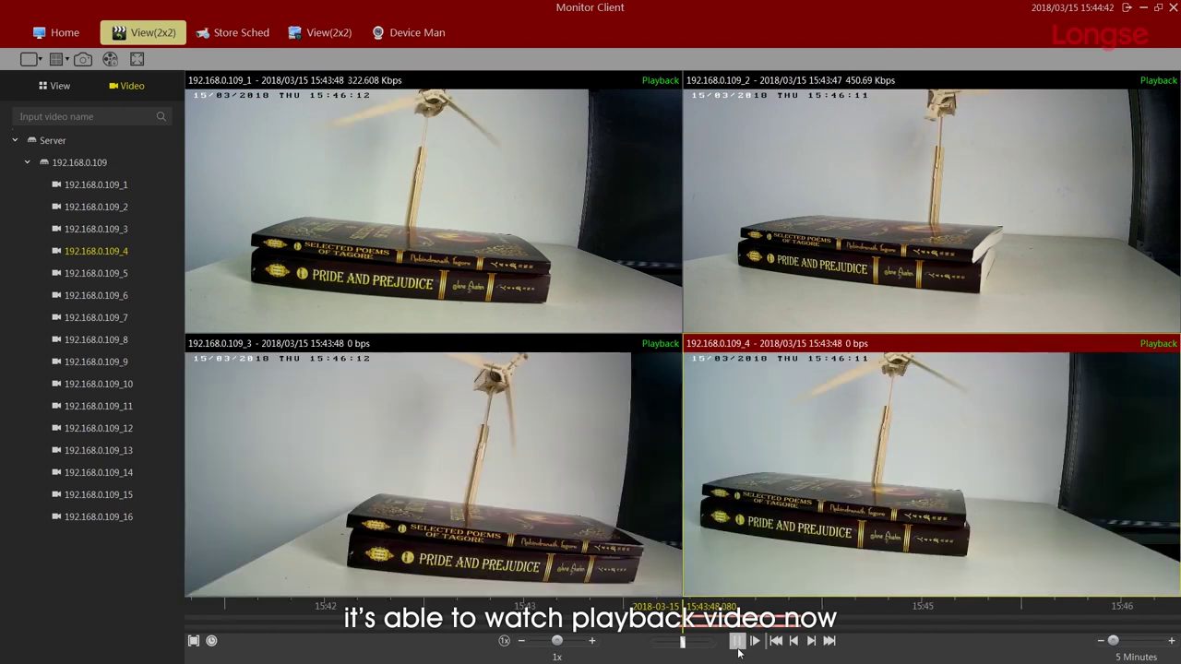
drag(729, 627, 697, 627)
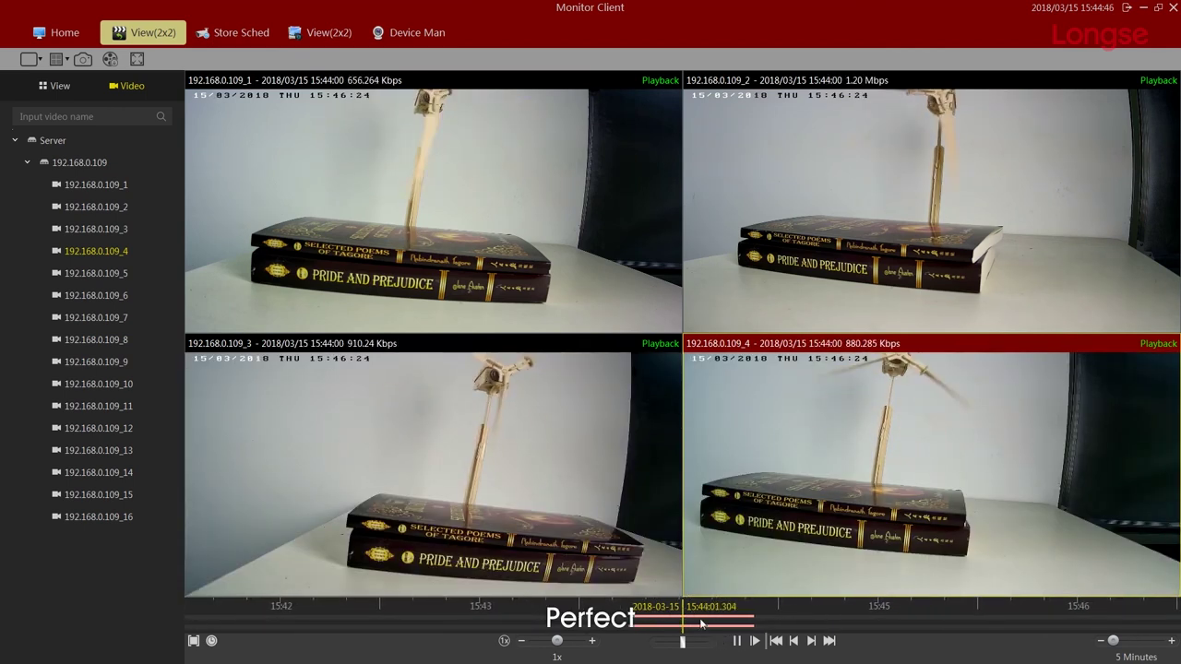
click(57, 32)
click(75, 111)
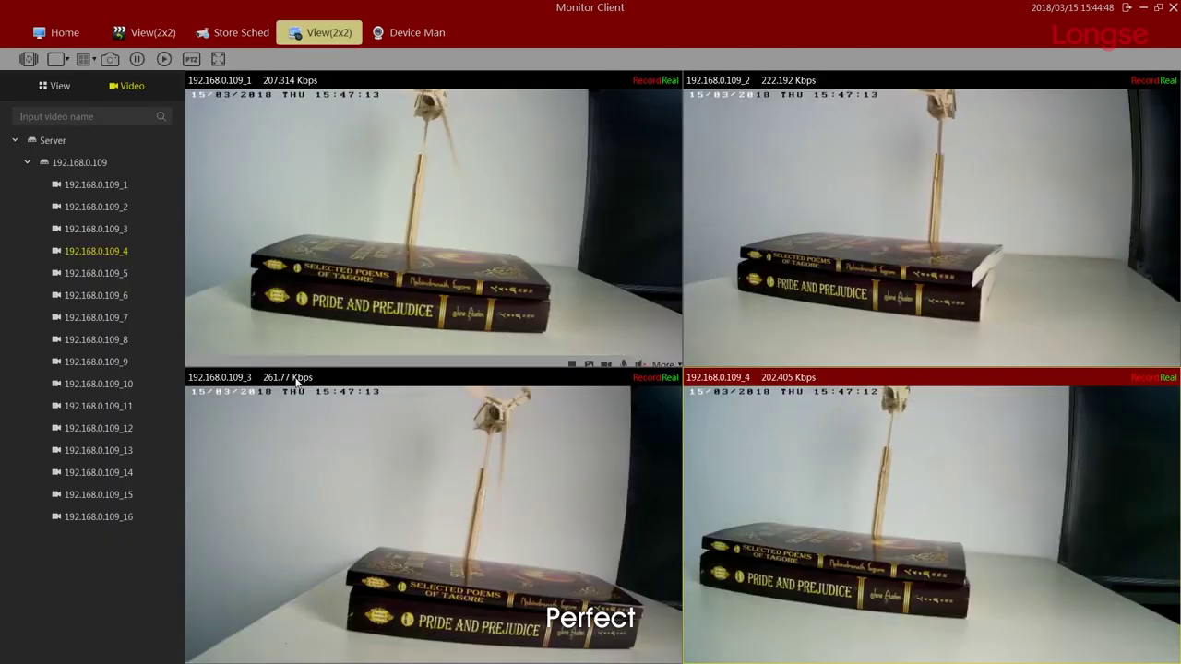